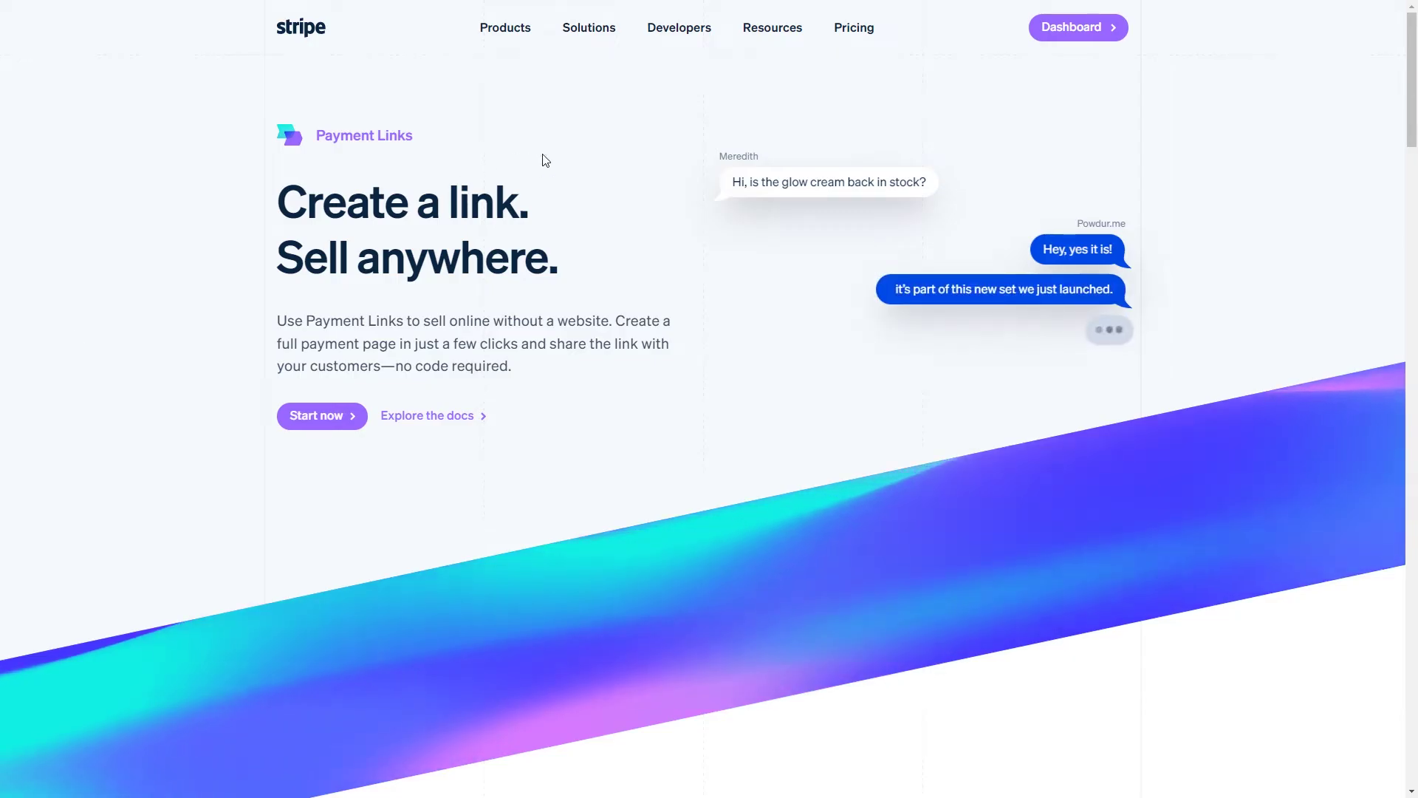
- Scroll the Payment Links product page and preview the Products menu
scroll(627, 184, down, 1)
scroll(639, 178, up, 1)
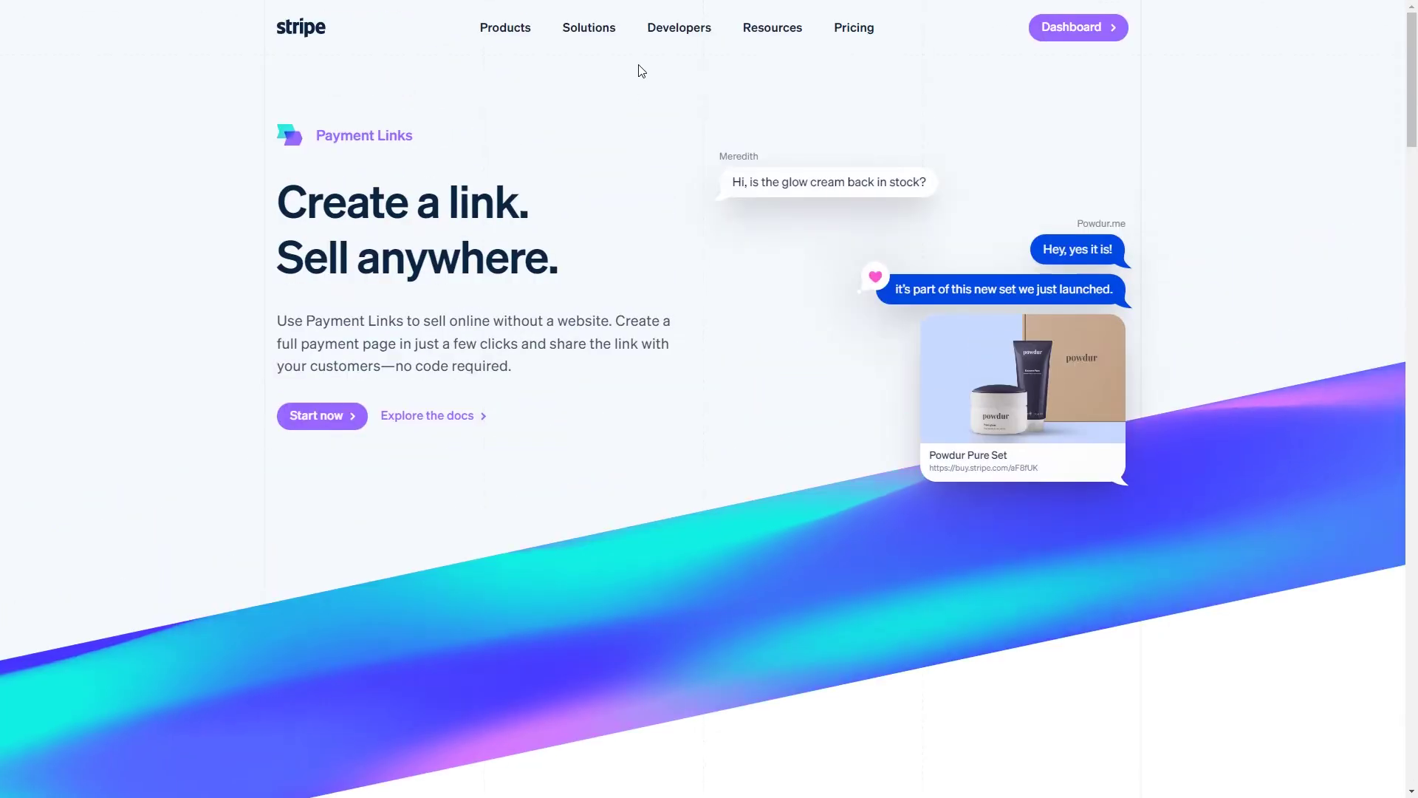
mouse_move(517, 33)
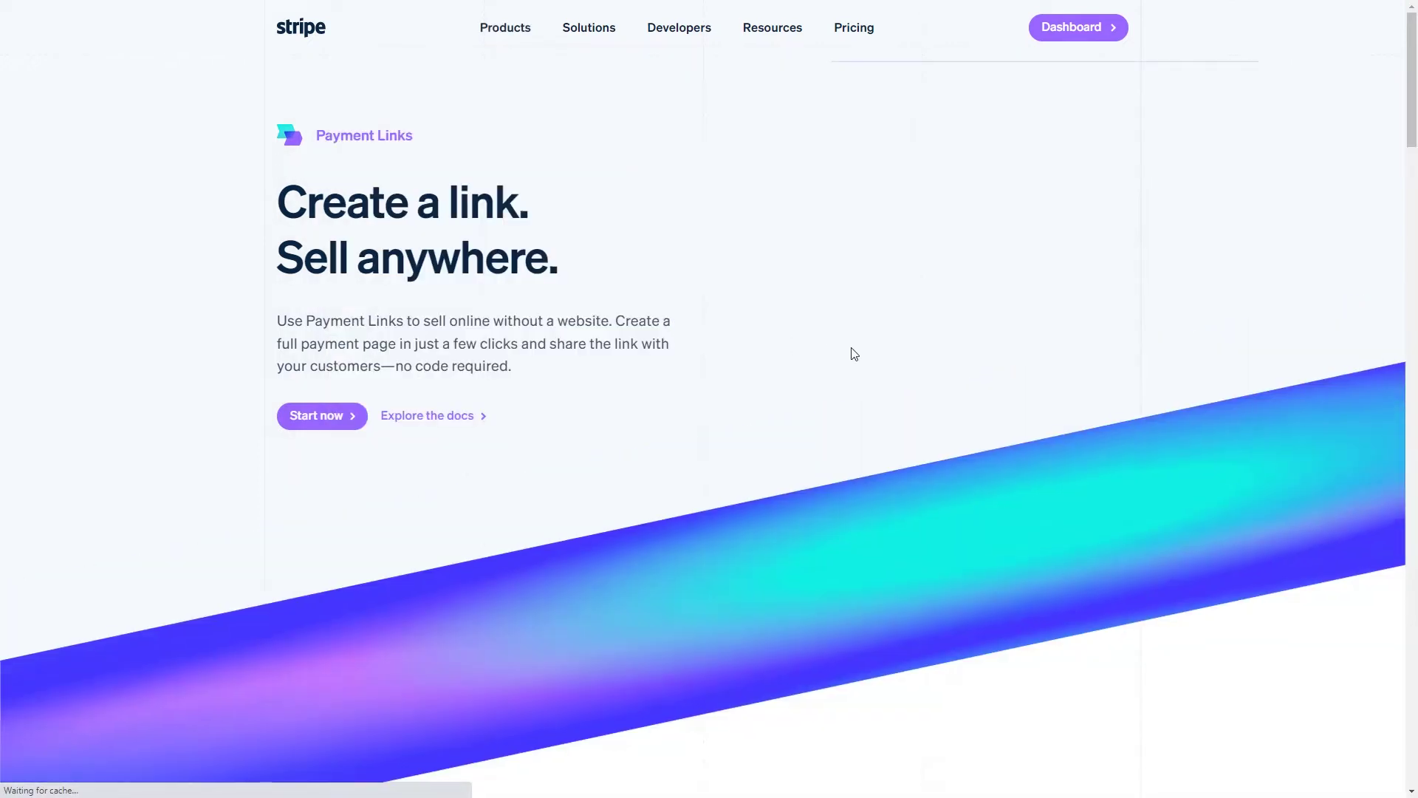
scroll(848, 352, down, 1)
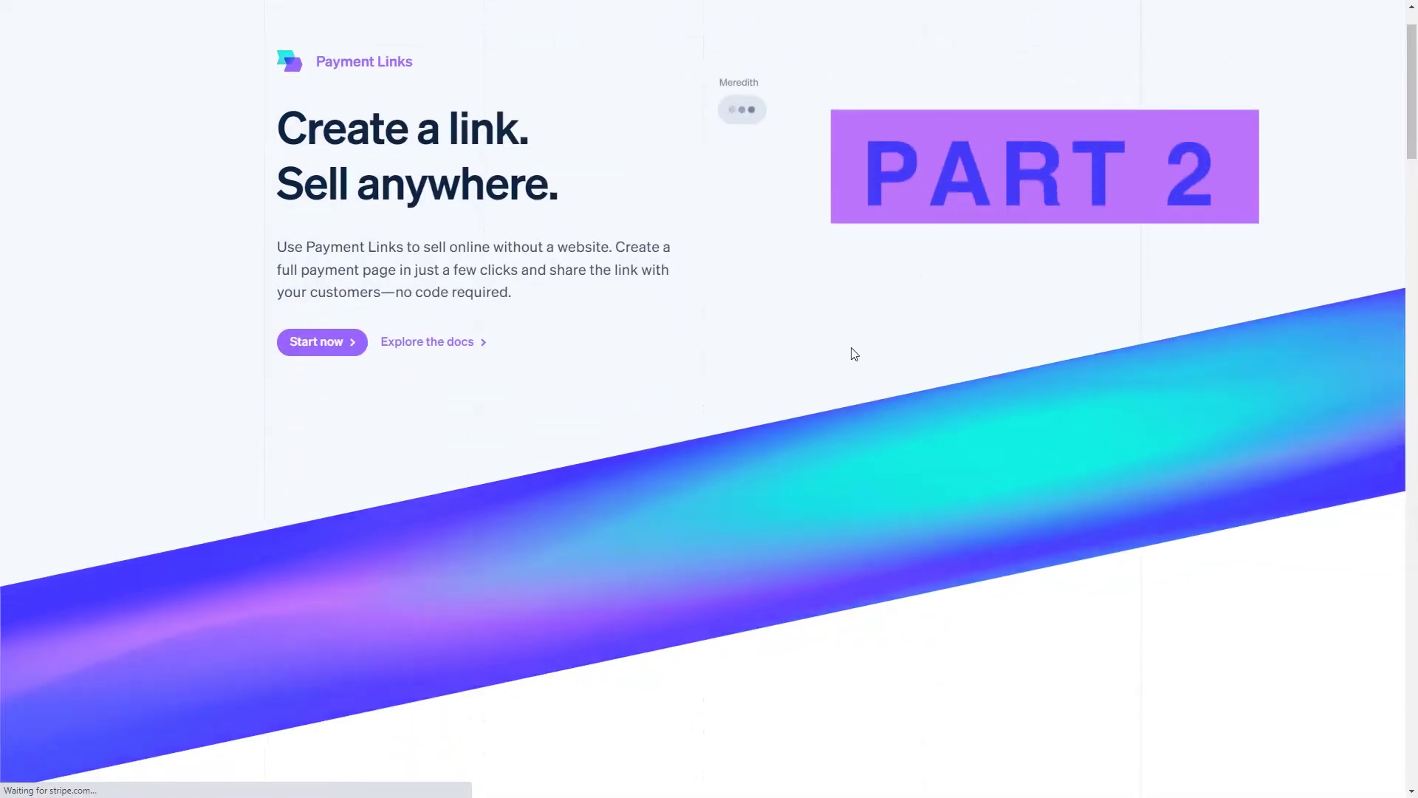
scroll(854, 354, up, 1)
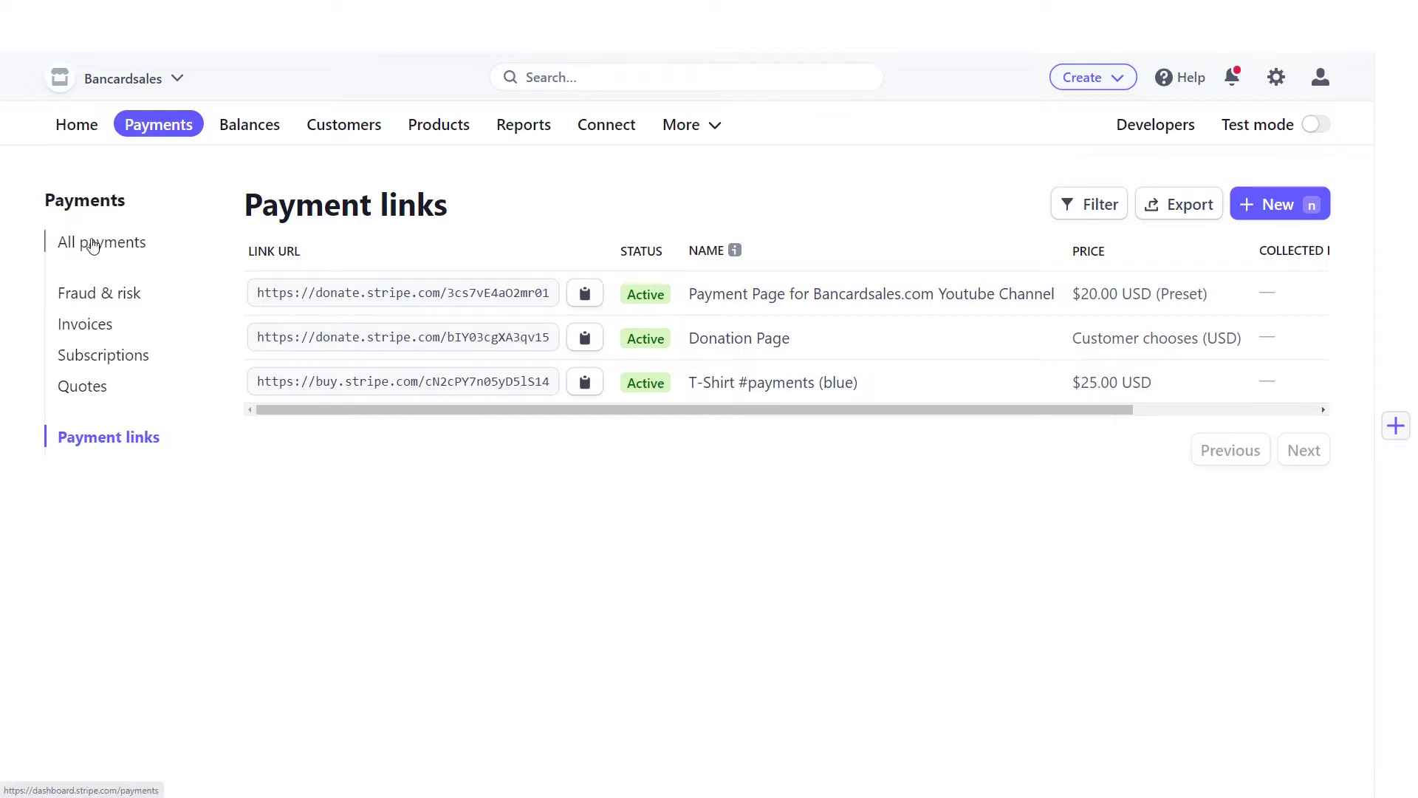
- Go to the Payment links list via More, then bring up the header's Create menu
click(714, 127)
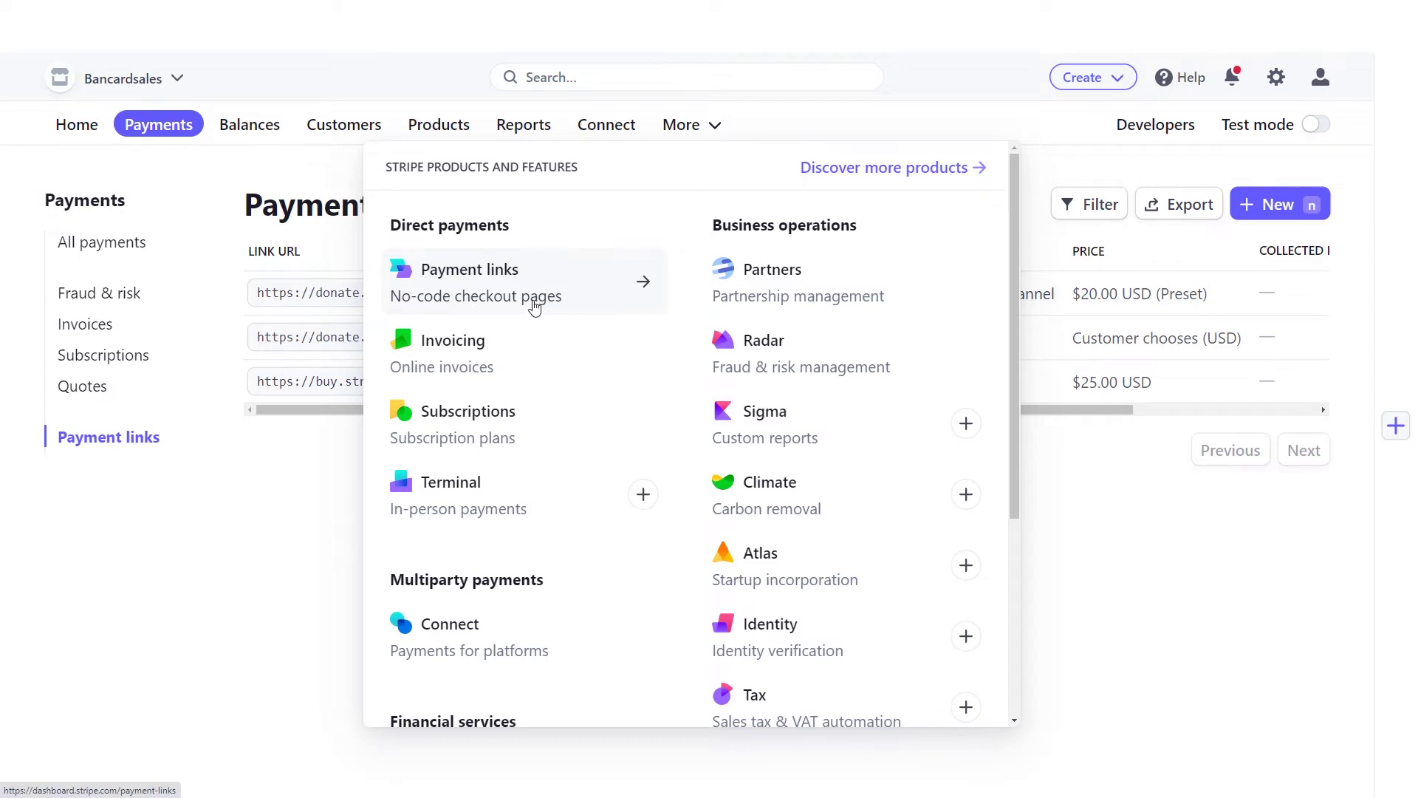
click(644, 290)
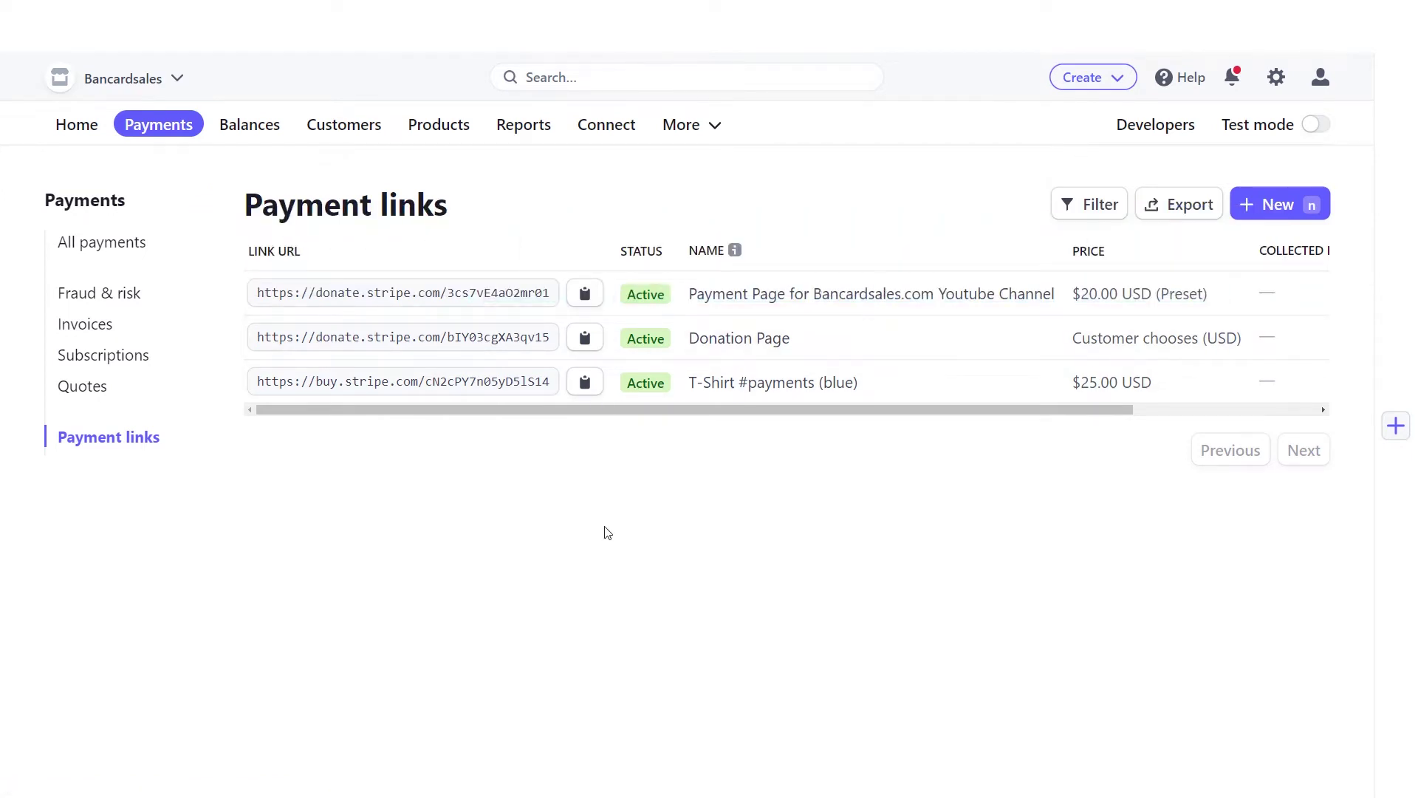
scroll(608, 532, down, 1)
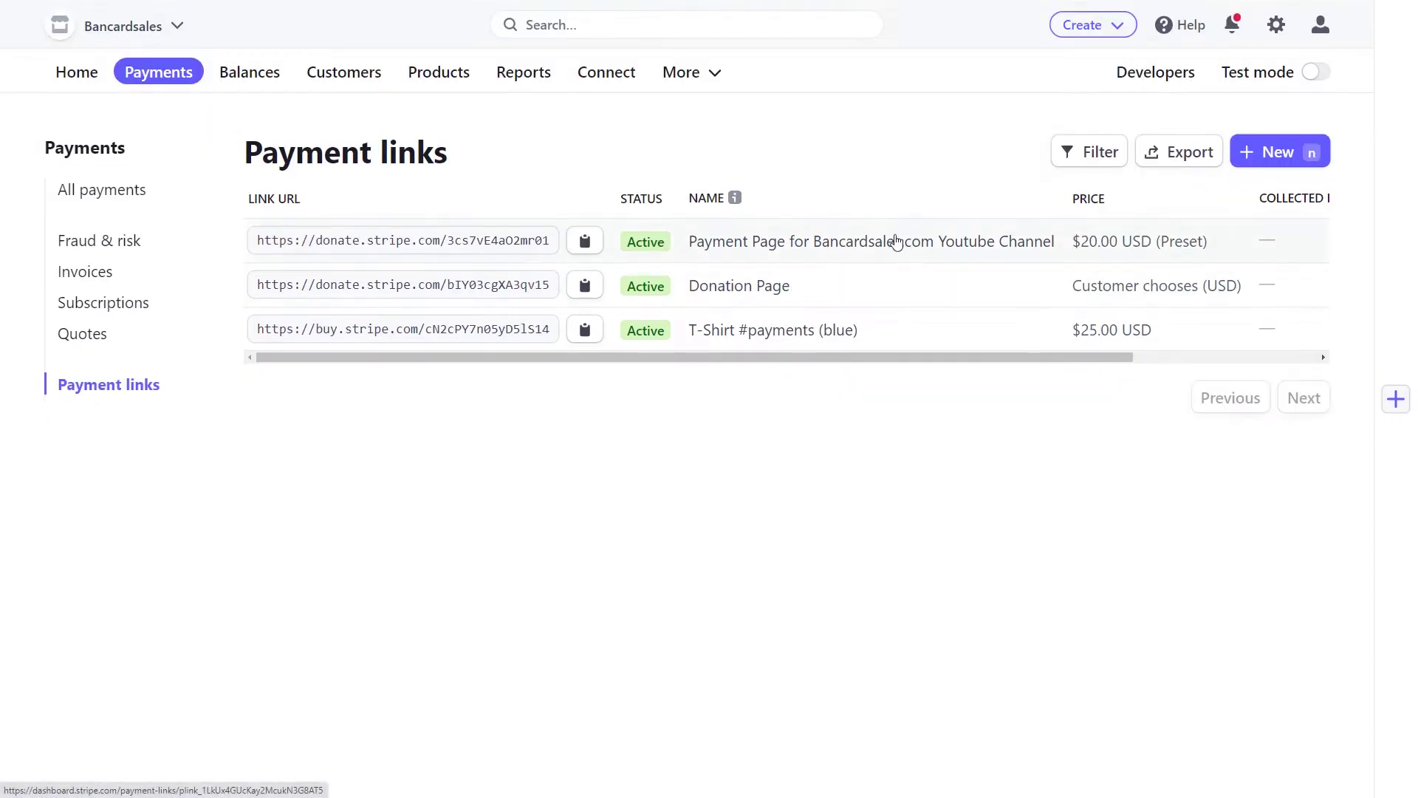
click(1086, 26)
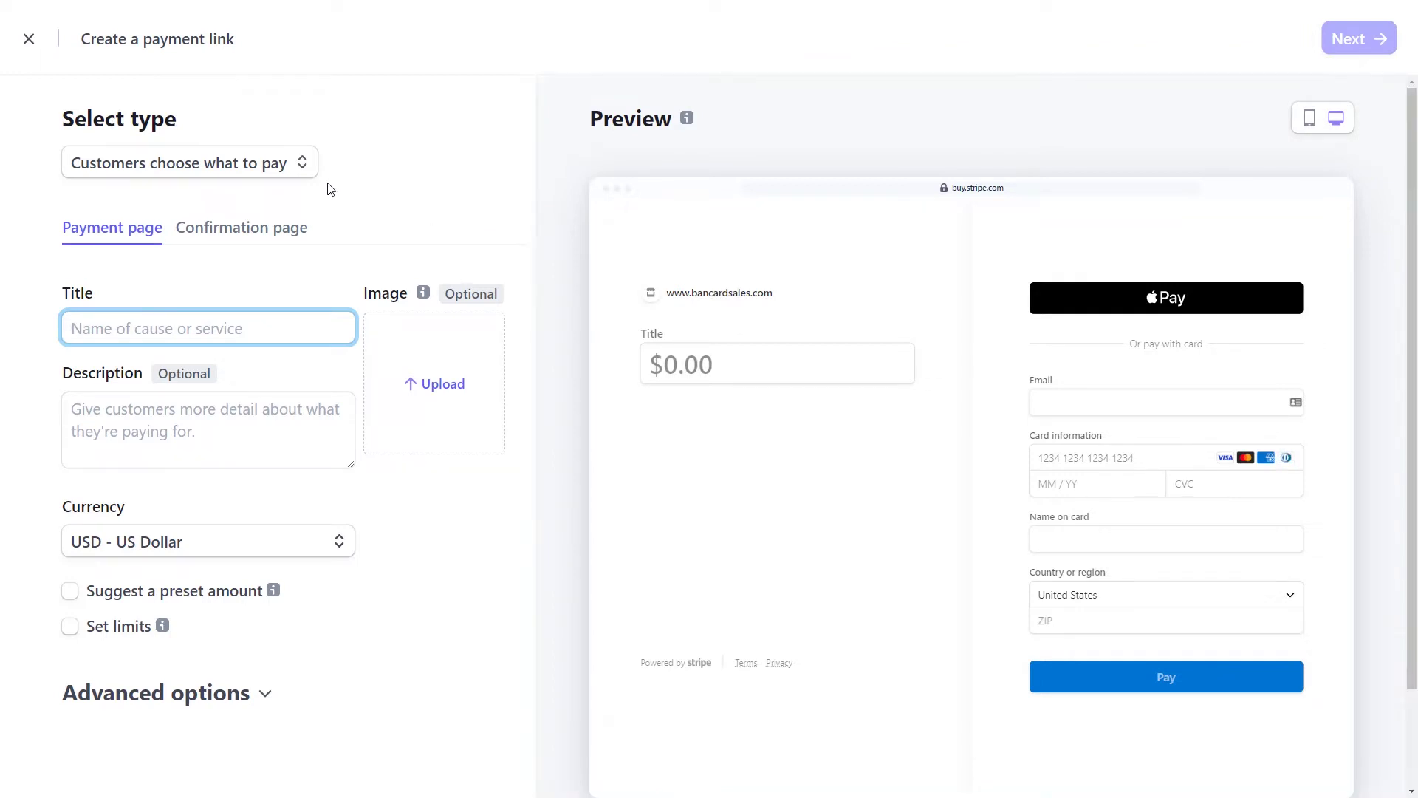
- Set the link type to Products or subscriptions and choose Add new product
click(301, 171)
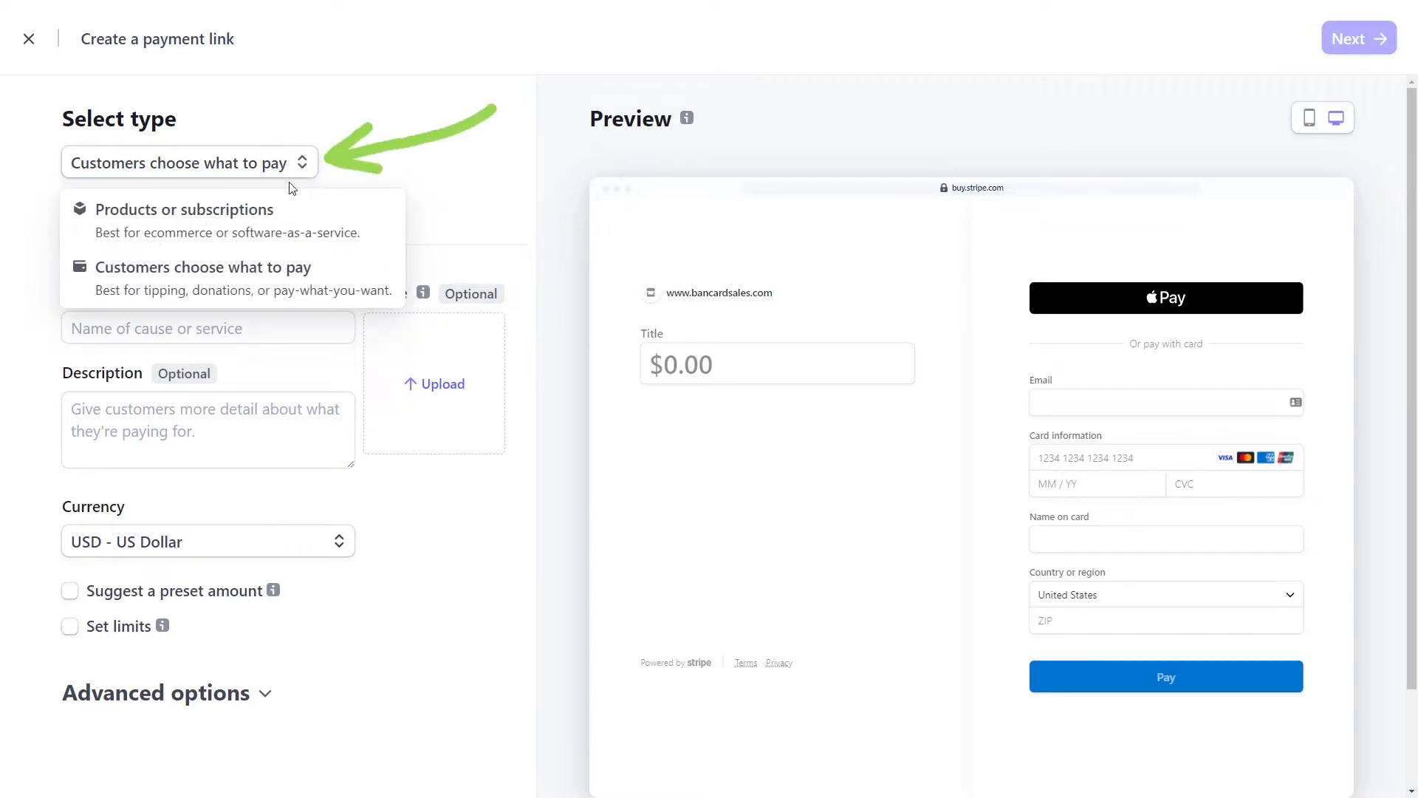
click(323, 220)
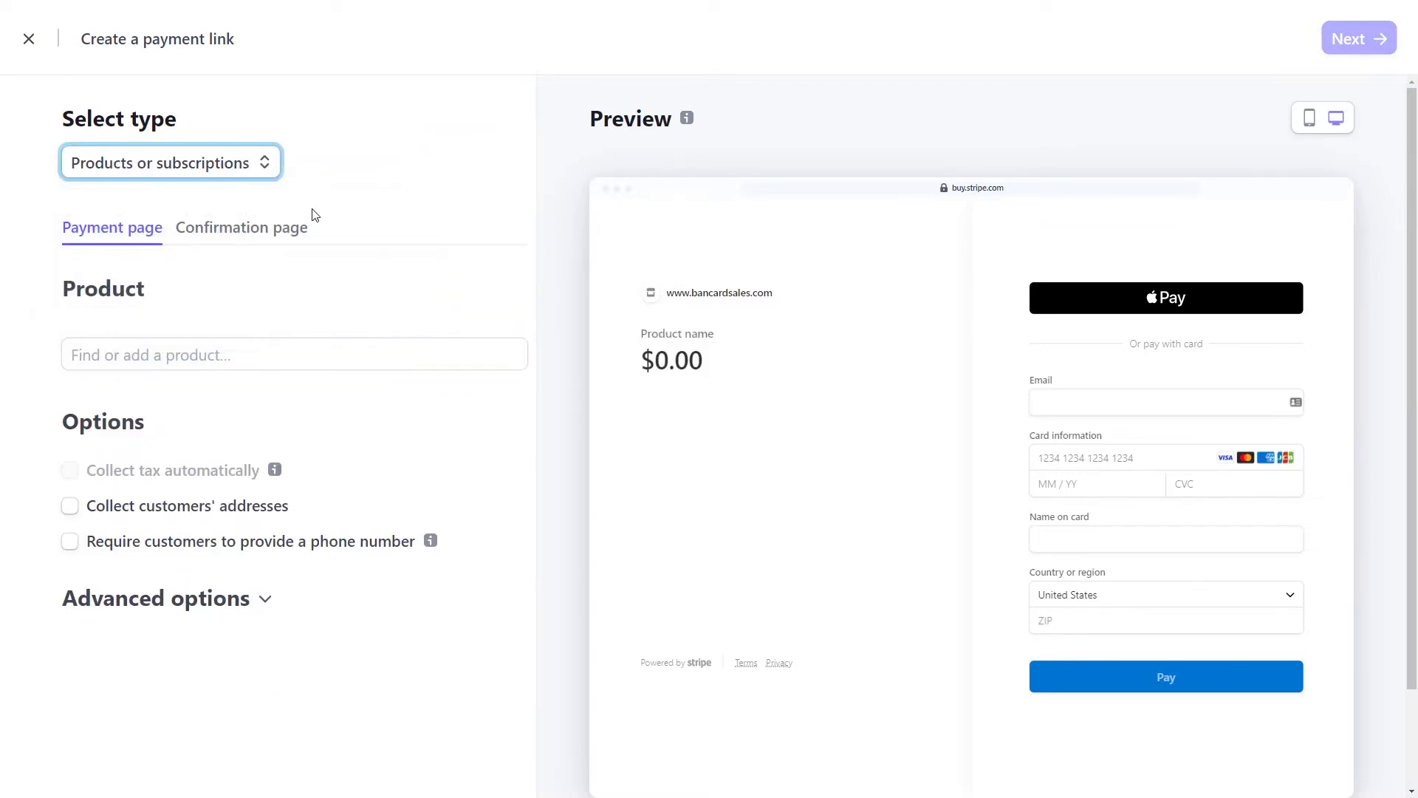
click(201, 350)
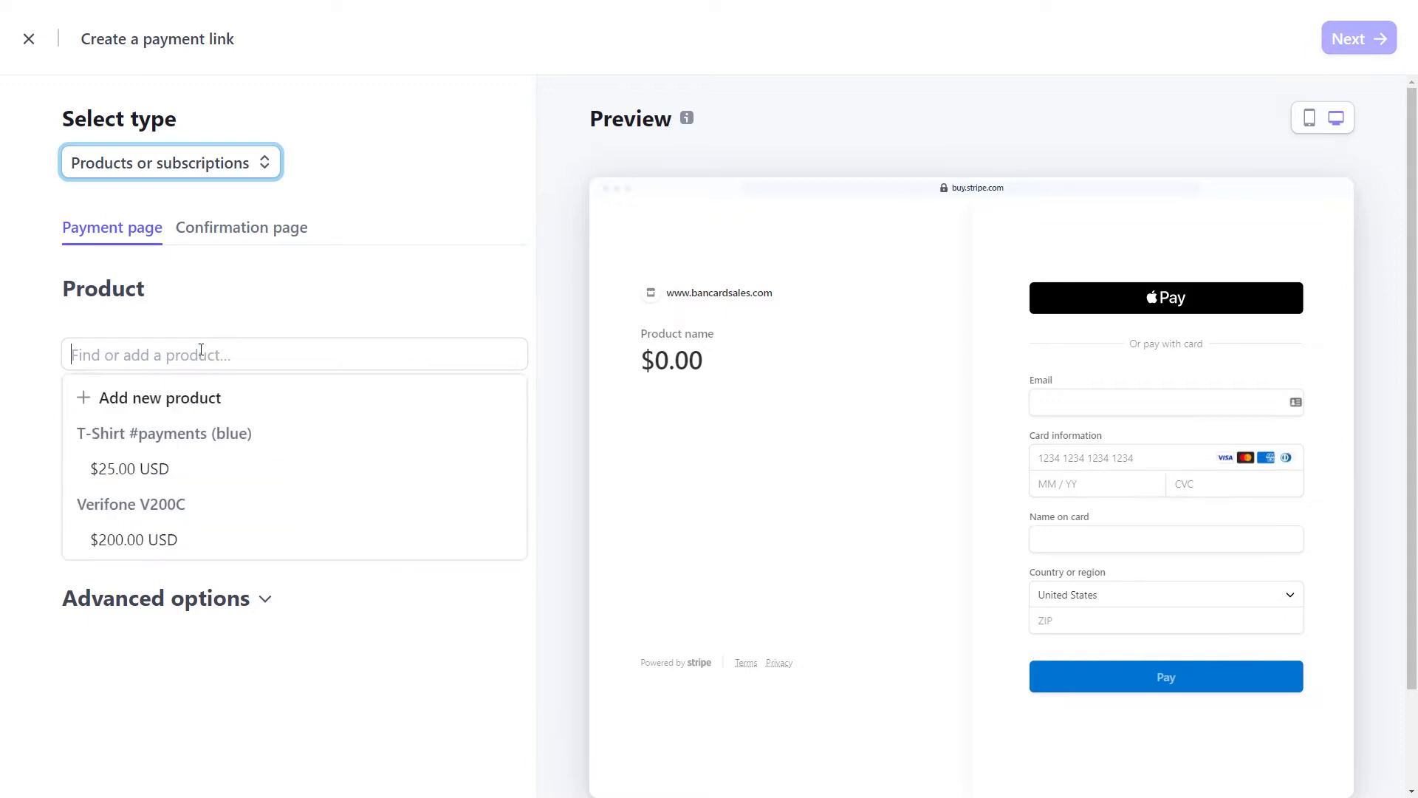
click(176, 399)
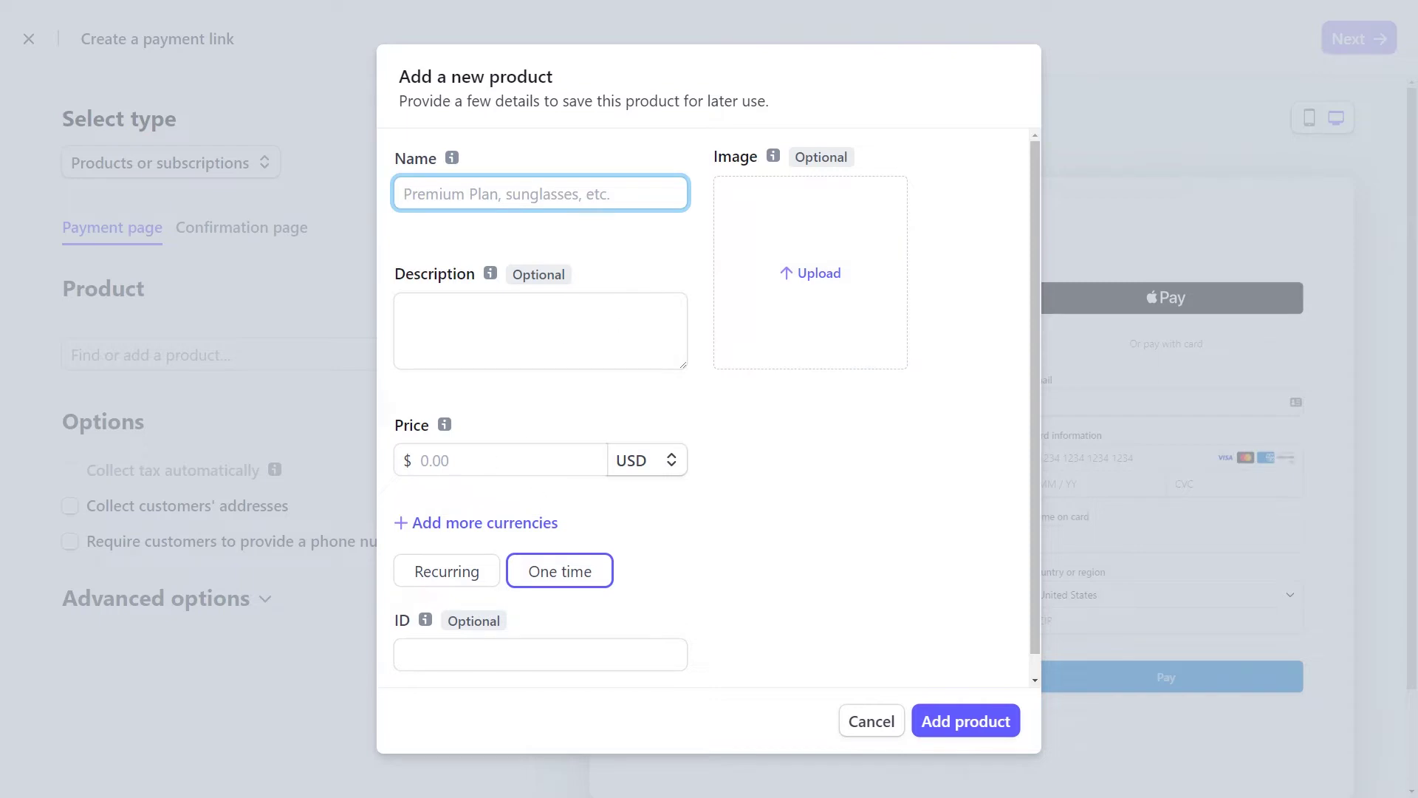
- Name the product 'Payments T-Shirt for Demo Purpose' and describe it as demo-only, no shirt shipped
click(540, 194)
text(Payments T-Shirt)
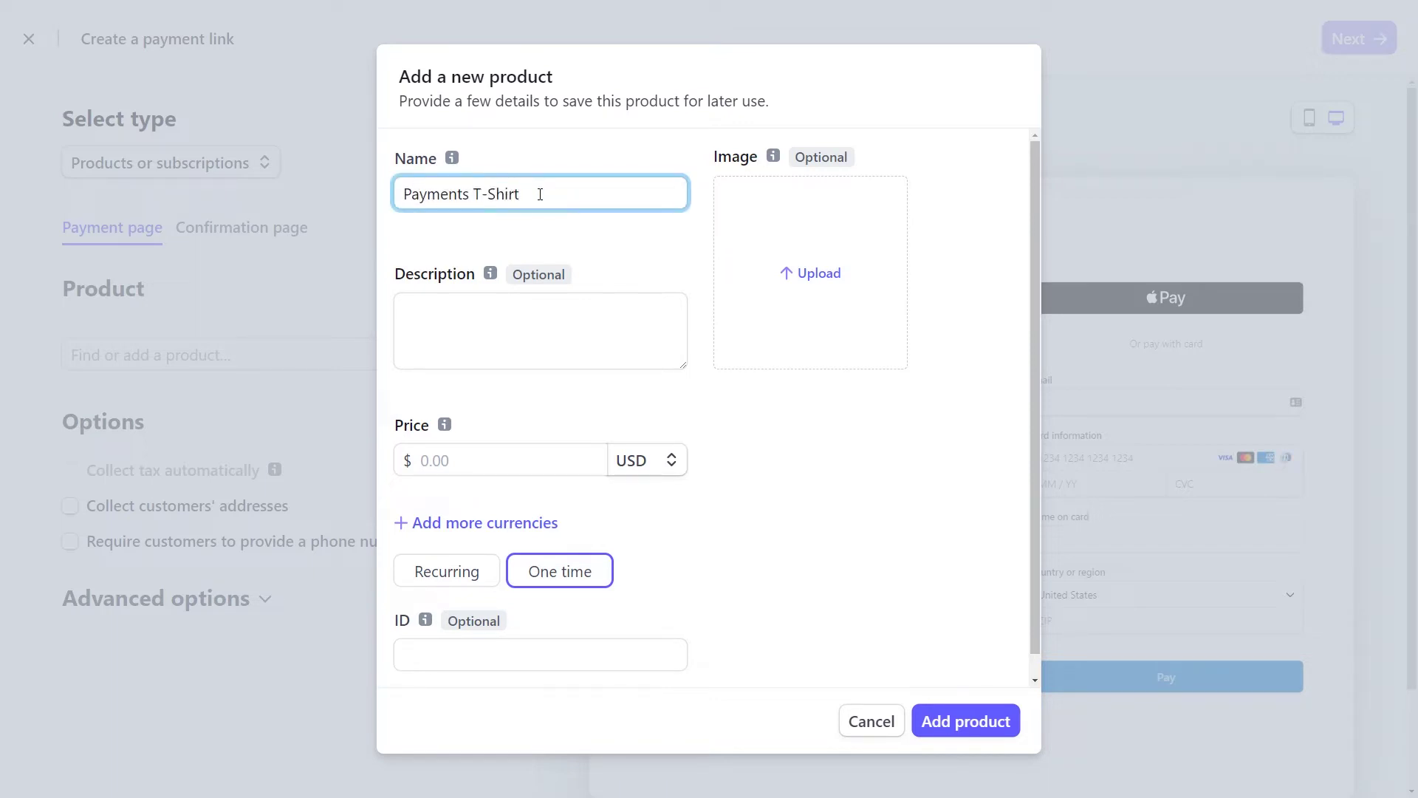
text( for Demo Purposes)
click(559, 322)
text(This is for demon)
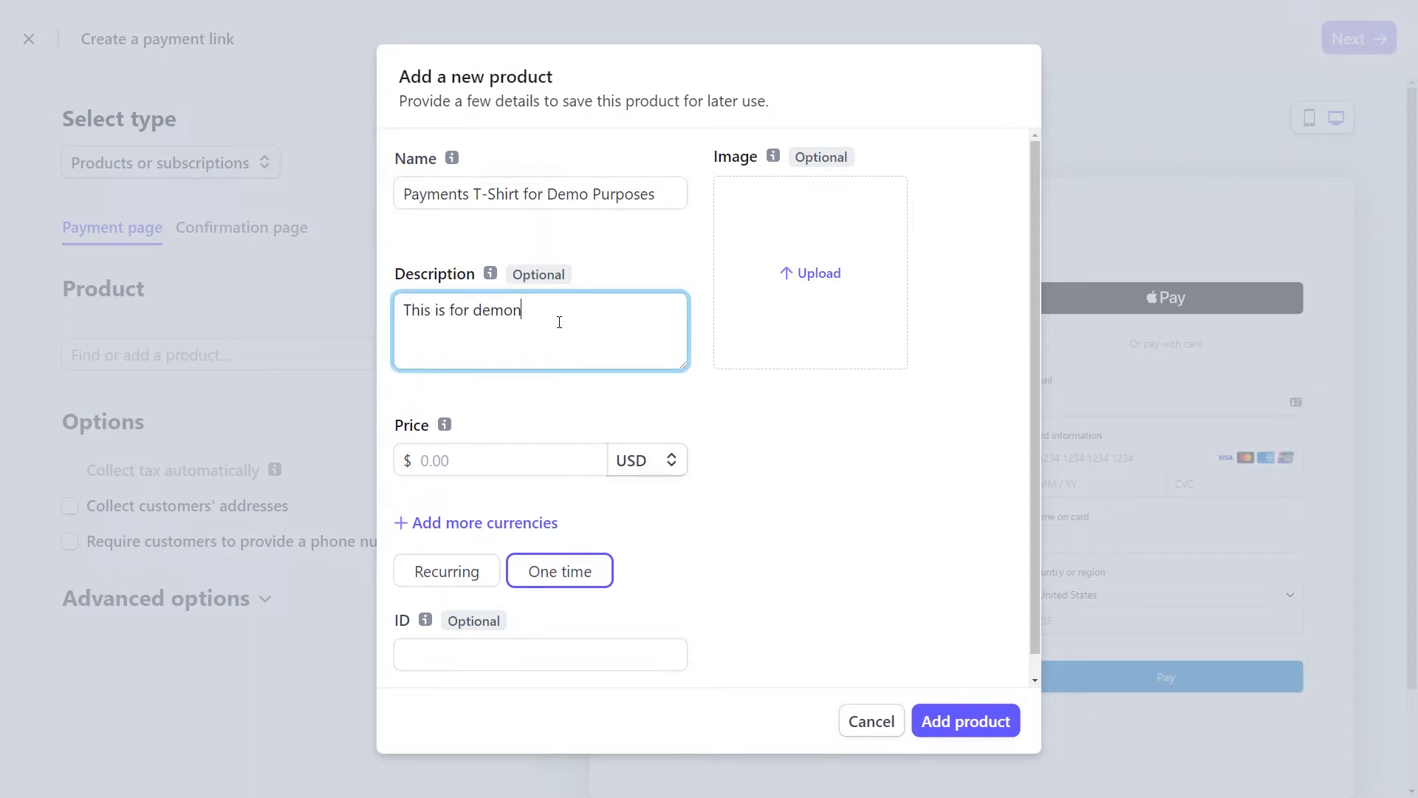
text(stration purposes ONLY. If you pur)
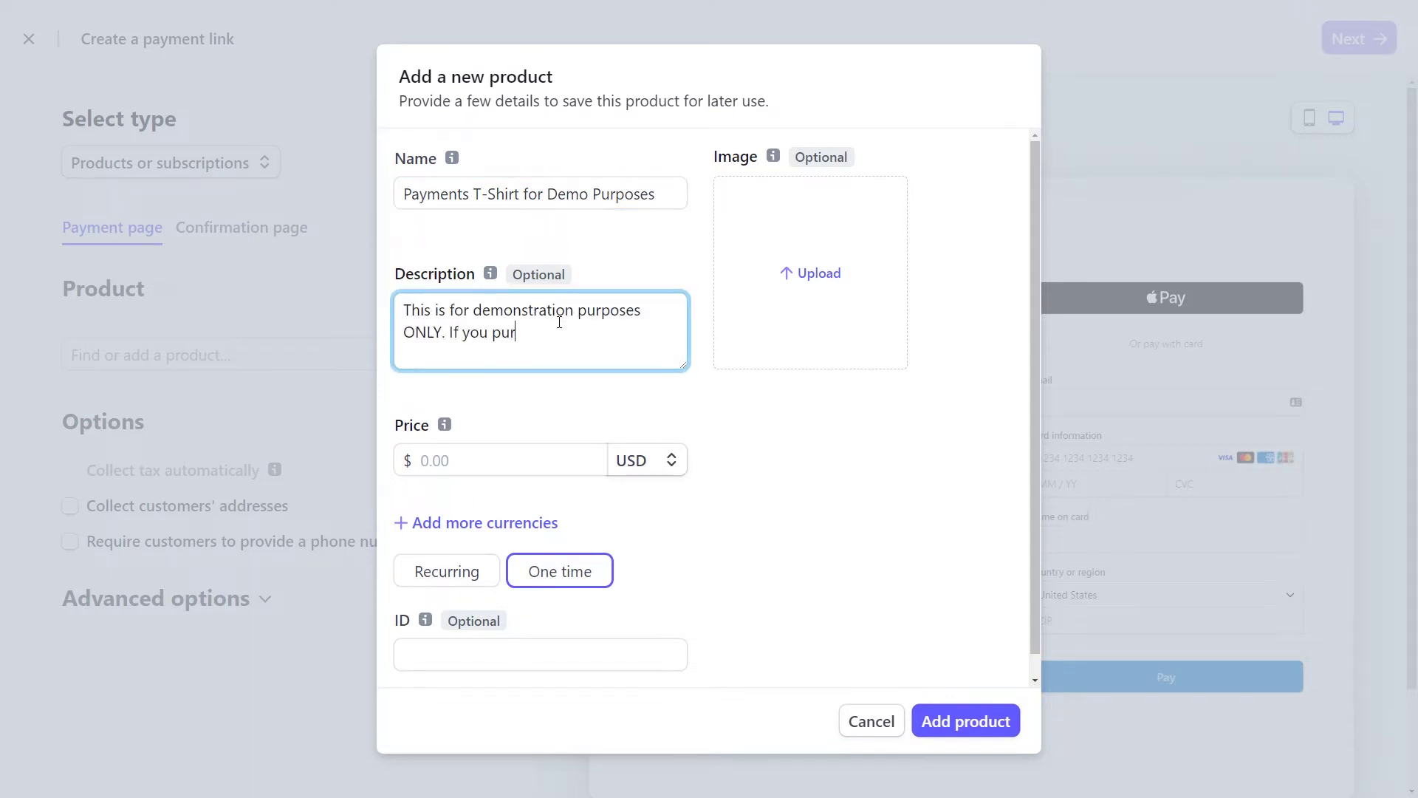
text(chase this product, you will NOT be shippe)
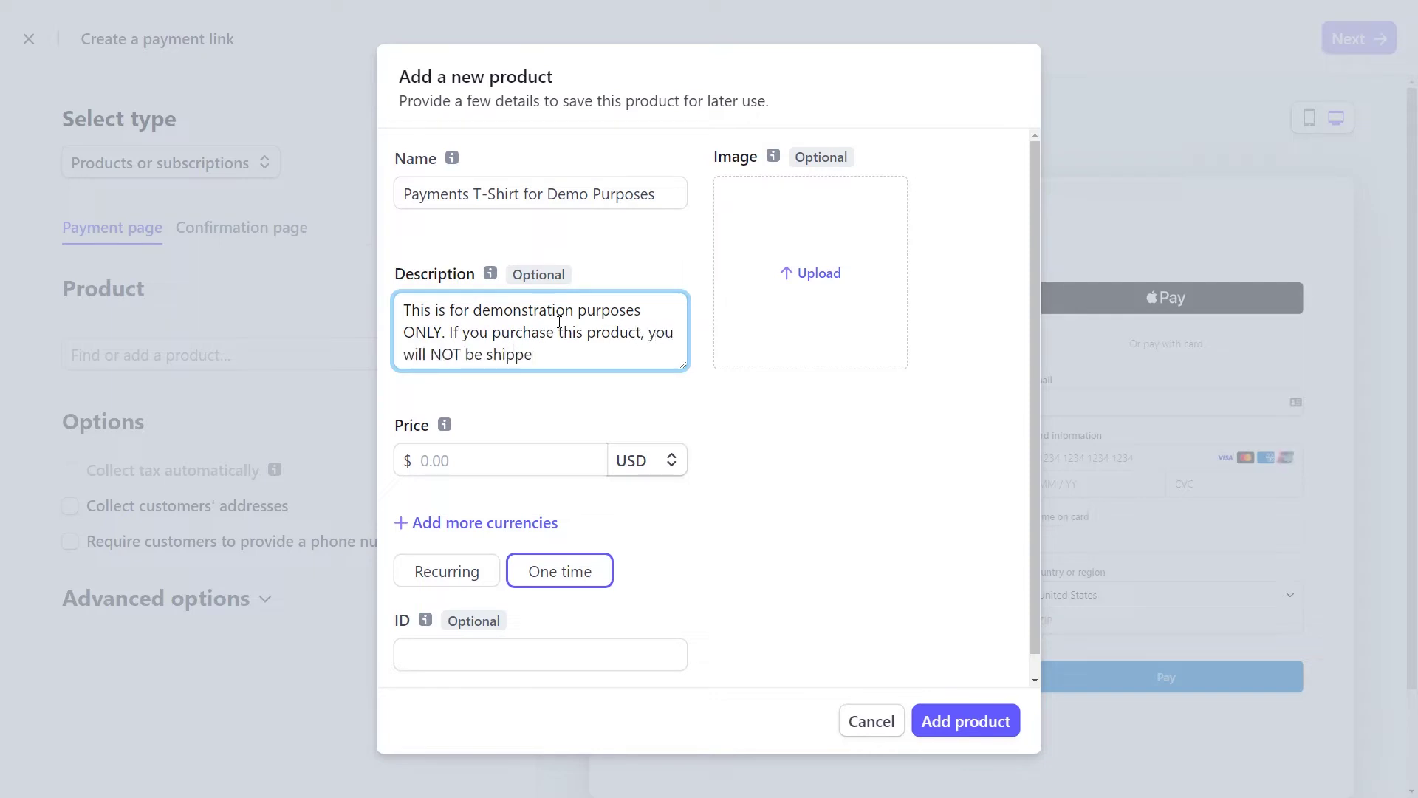
text(d a)
key(BackSpace)
key(BackSpace)
key(BackSpace)
key(BackSpace)
key(BackSpace)
key(BackSpace)
key(BackSpace)
key(BackSpace)
key(BackSpace)
key(BackSpace)
key(BackSpace)
key(BackSpace)
key(BackSpace)
key(BackSpace)
text(T receive a t-shirt. again demo ONLY)
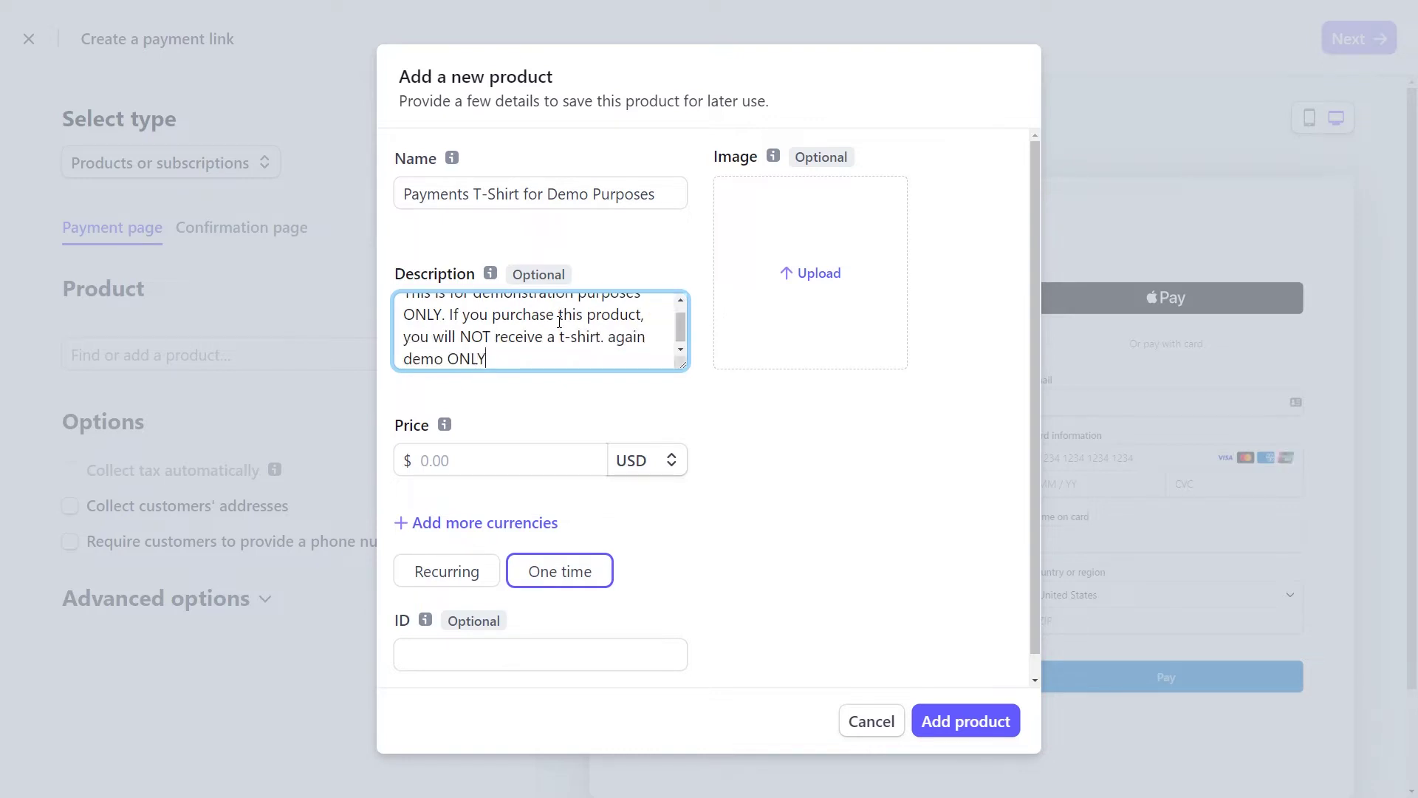
- Upload the T-shirt picture as the product image
click(811, 273)
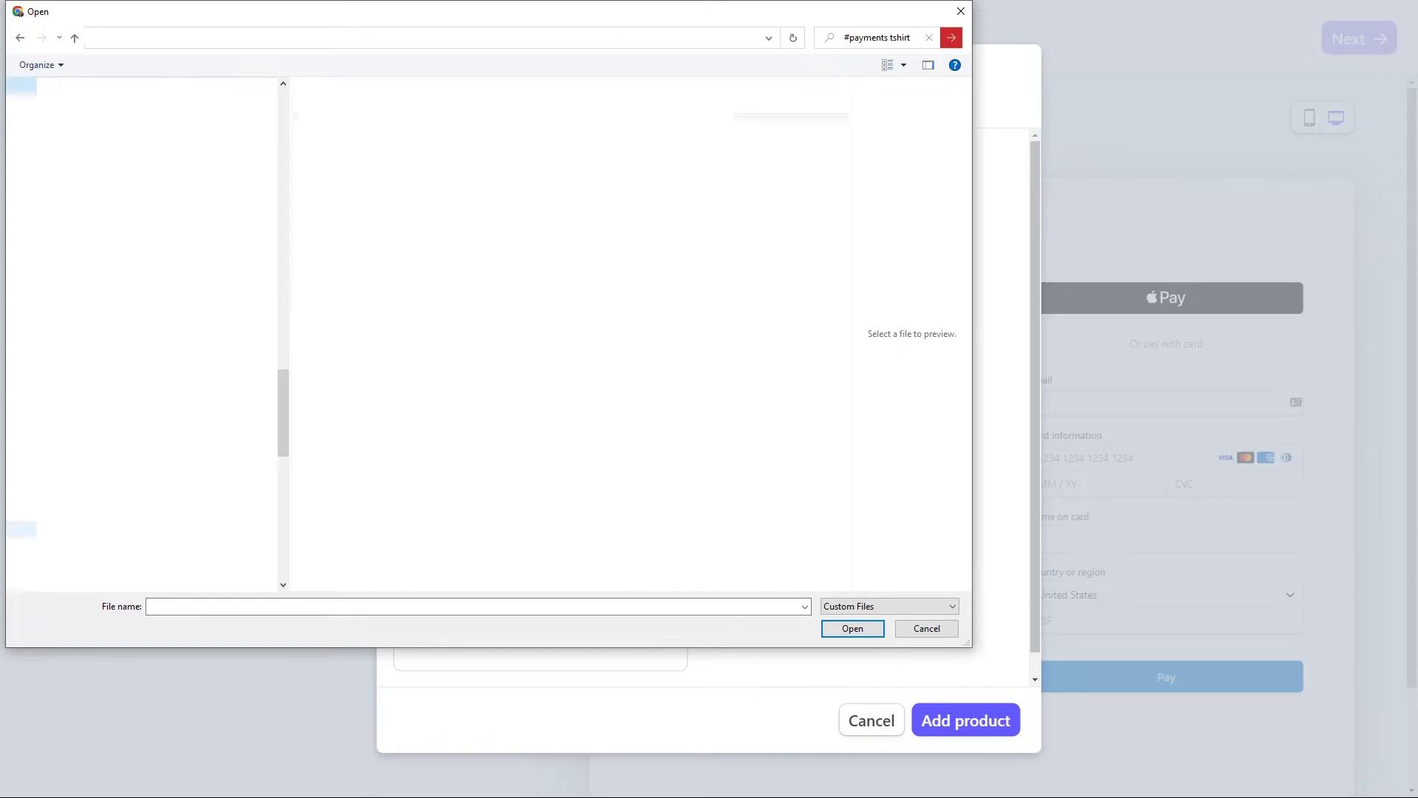
double_click(458, 99)
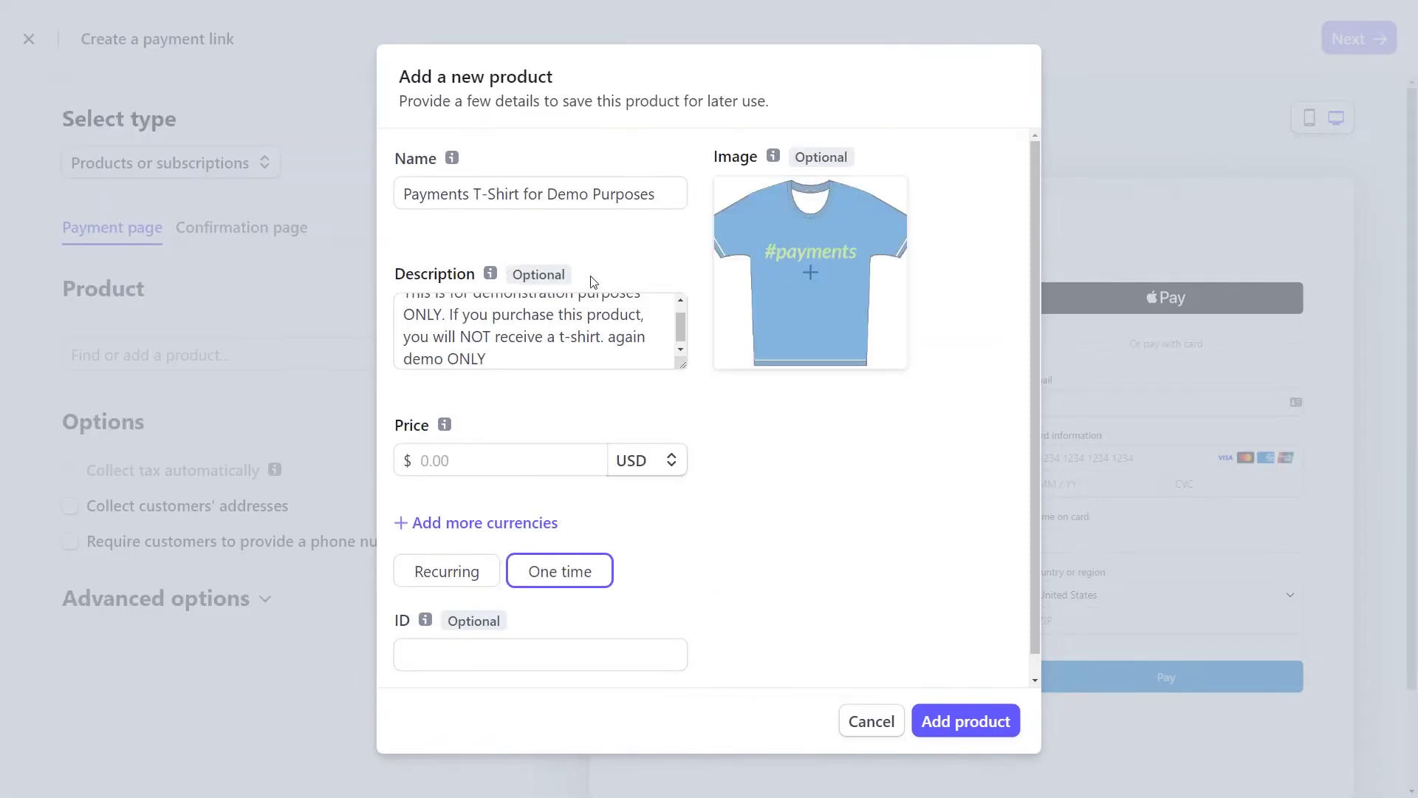
click(448, 460)
click(521, 361)
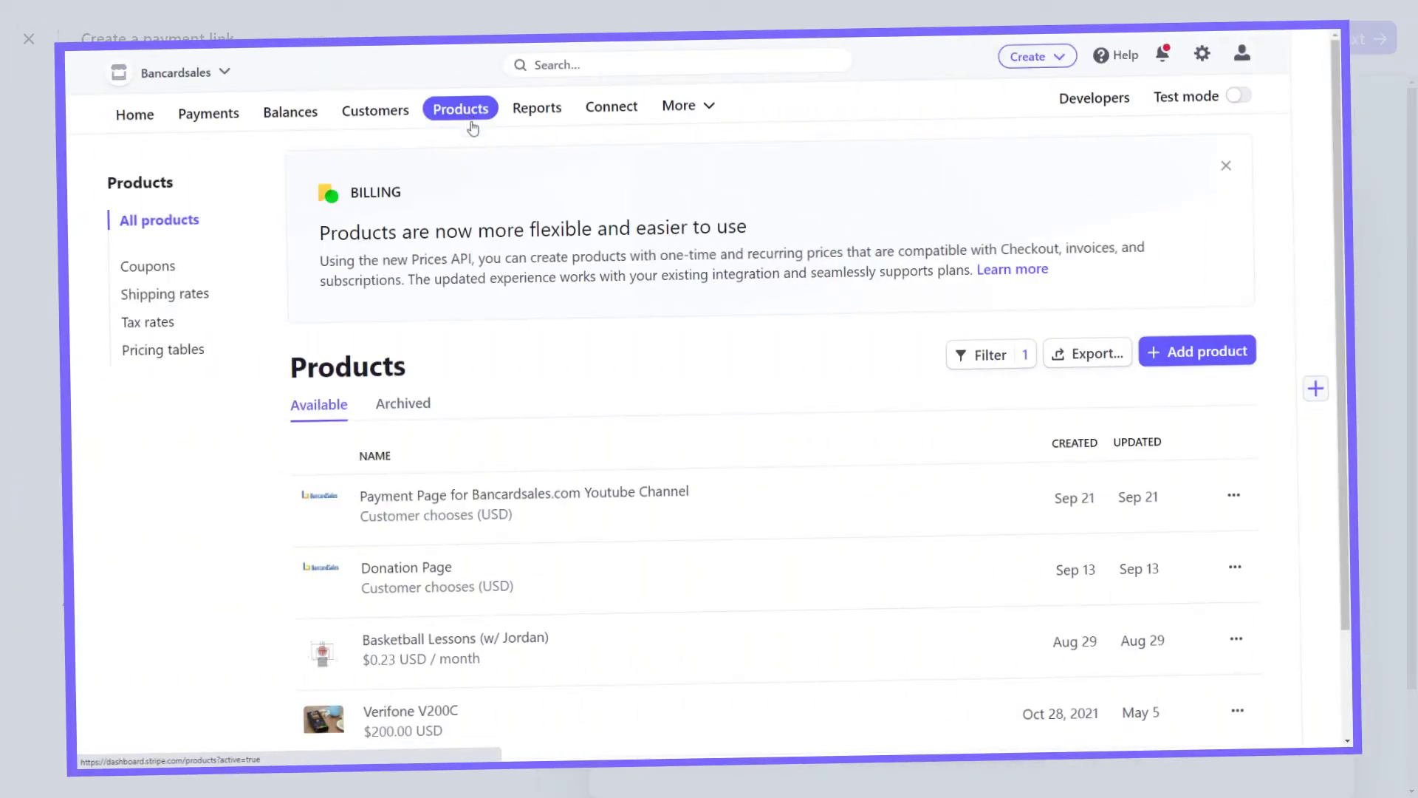
- Show the full Add product form, then return to the payment link setup
click(1210, 353)
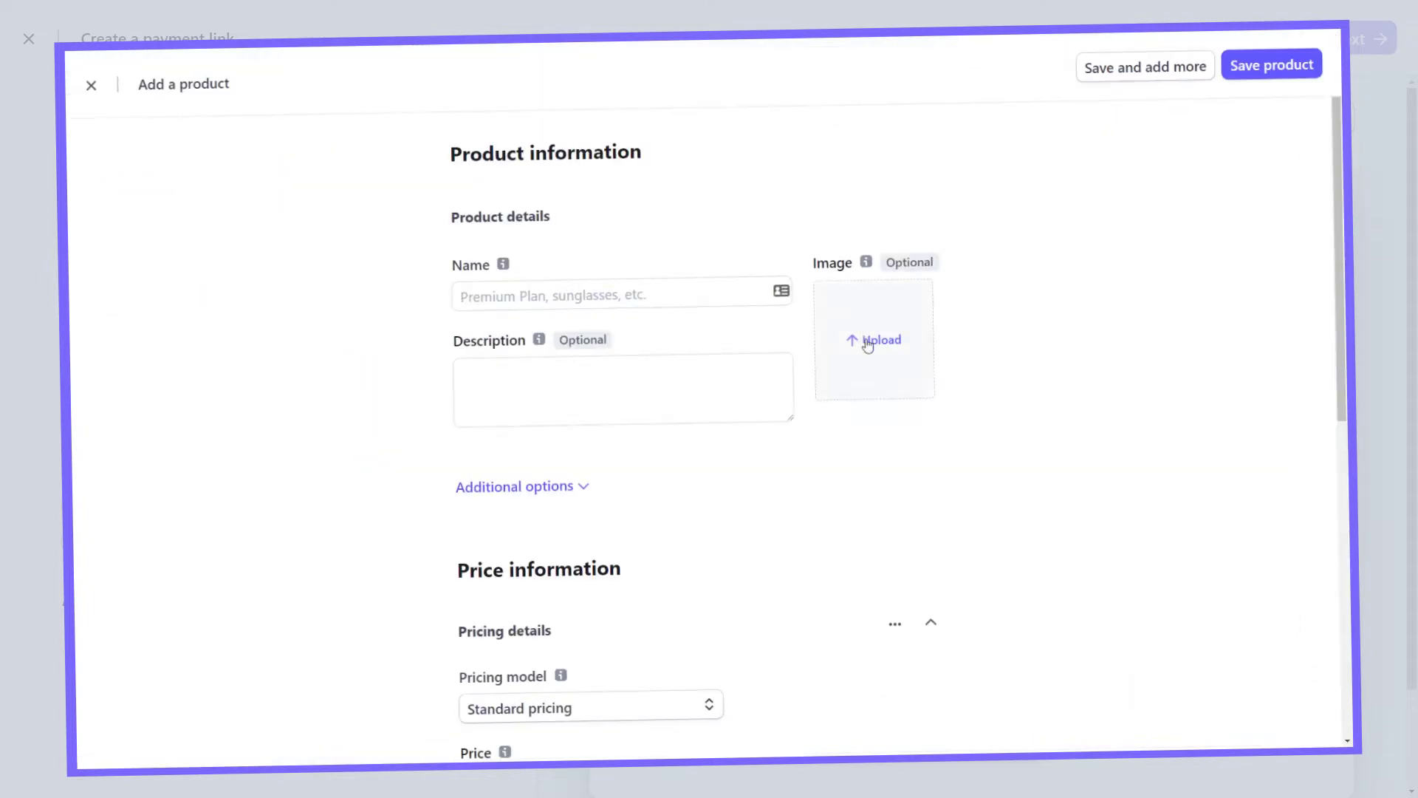
scroll(711, 506, down, 8)
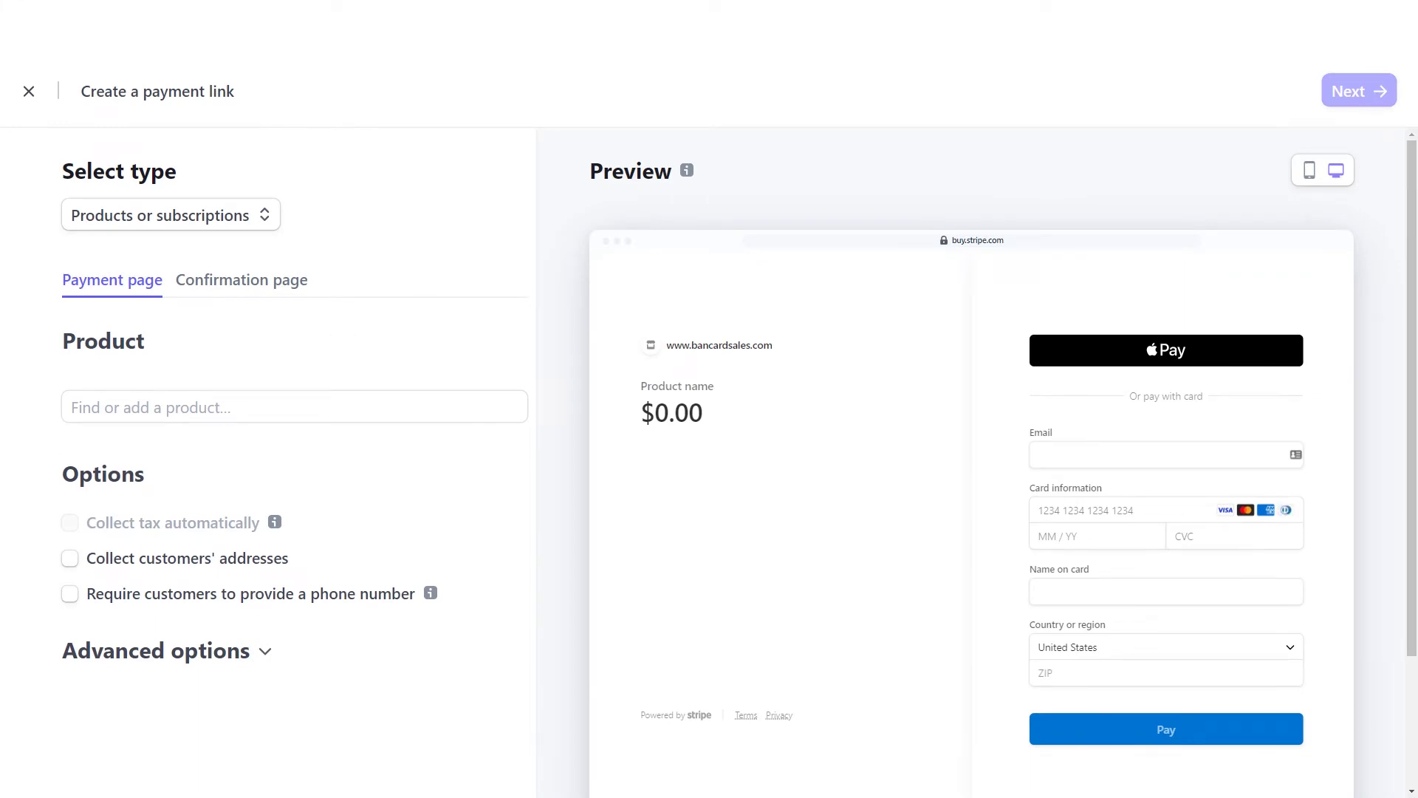
- Add the $25.00 T-Shirt #payments (blue) with quantity 2, totalling $50.00
click(133, 408)
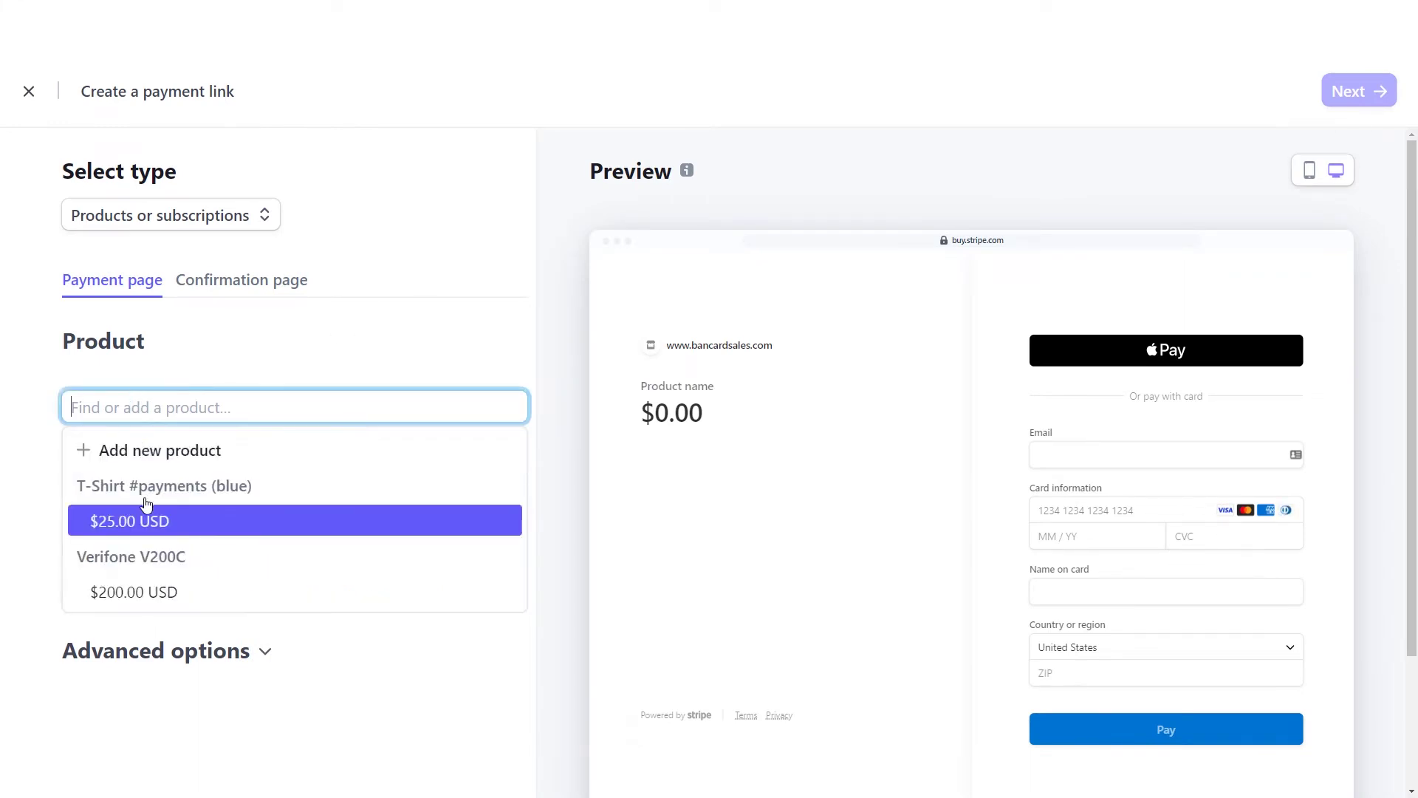
click(132, 524)
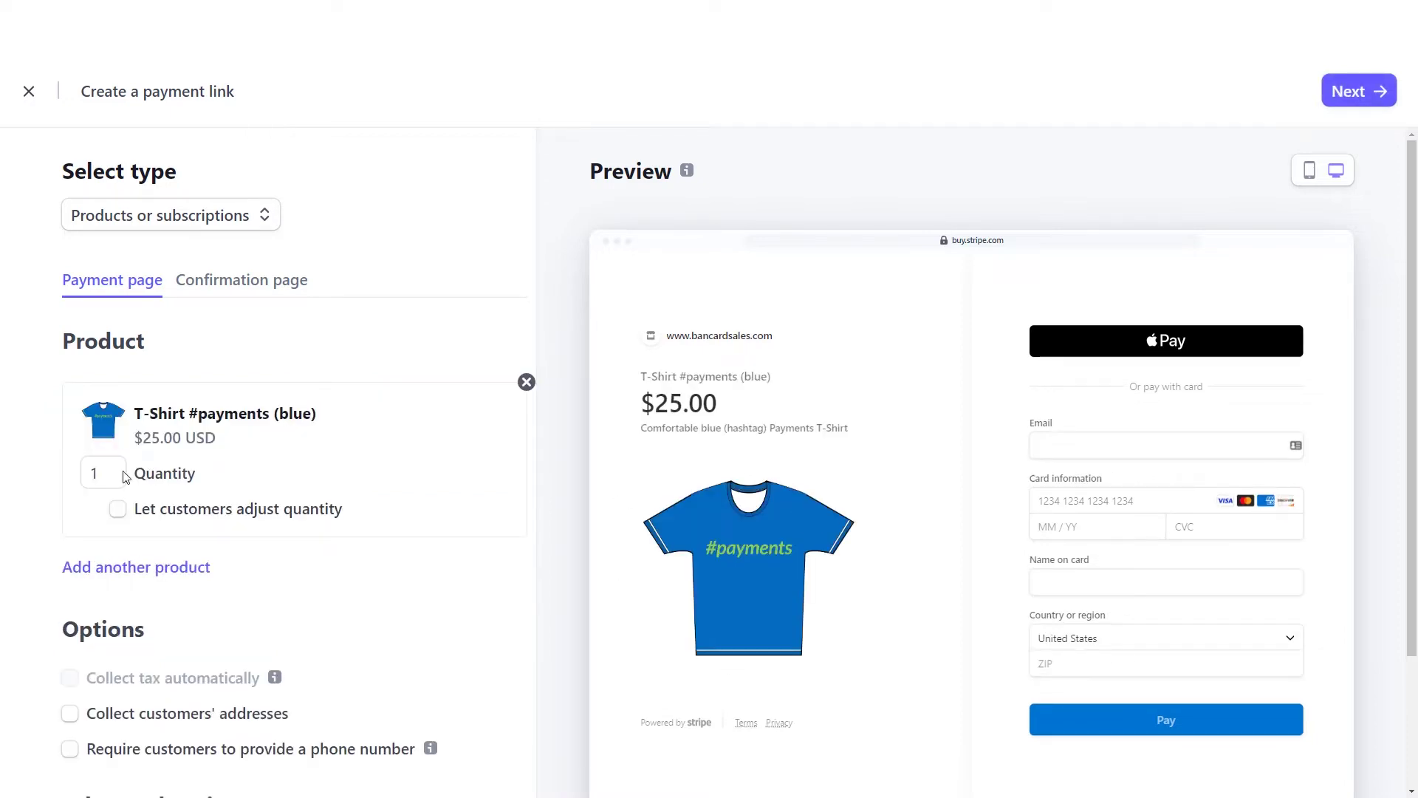
double_click(79, 473)
text(5)
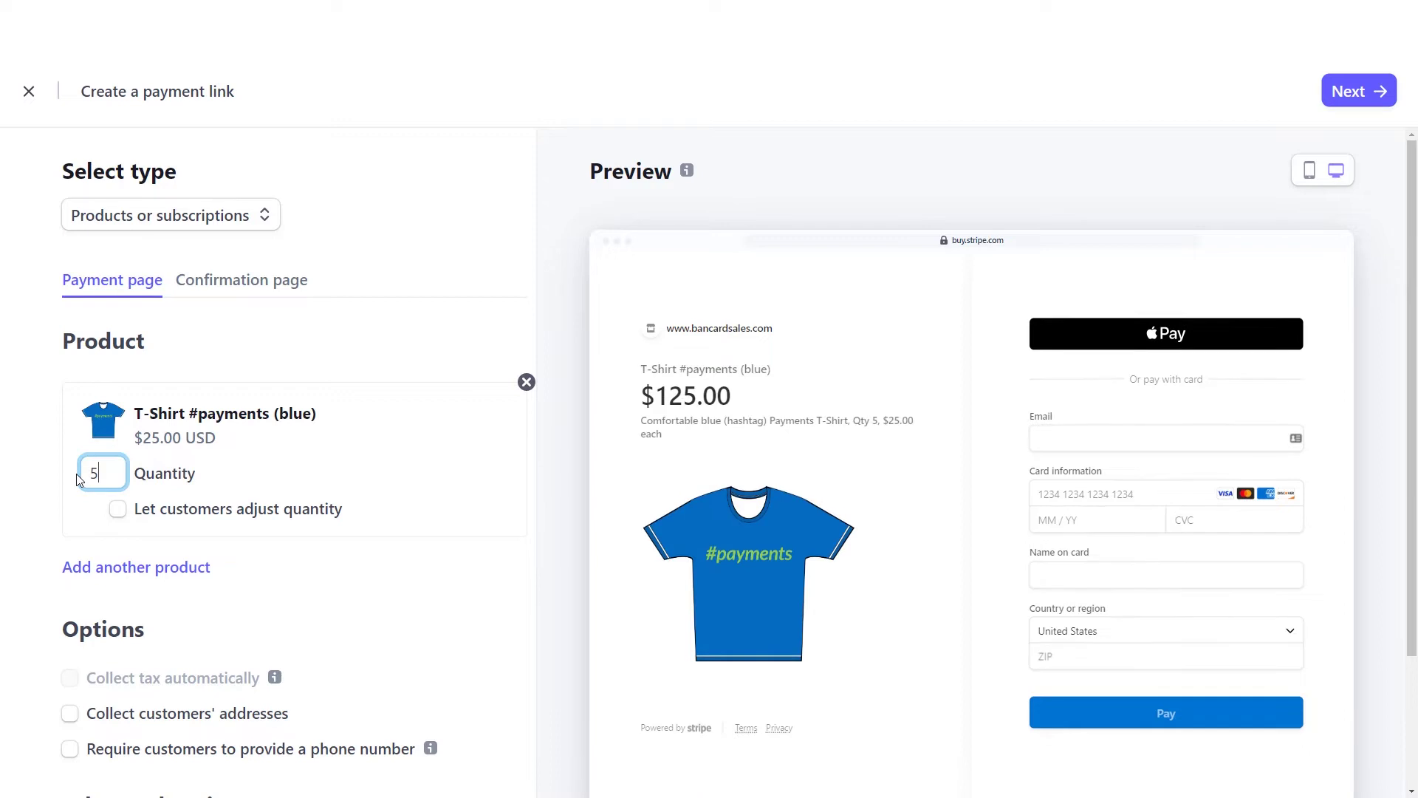
click(347, 490)
double_click(90, 472)
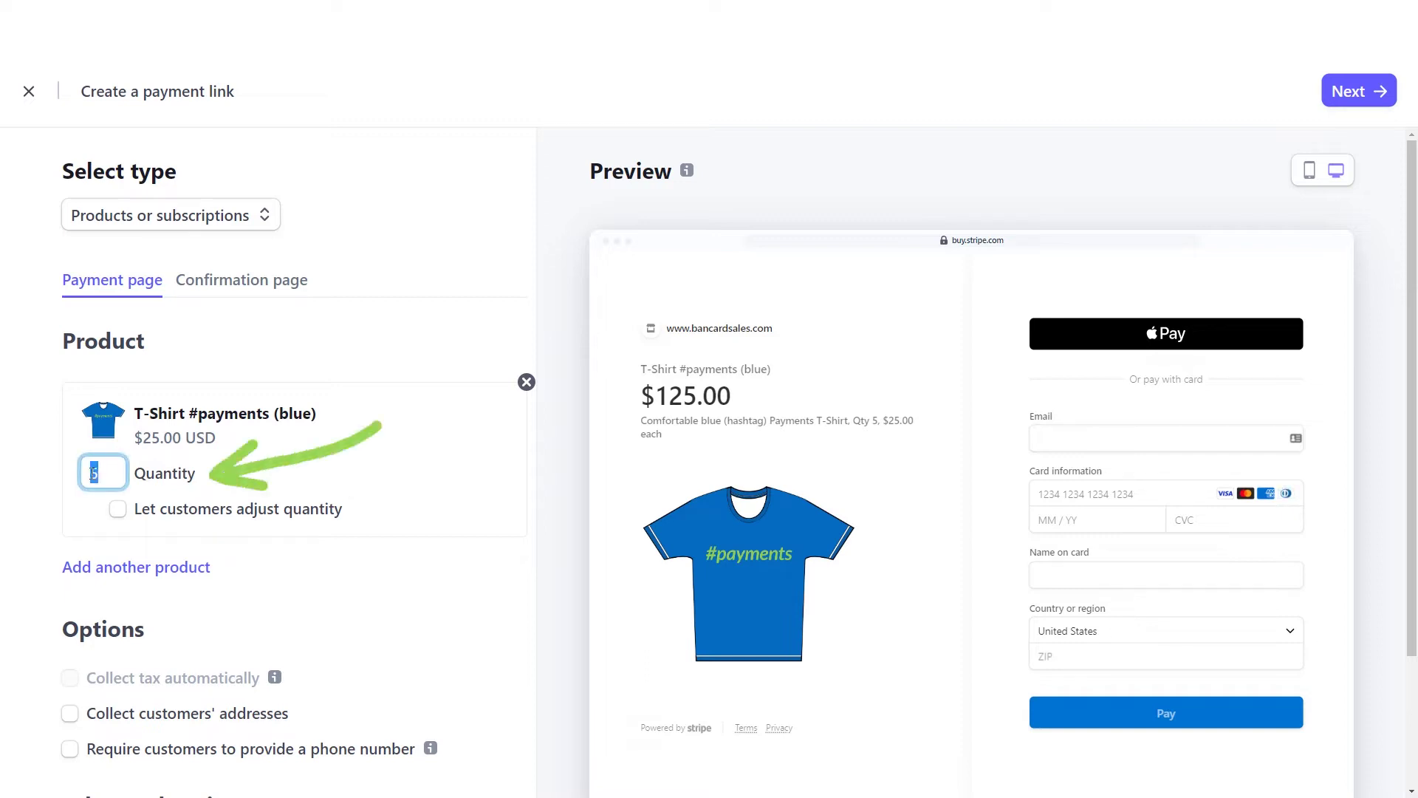
text(2)
key(Tab)
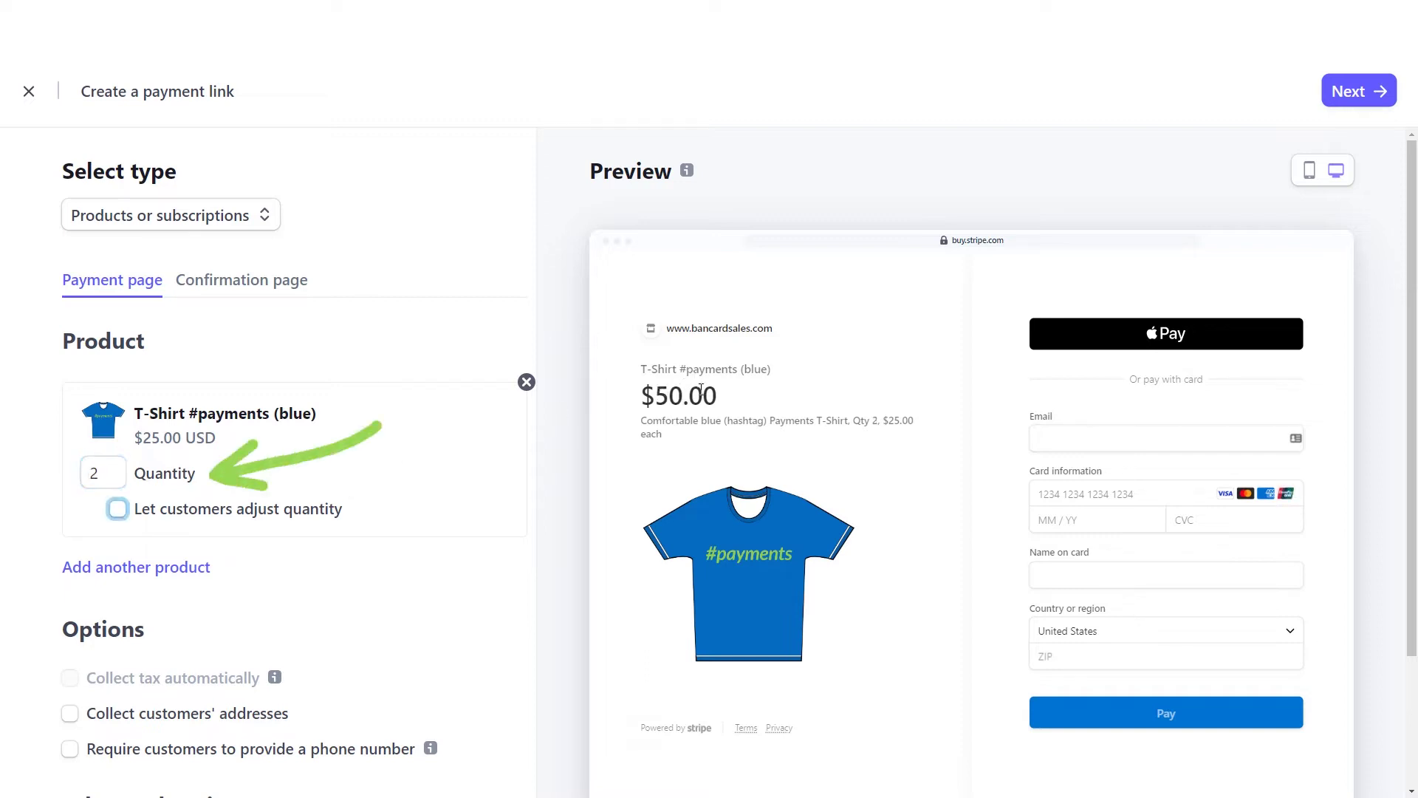
click(706, 389)
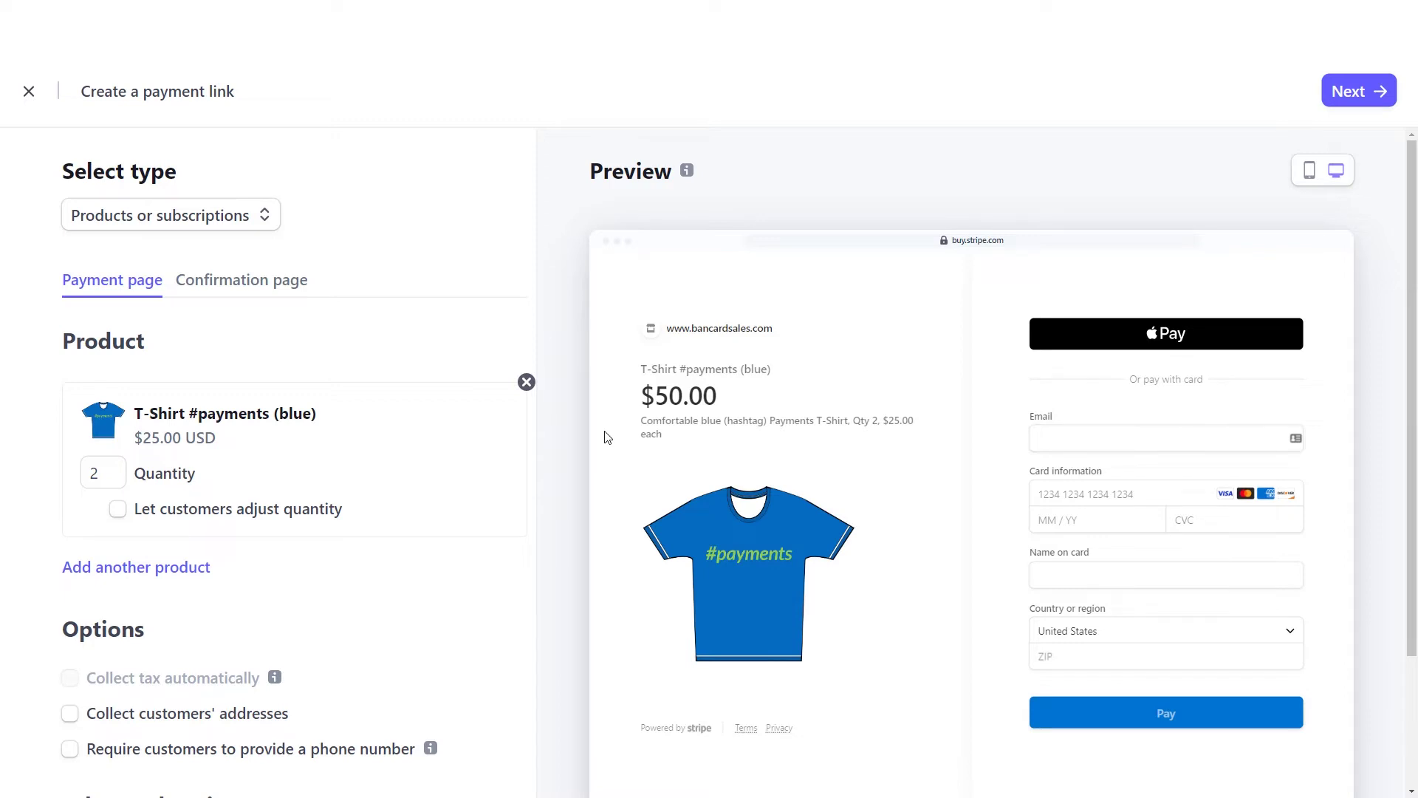
- Let customers adjust the T-shirt quantity between 1 and 5
click(117, 509)
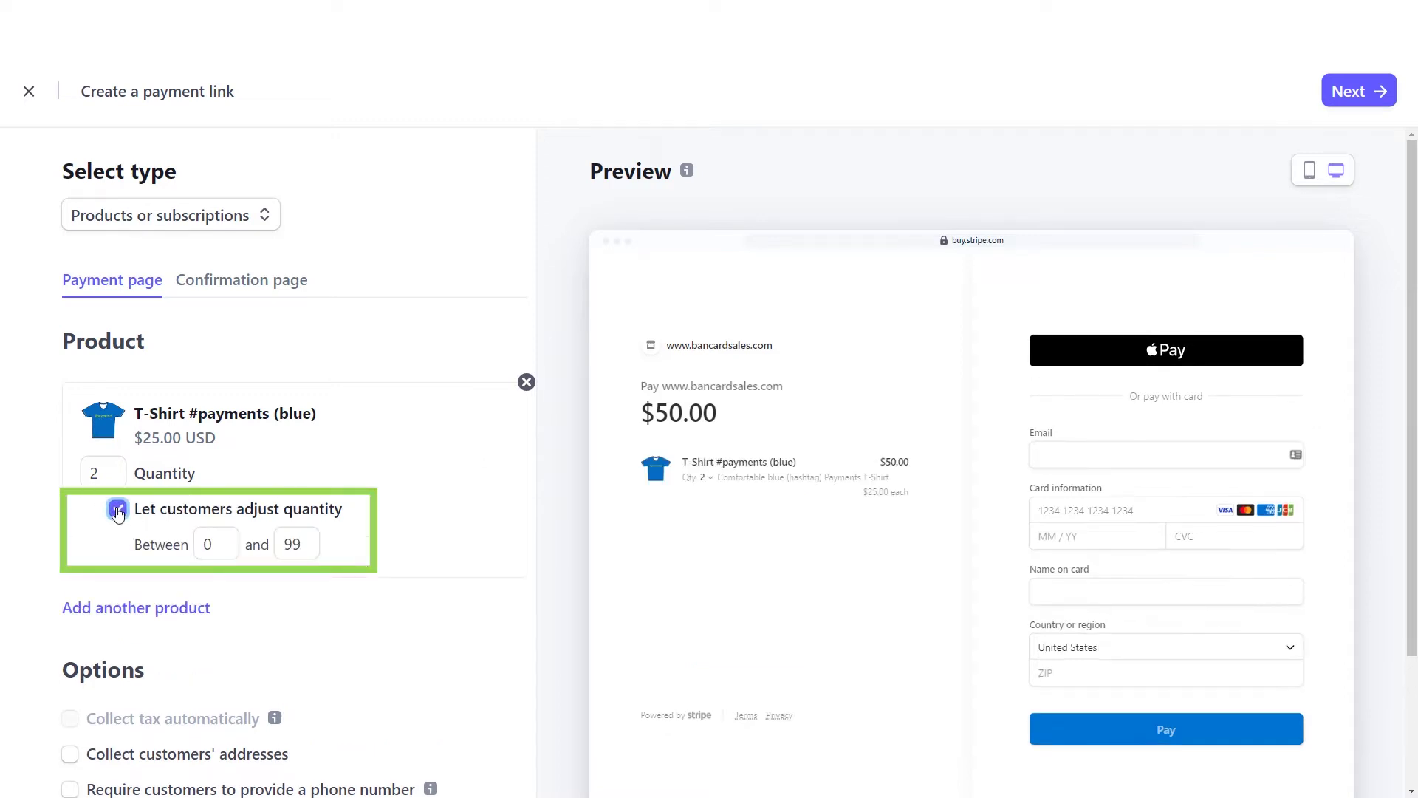
drag(217, 544, 198, 544)
text(1)
key(Tab)
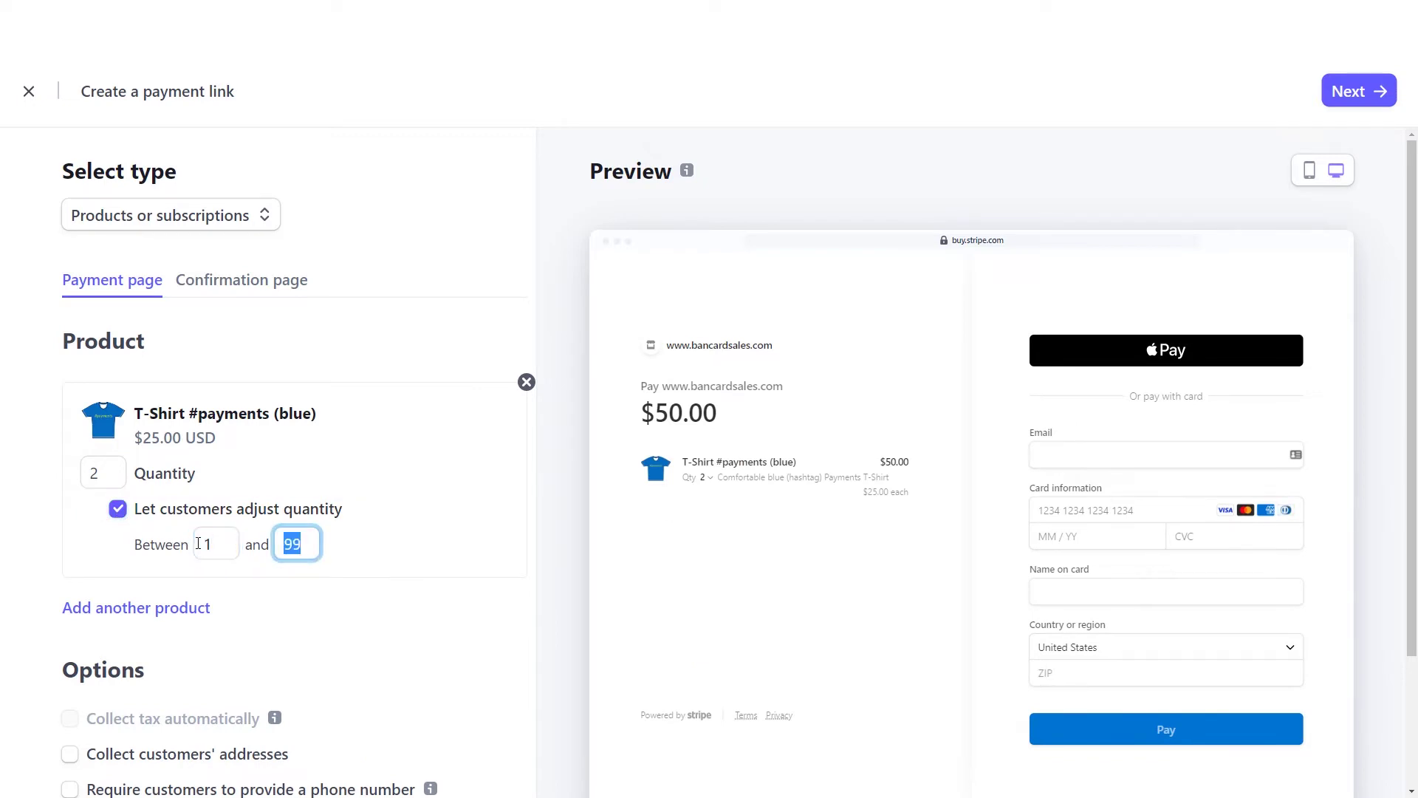
text(5)
key(Tab)
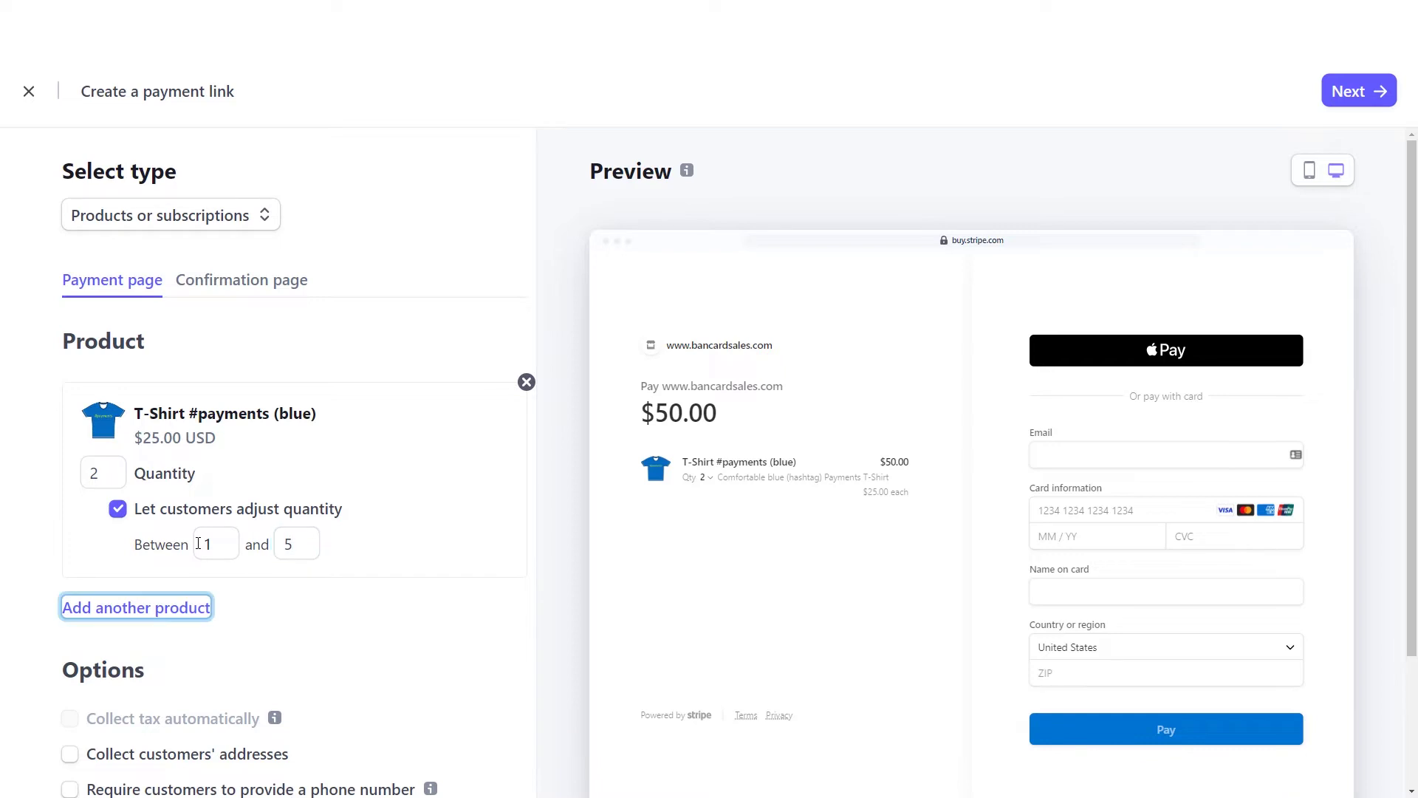
click(355, 547)
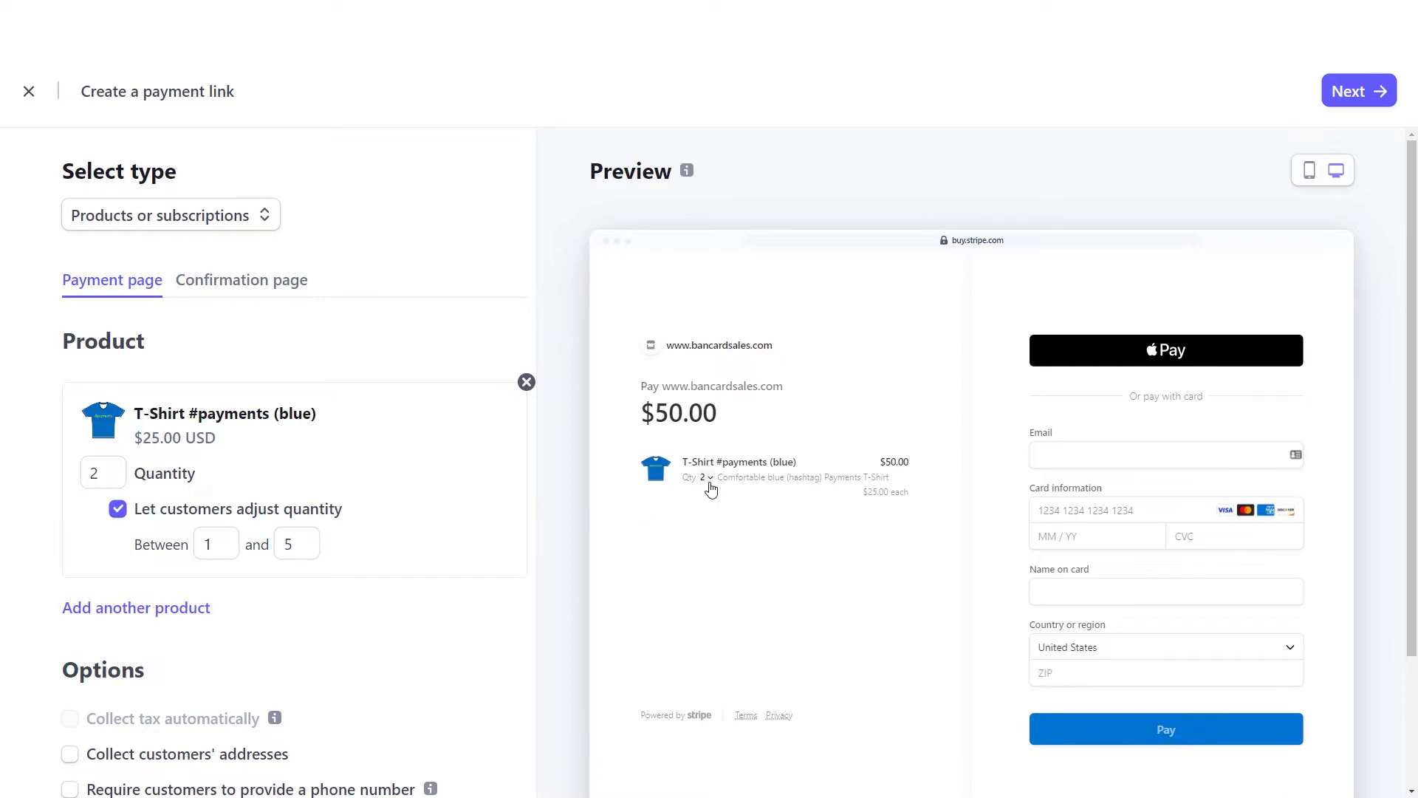
- Set the T-shirt's starting quantity to 2
double_click(111, 476)
text(1)
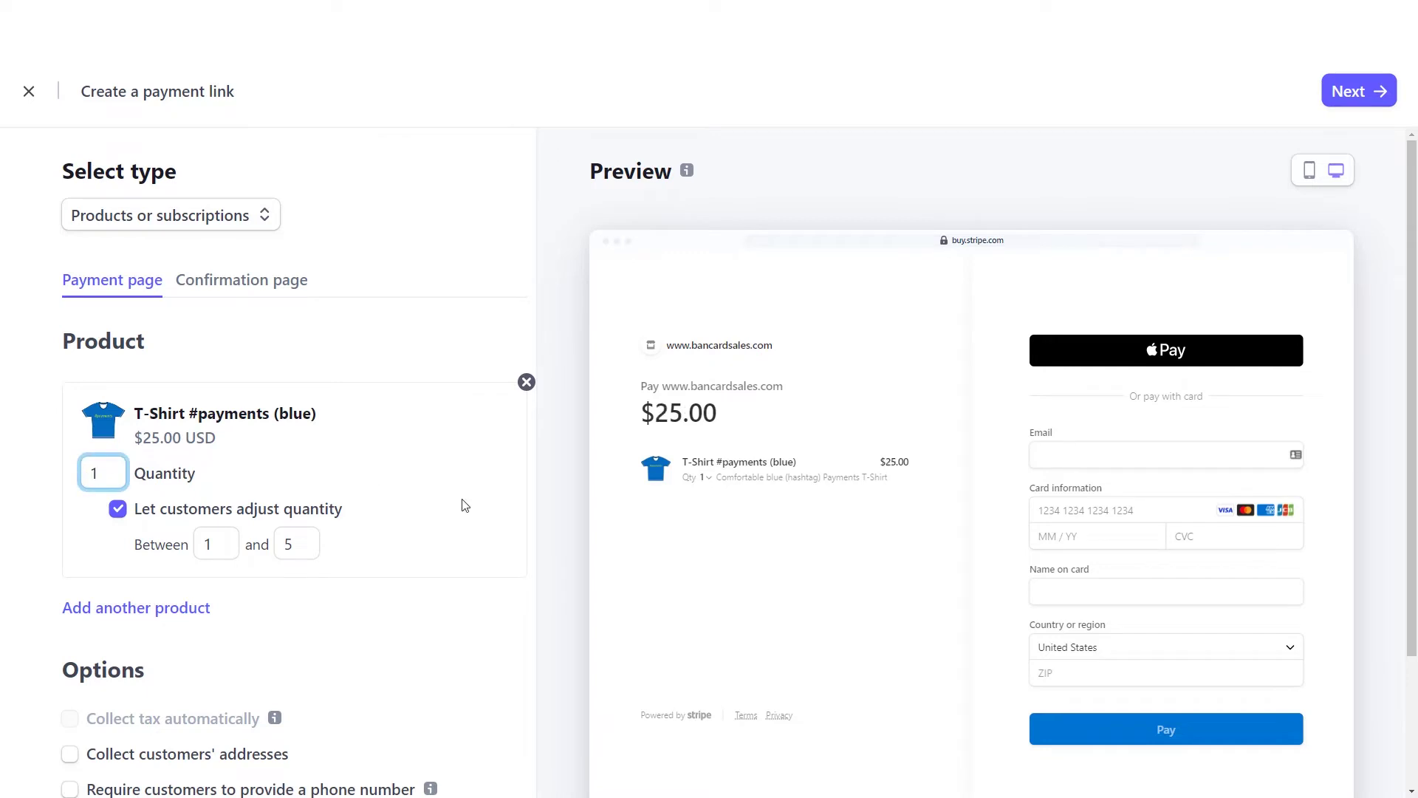
click(711, 477)
click(1072, 492)
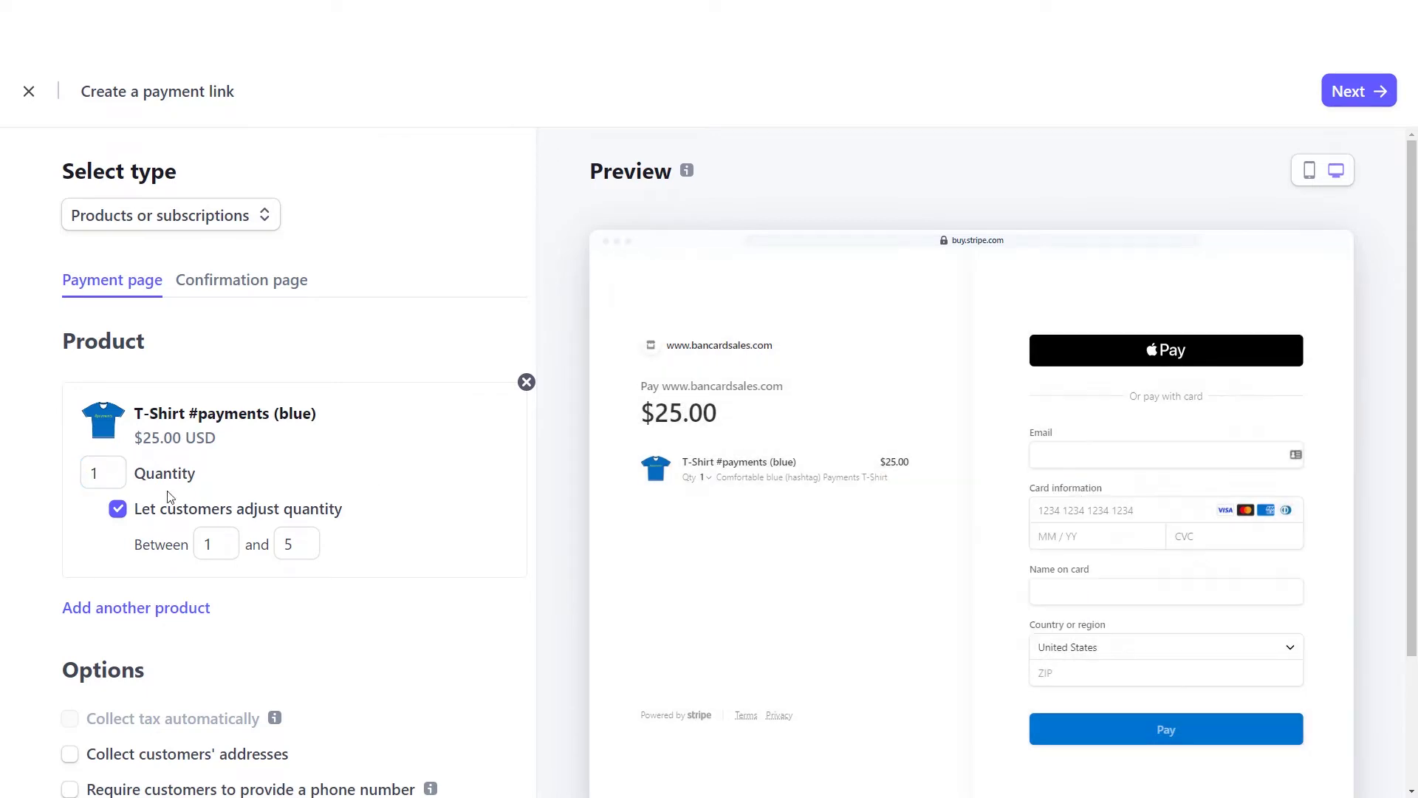
double_click(94, 473)
text(2)
click(380, 497)
- Add the Verifone V200C as a second product on the link
scroll(184, 546, down, 2)
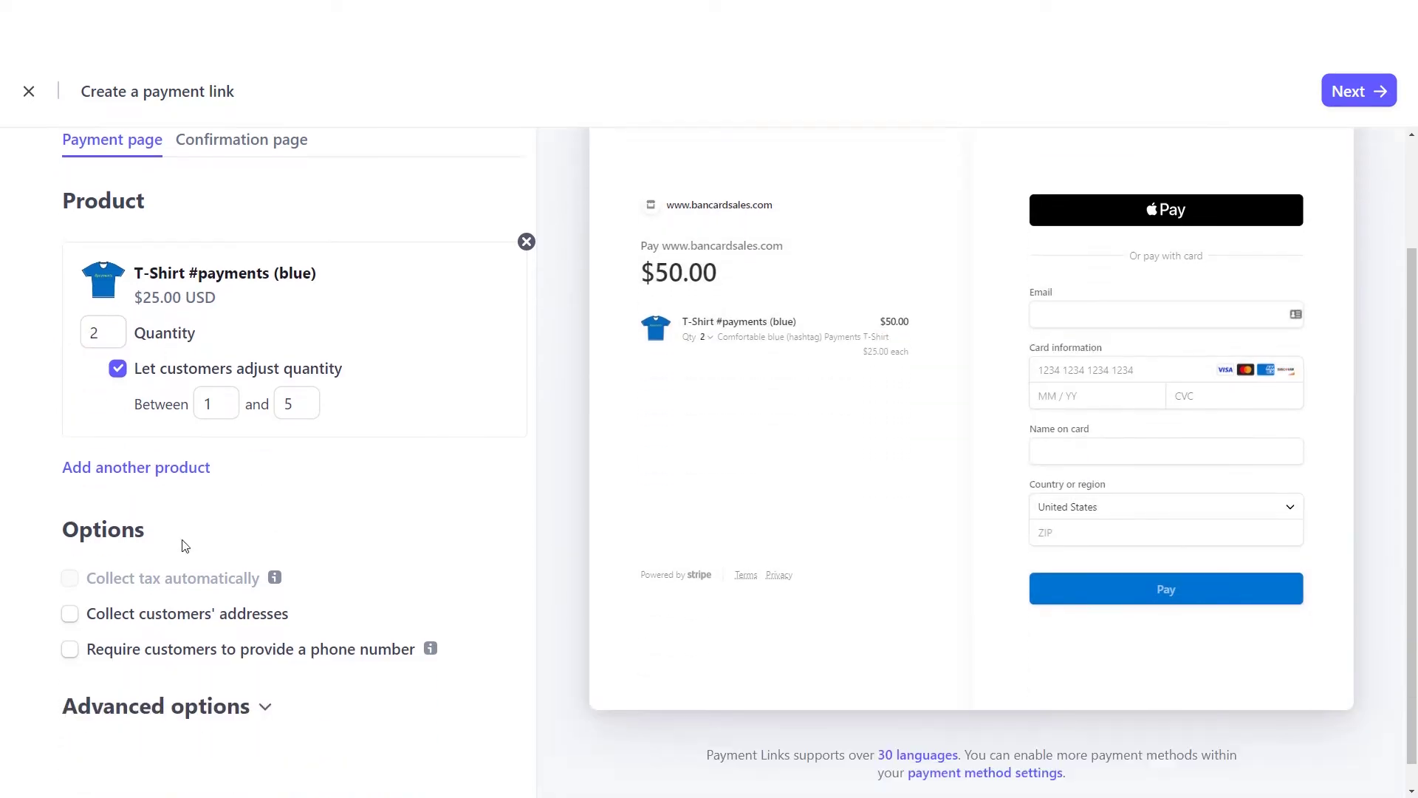
click(118, 467)
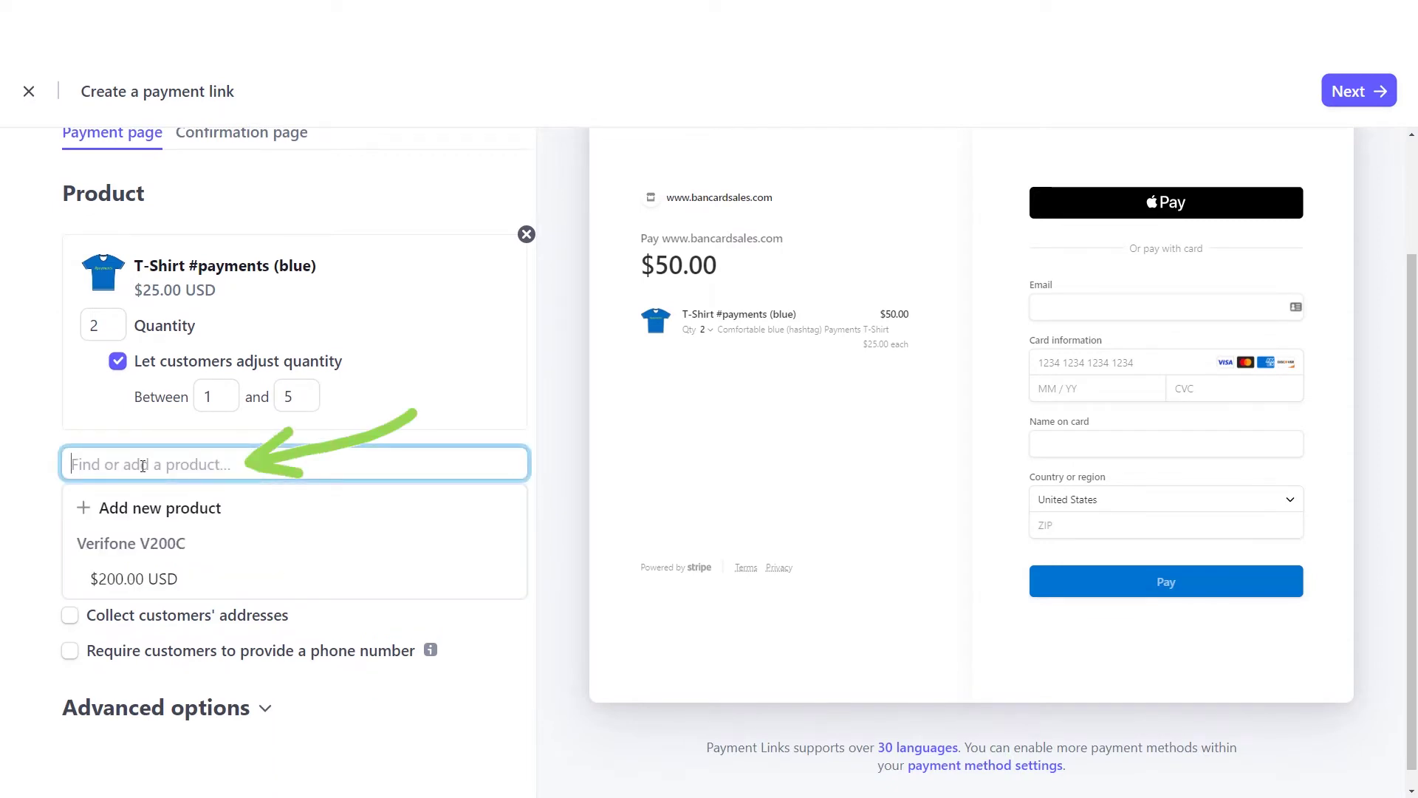
click(136, 573)
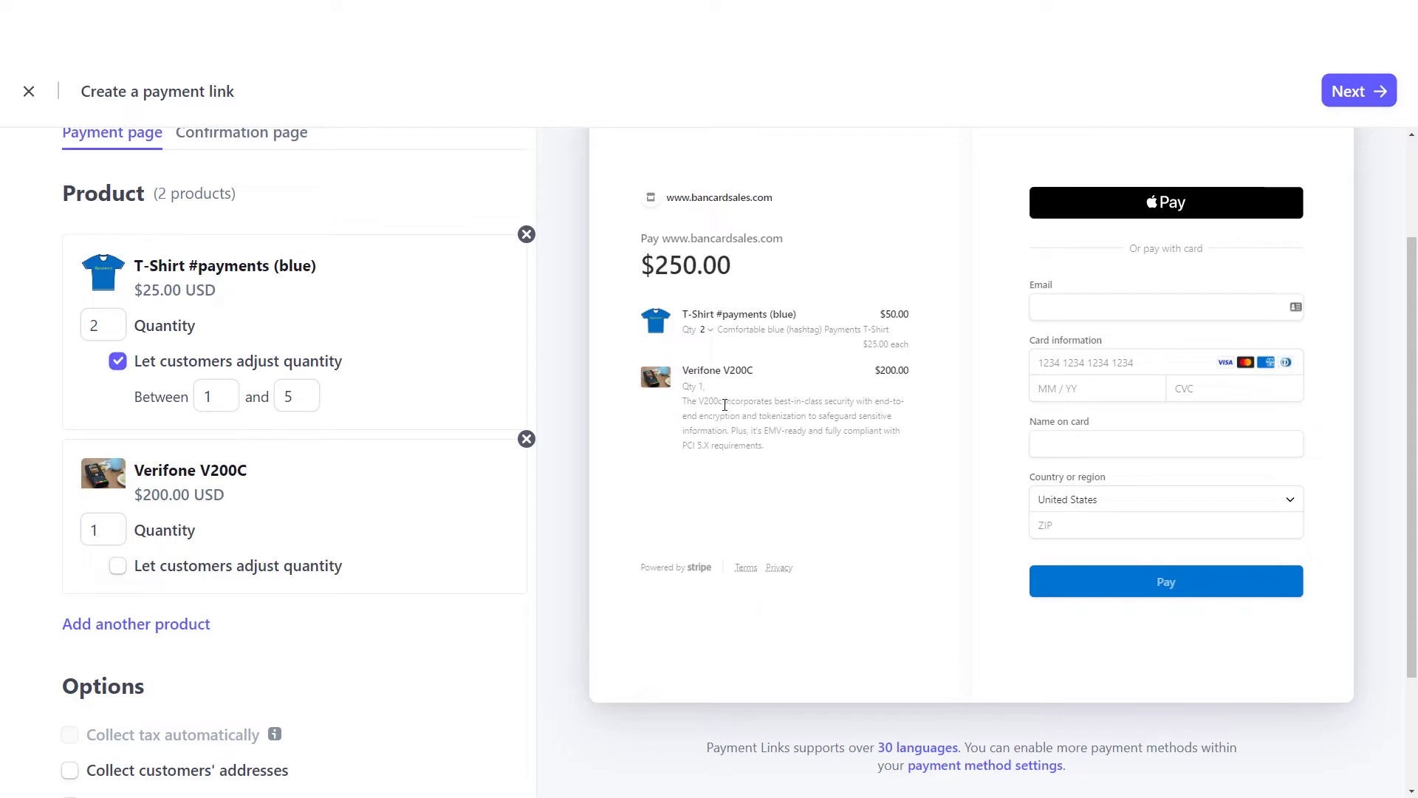
- Remove the Verifone V200C and collect both billing and shipping addresses
click(526, 438)
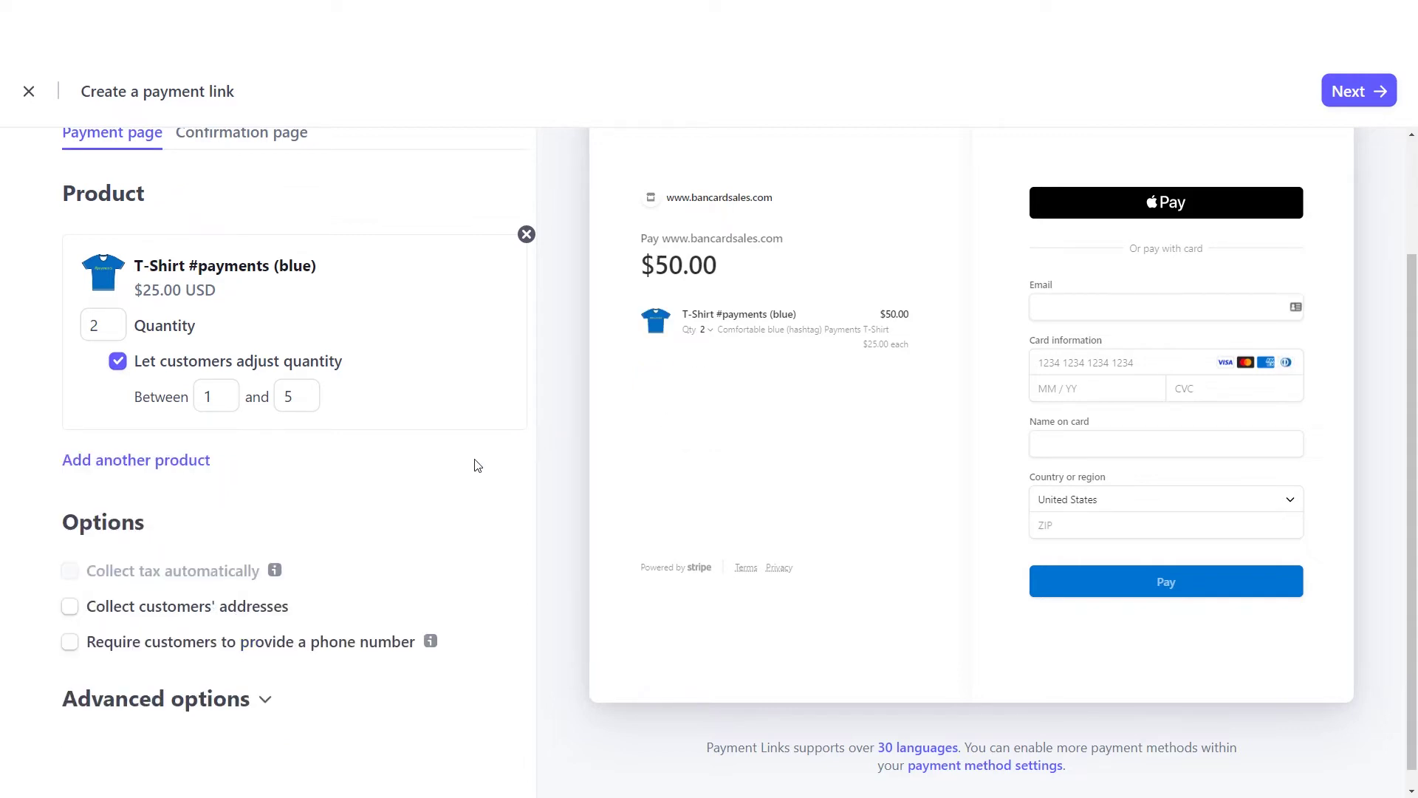
scroll(126, 583, down, 1)
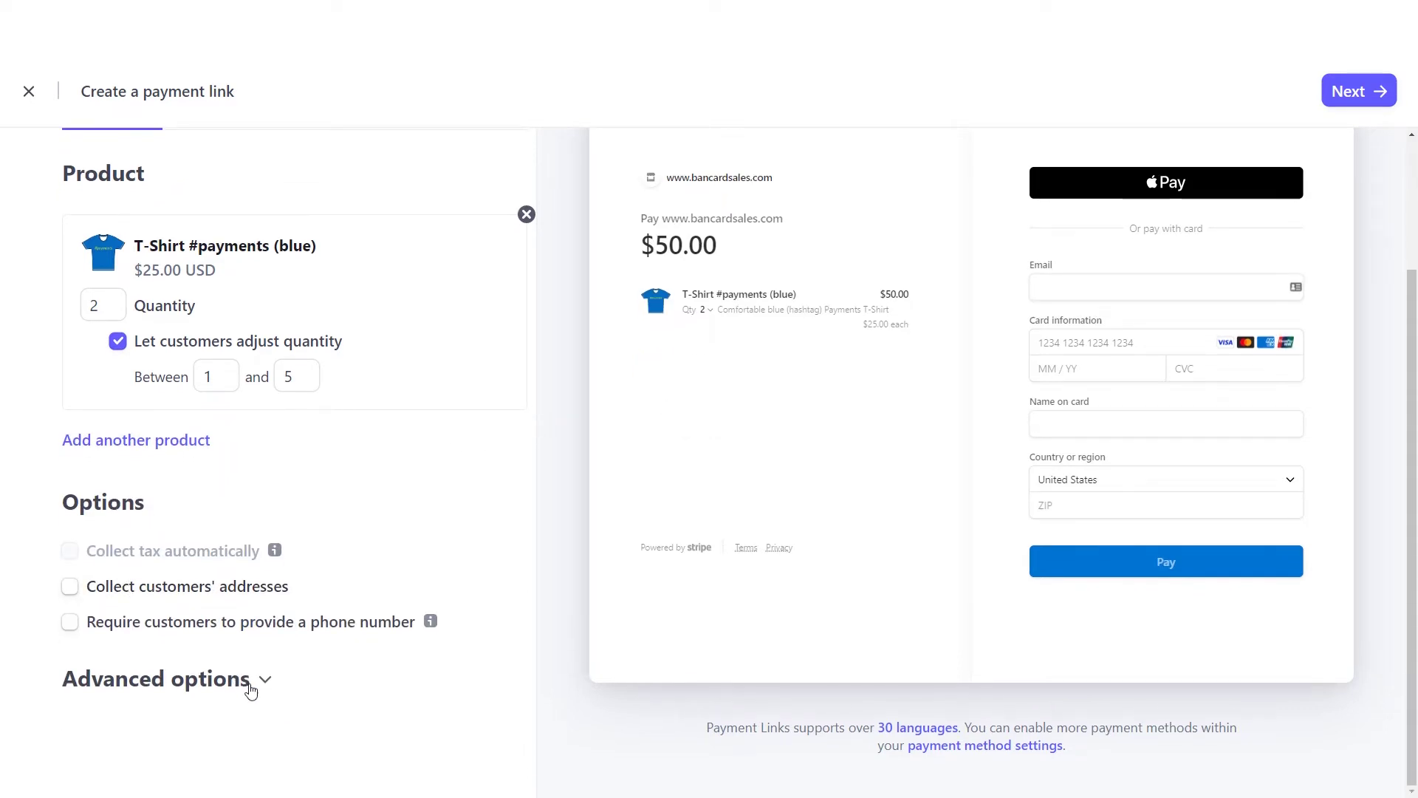
click(115, 588)
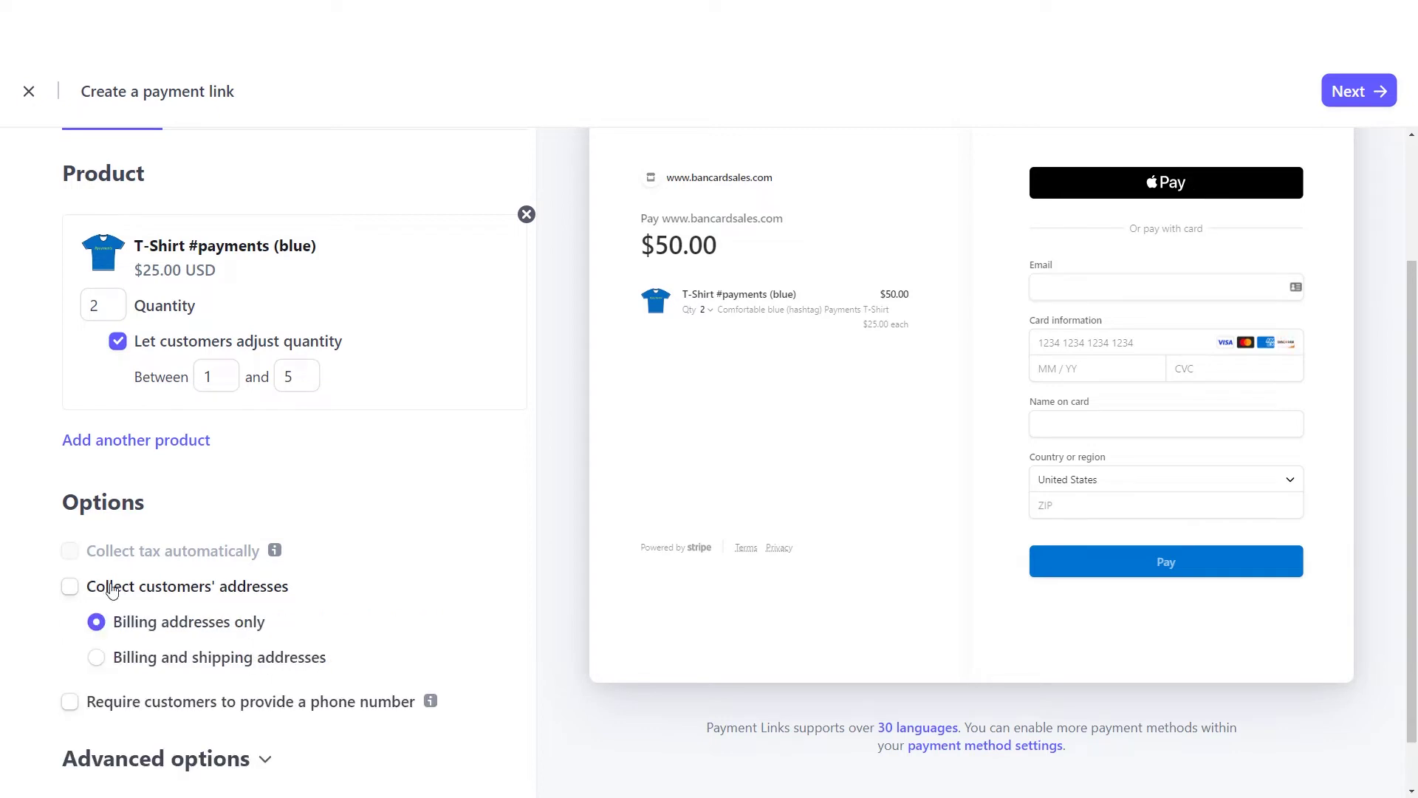
scroll(133, 606, down, 1)
click(150, 599)
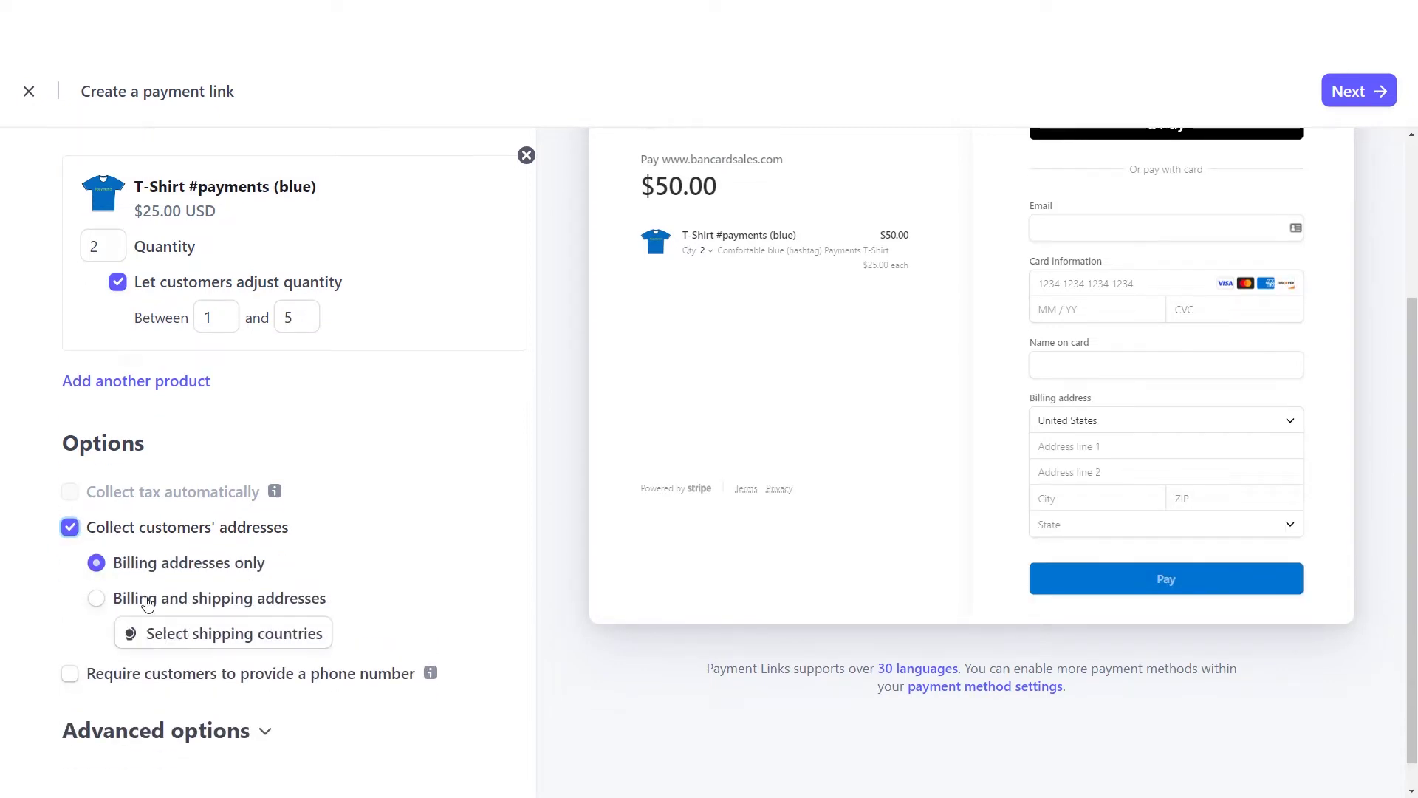
- Limit shipping to North America: Canada, Mexico and the United States
click(181, 639)
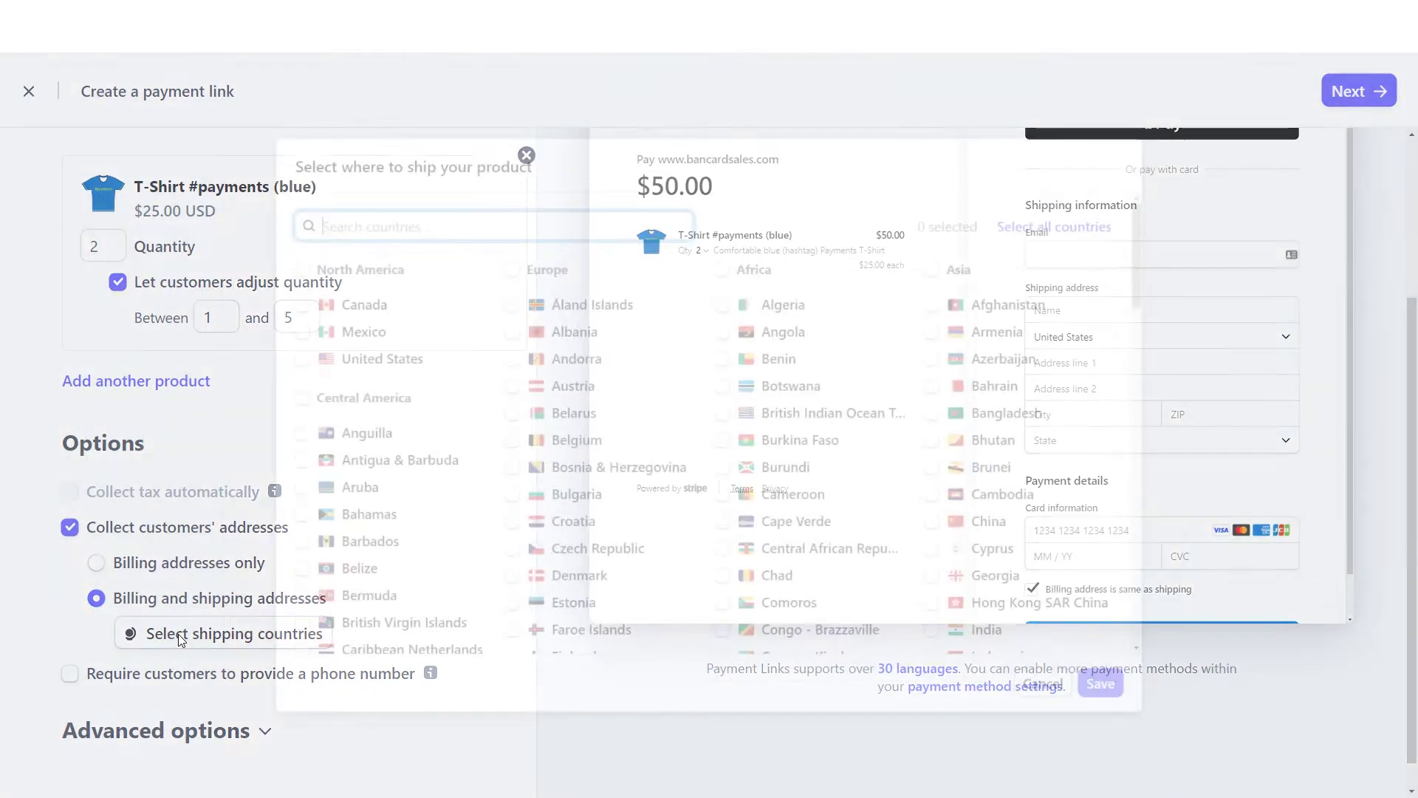
click(281, 251)
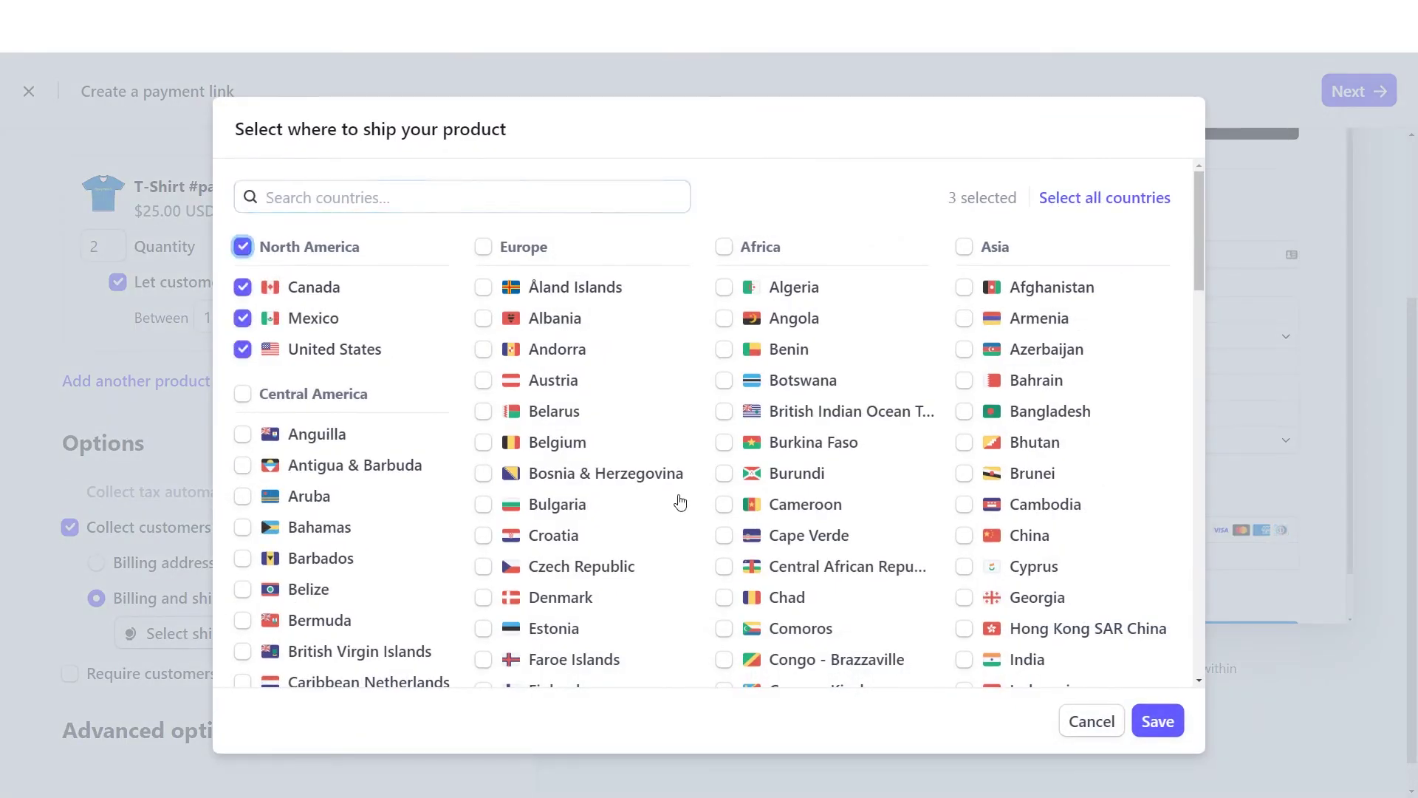
click(1157, 721)
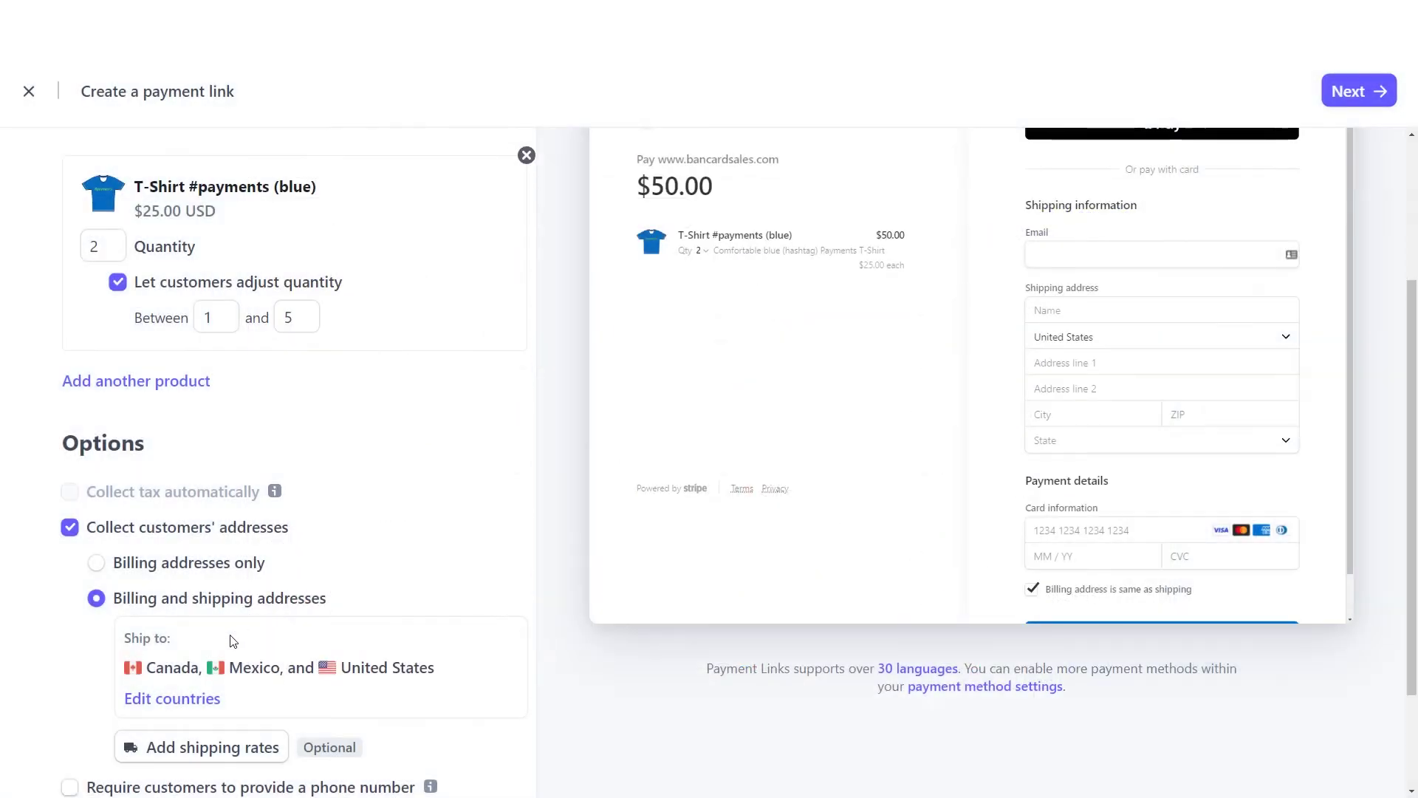
scroll(222, 628, down, 3)
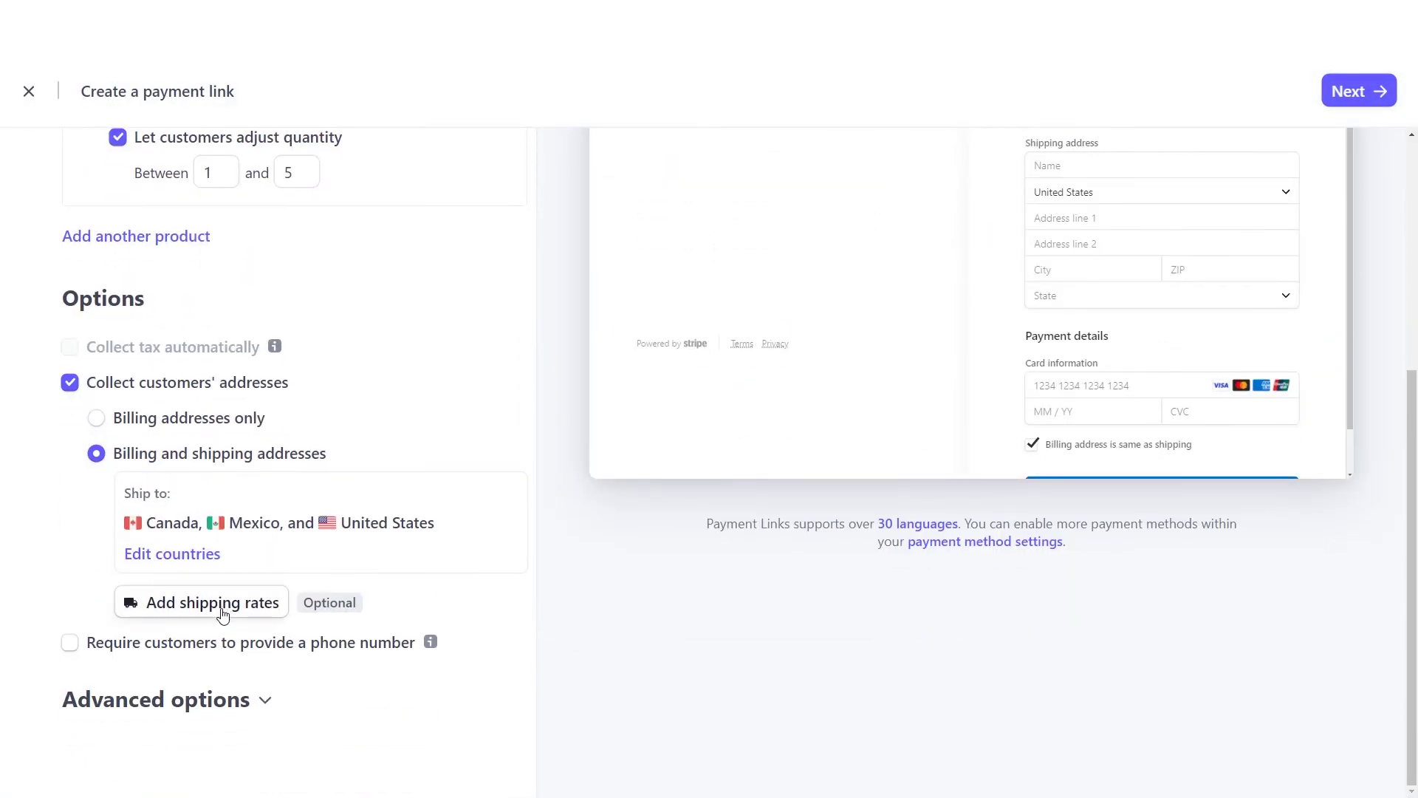
- Enable saving payment details for future use, keeping Pay as the call to action
click(264, 703)
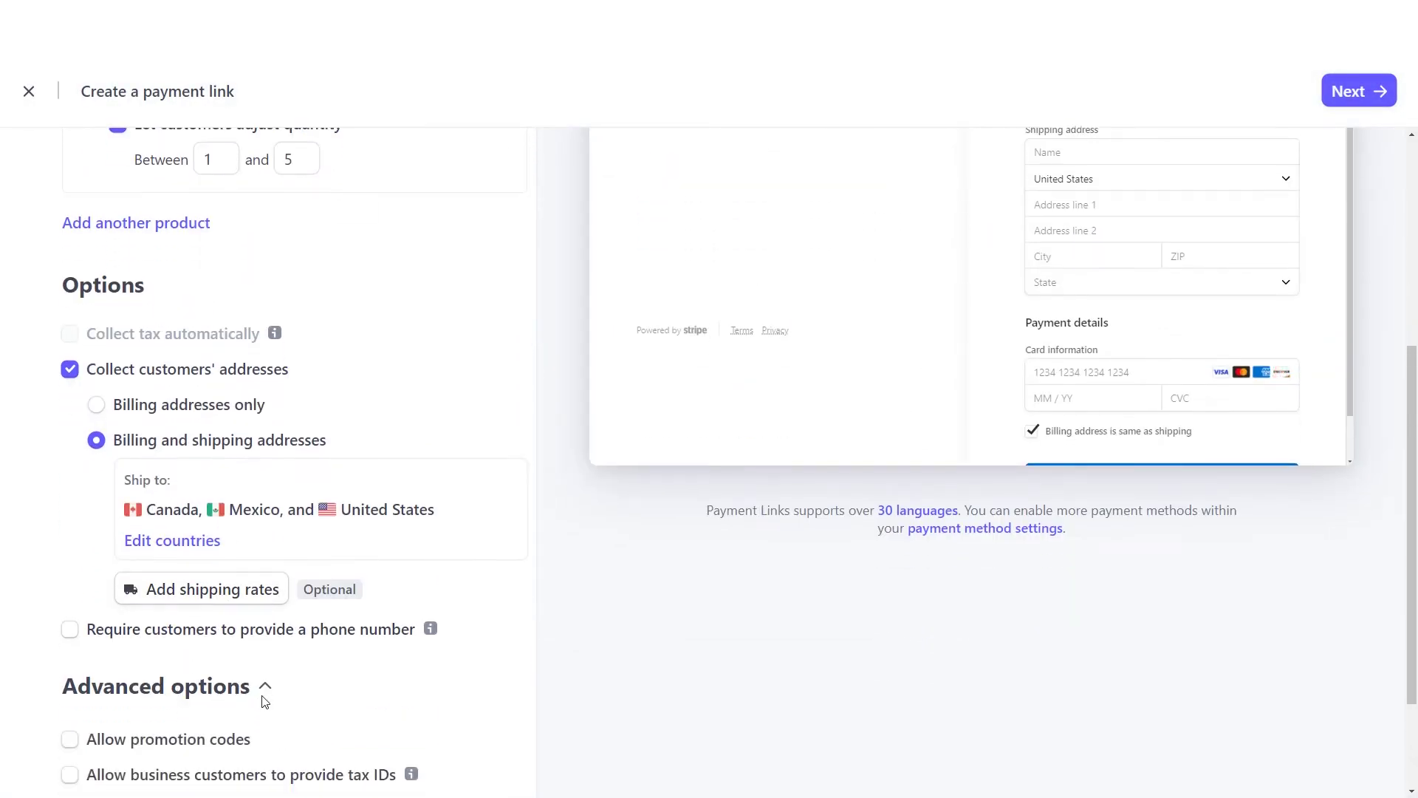
scroll(296, 650, down, 3)
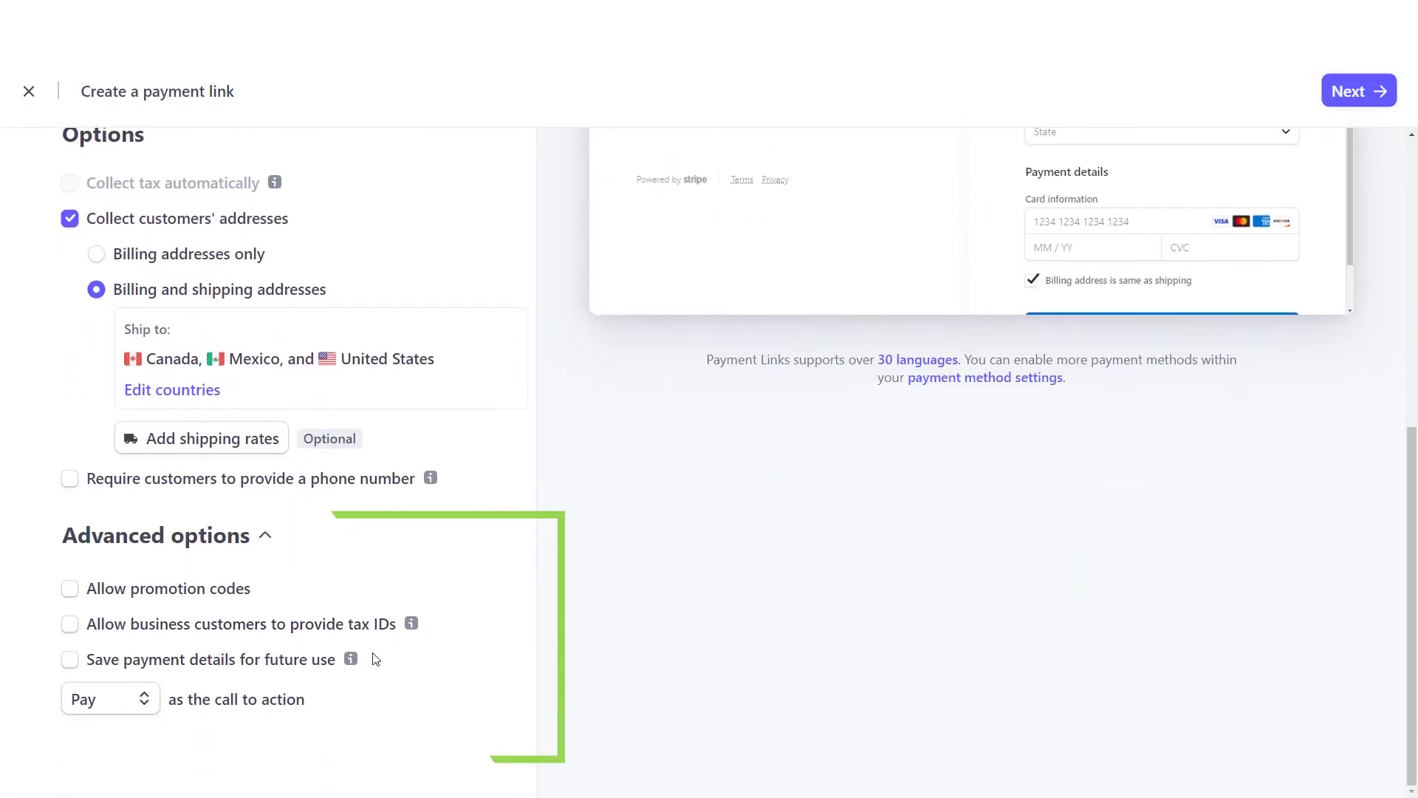
click(150, 667)
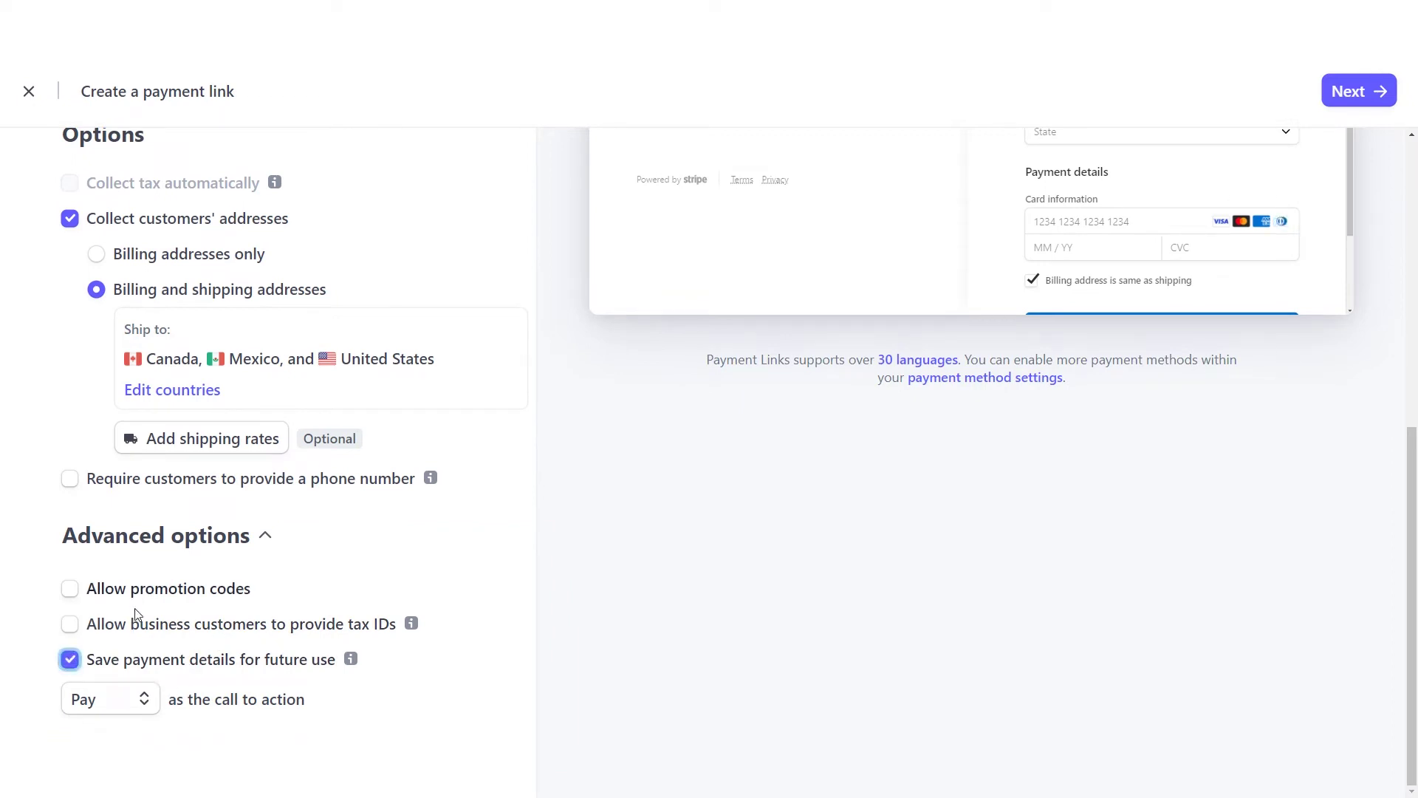
click(146, 703)
click(146, 702)
click(146, 702)
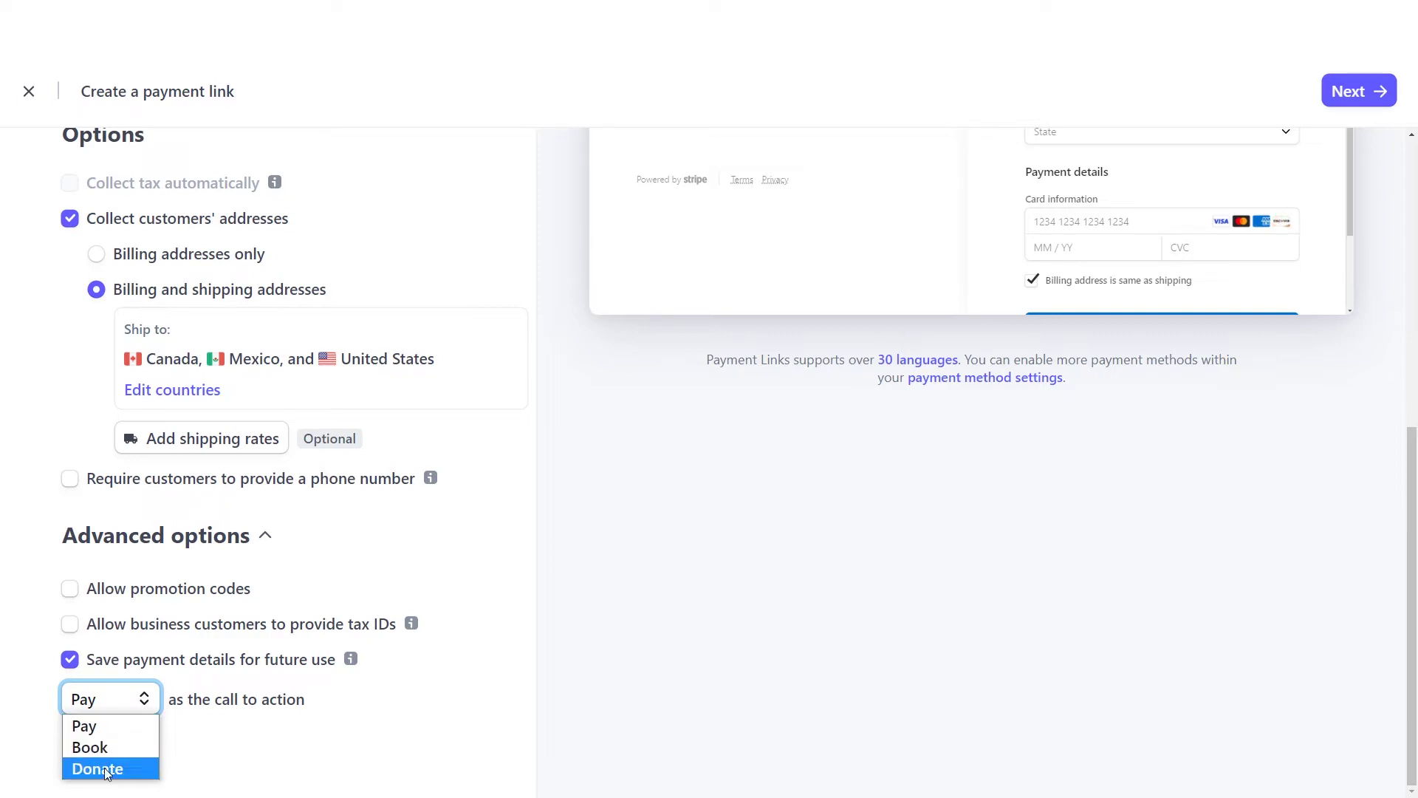
click(94, 734)
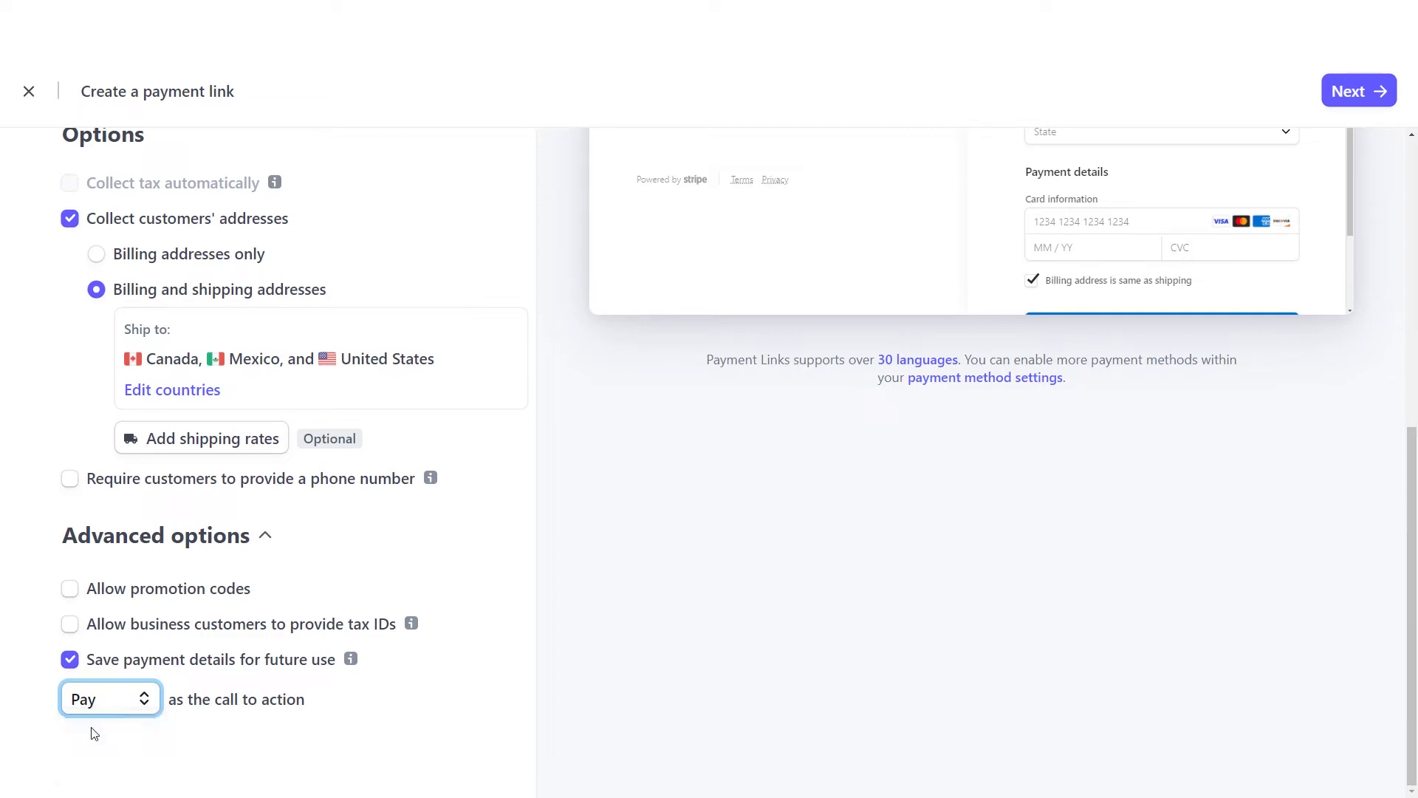
- Allow promotion codes, test the preview's promo field, and close the editor
click(127, 594)
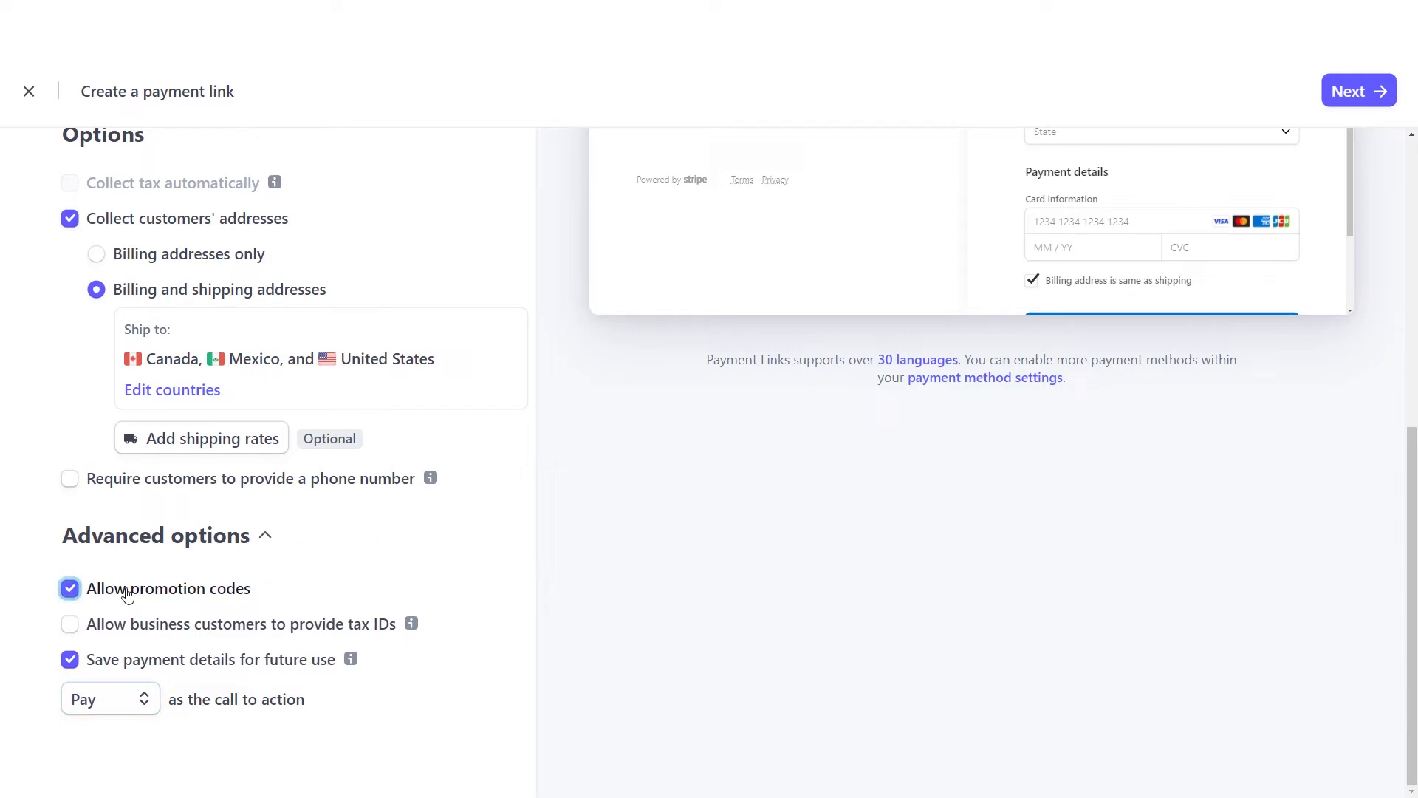
scroll(563, 455, up, 5)
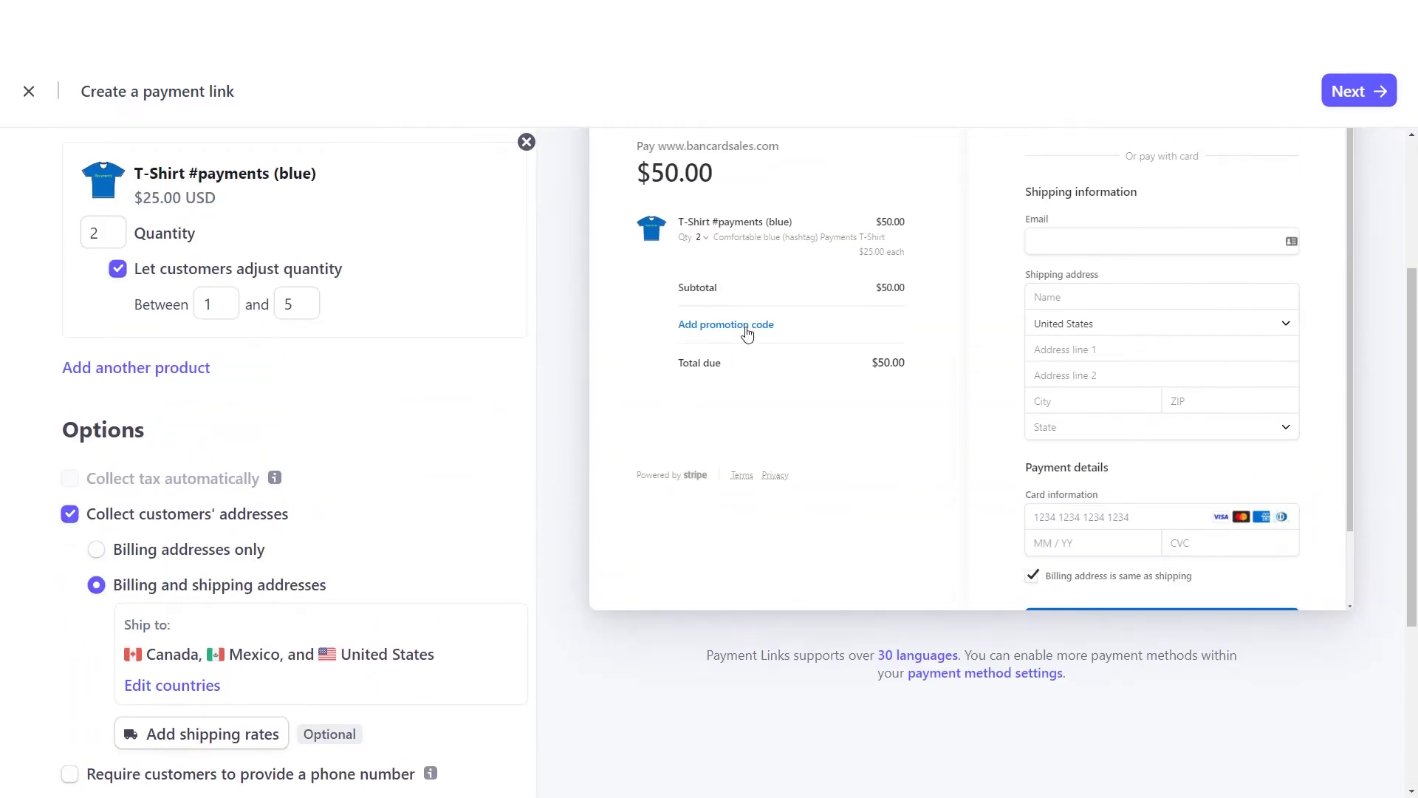
click(747, 328)
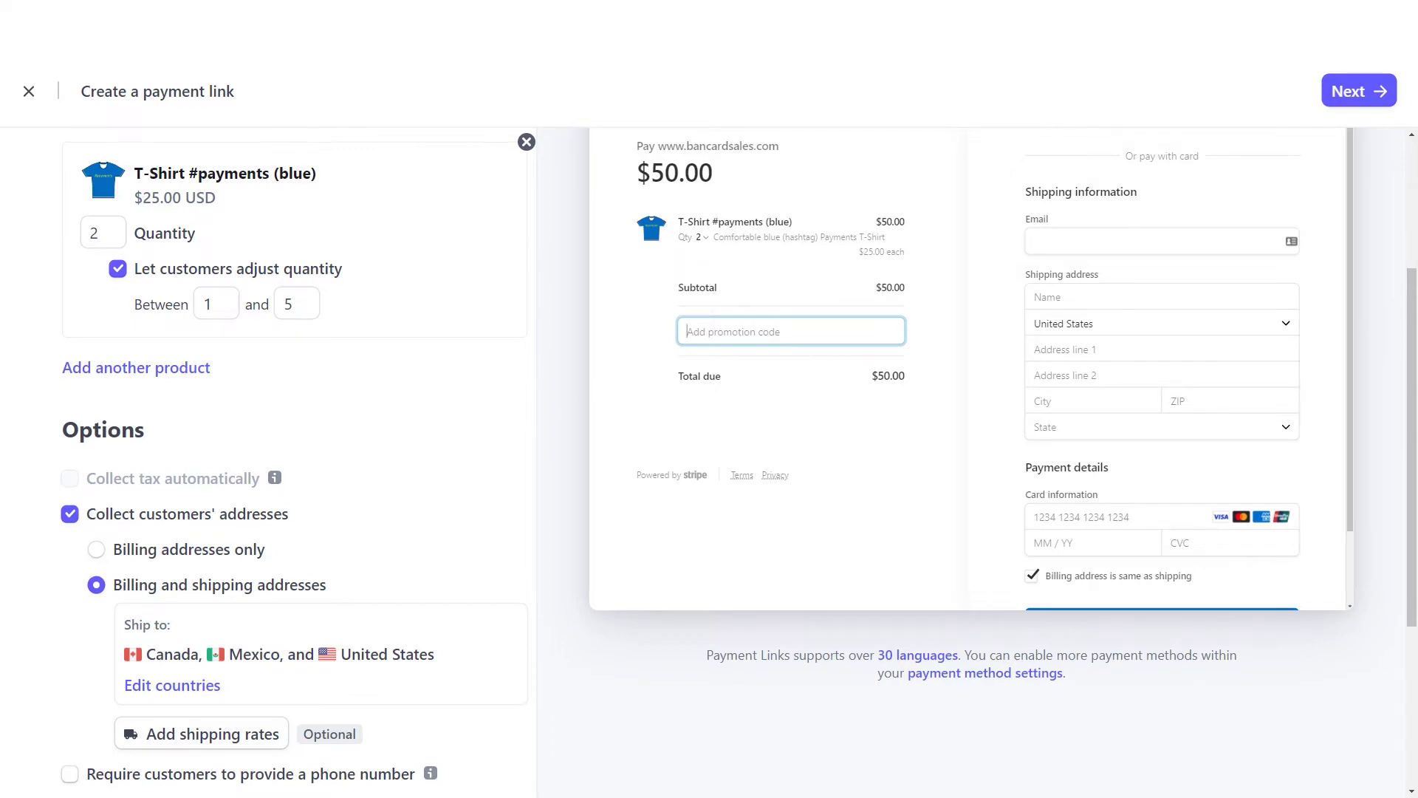
key(Escape)
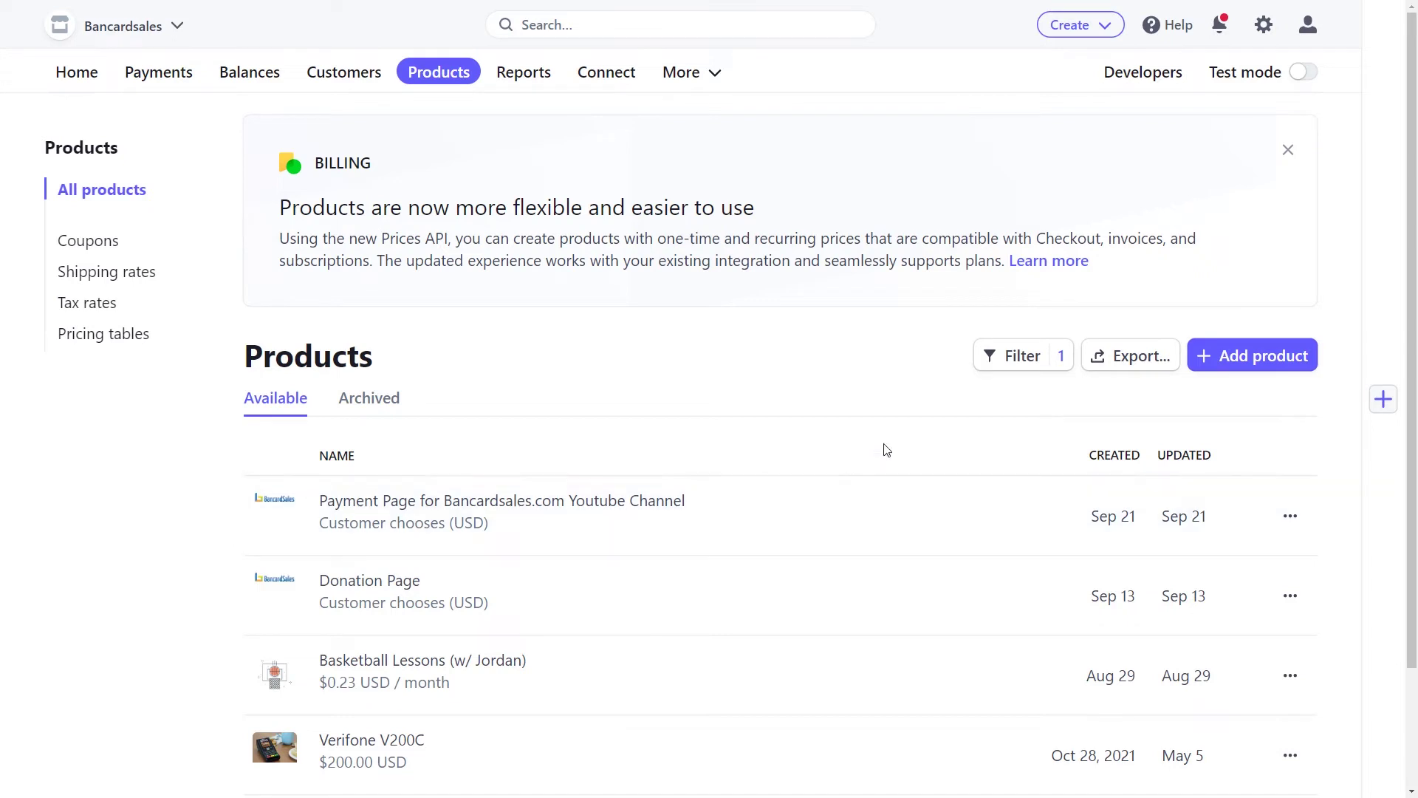
- Start a new coupon named 'New Youtube Code' from the coupons list
click(97, 242)
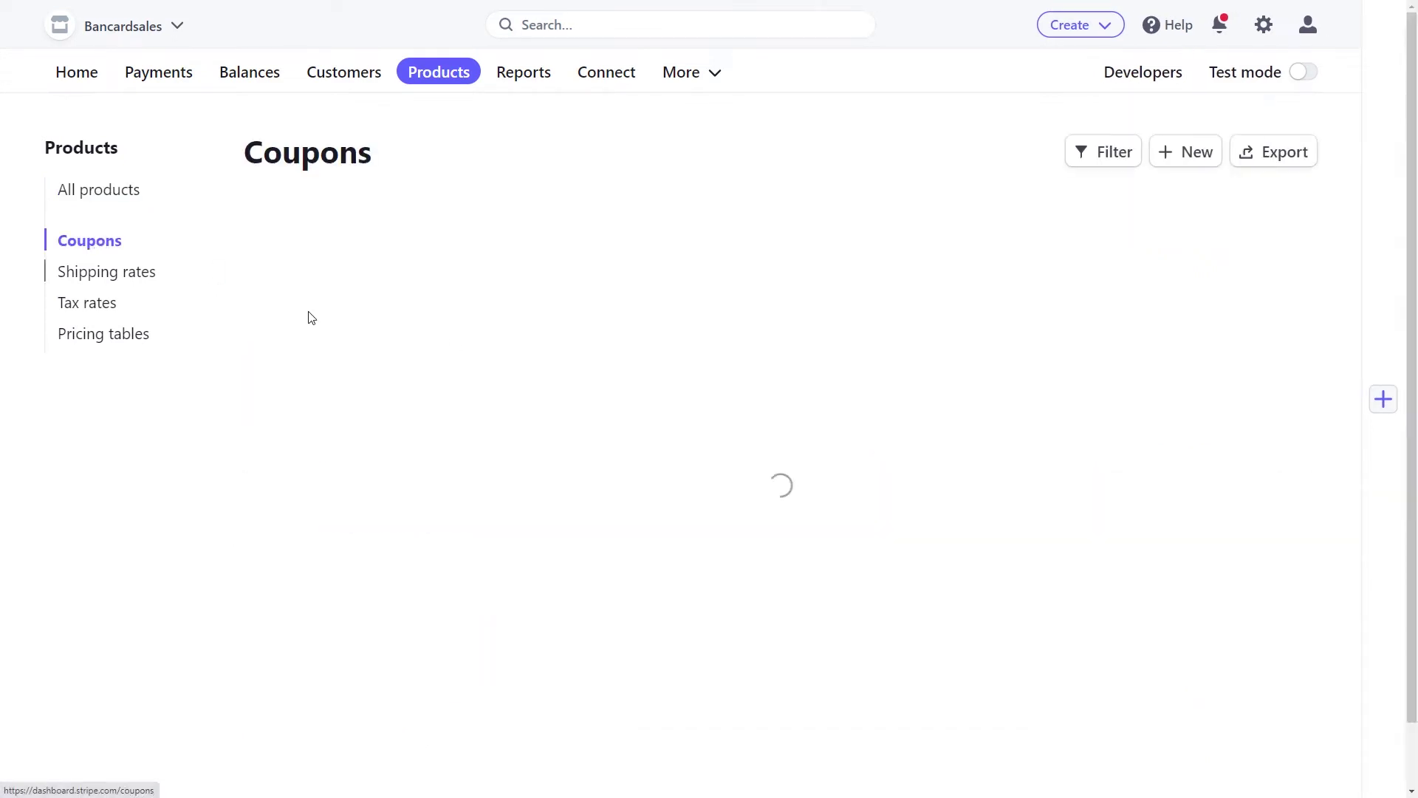
click(1193, 153)
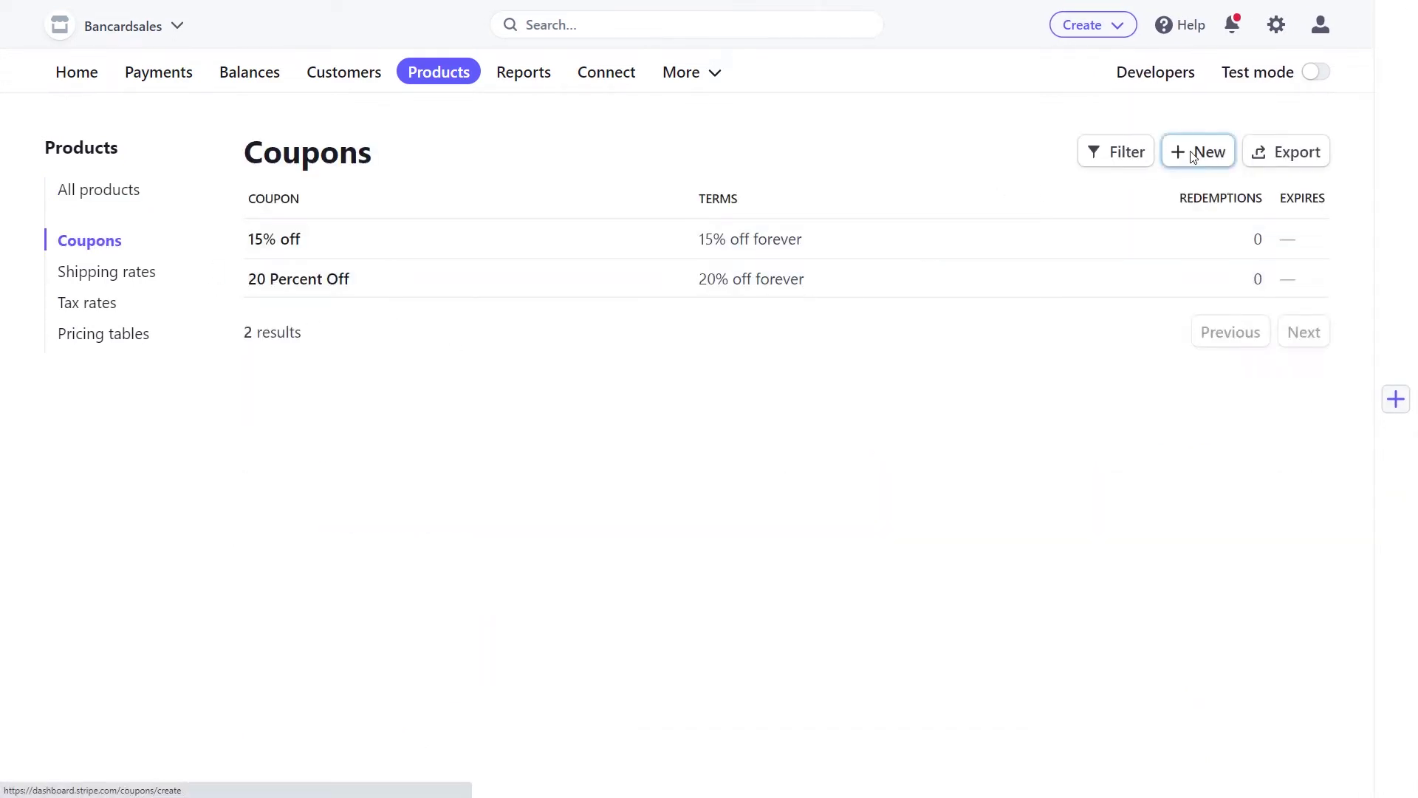
click(555, 284)
text(New Youtube Code)
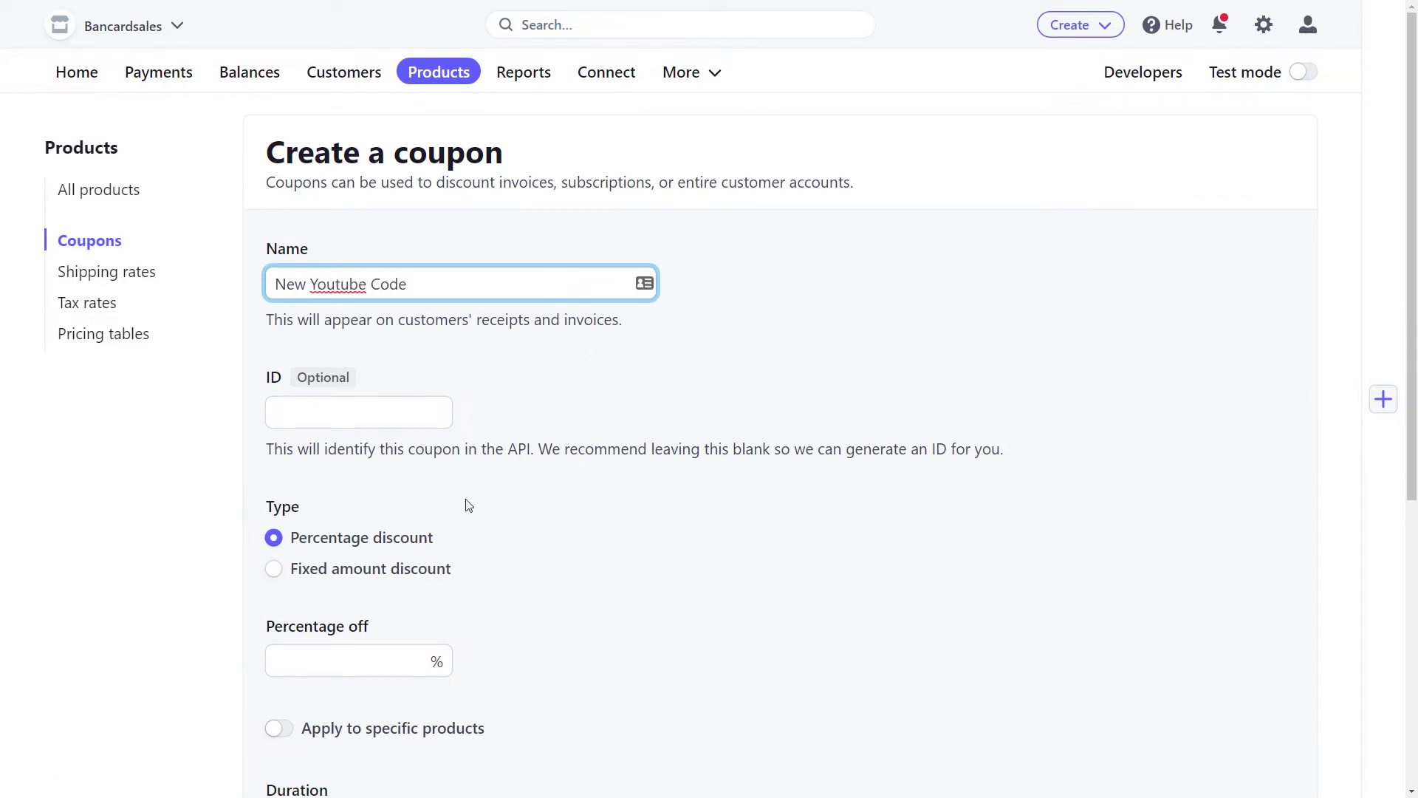
- Make the coupon a percentage discount of 10% off
click(330, 545)
click(314, 570)
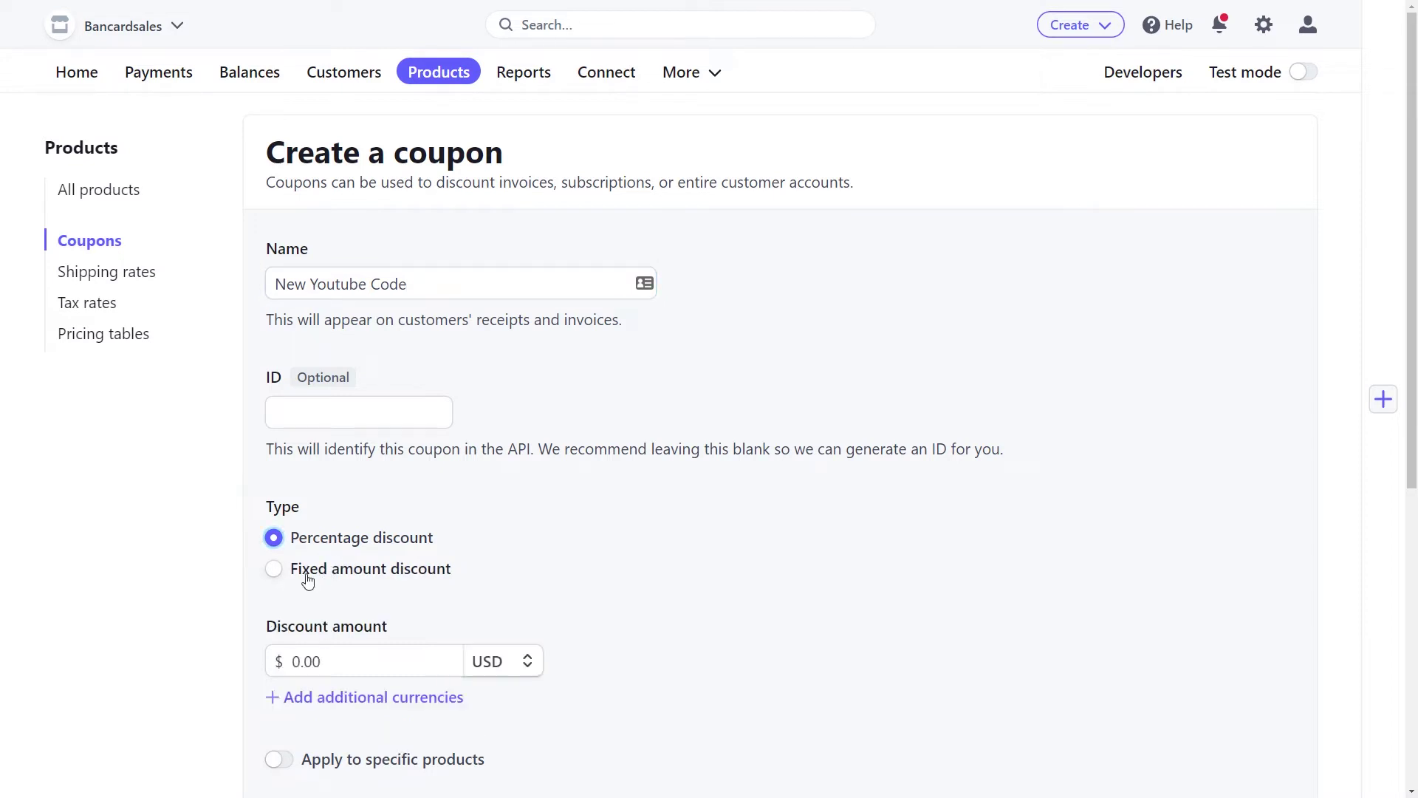
click(317, 538)
scroll(452, 540, down, 3)
scroll(452, 540, down, 1)
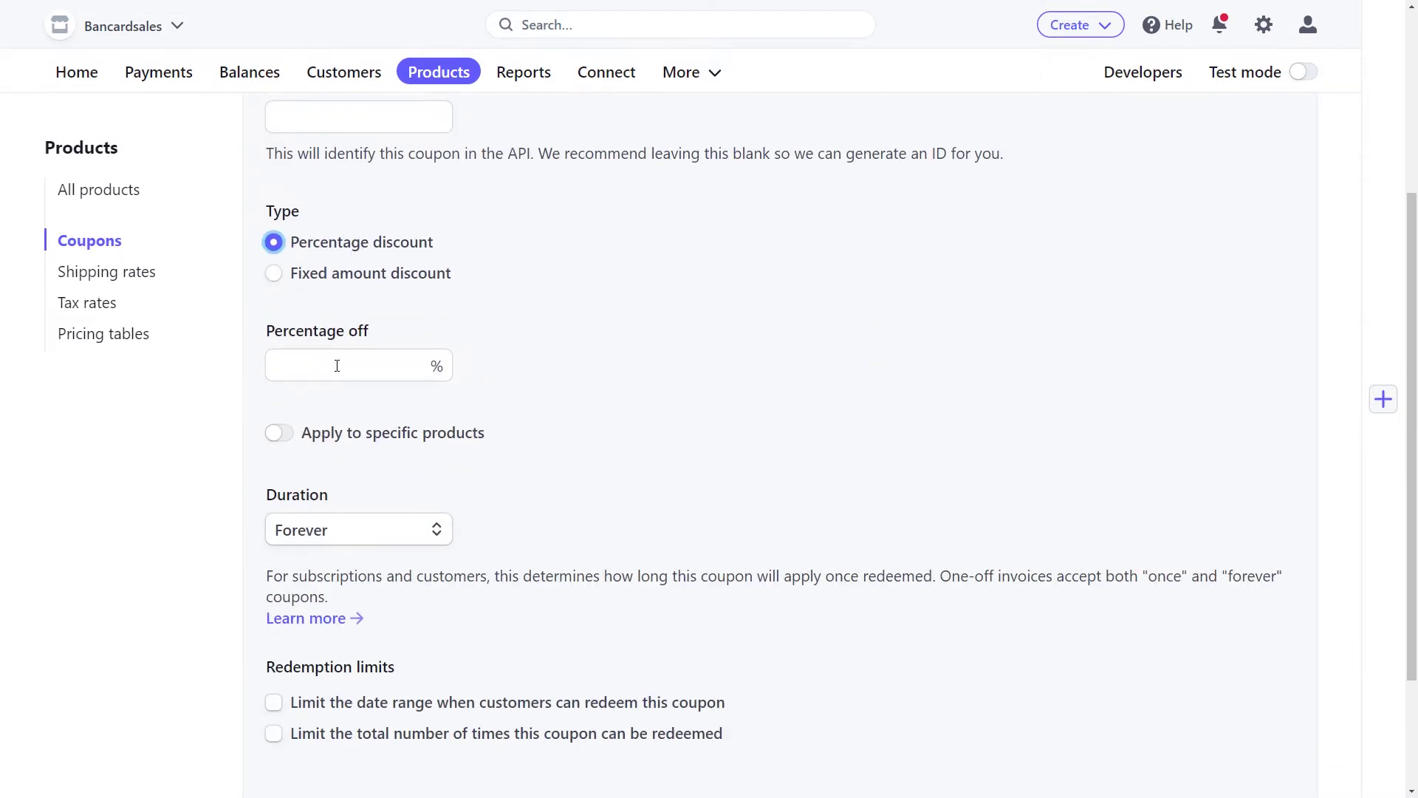
click(336, 365)
text(10)
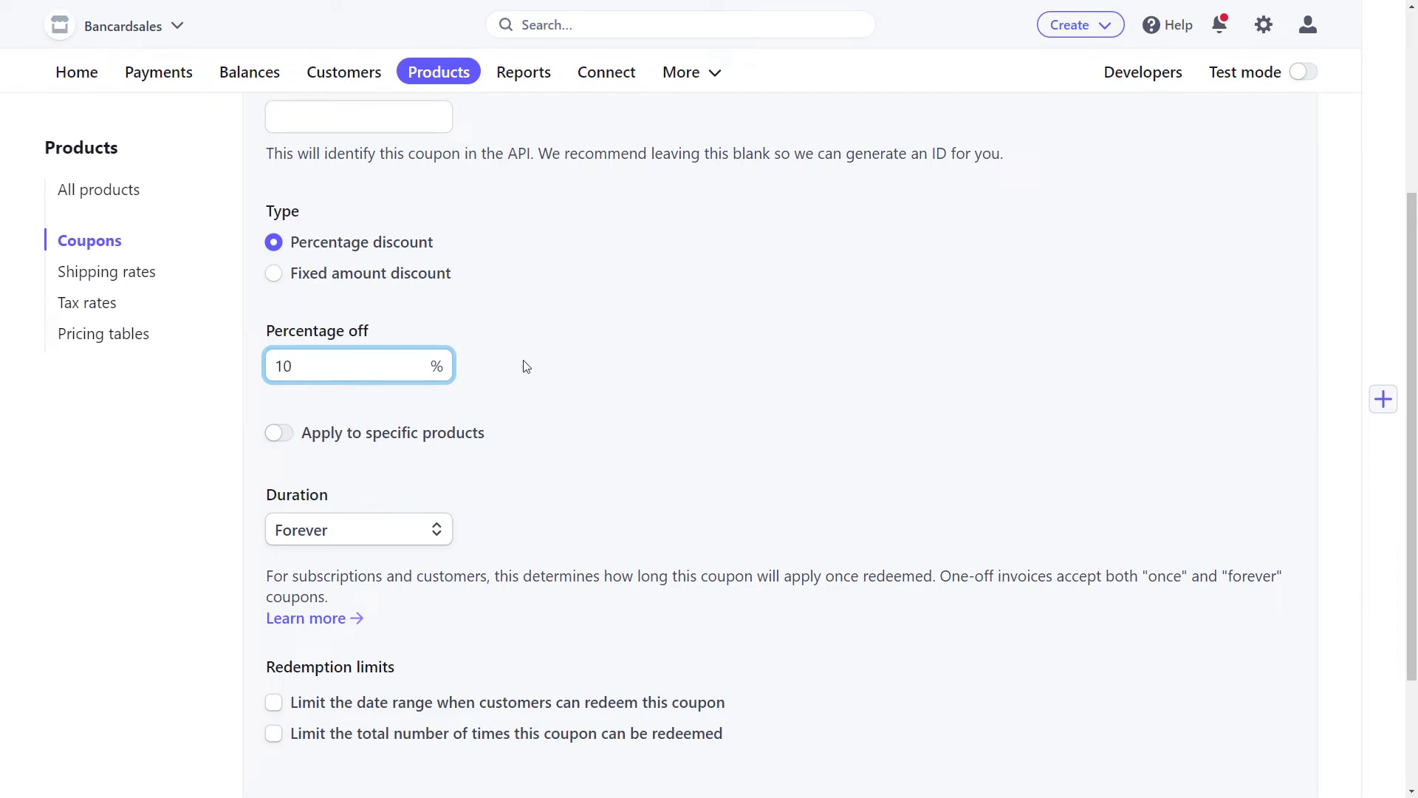
click(526, 367)
- Leave the coupon applying to all products rather than specific ones
click(279, 433)
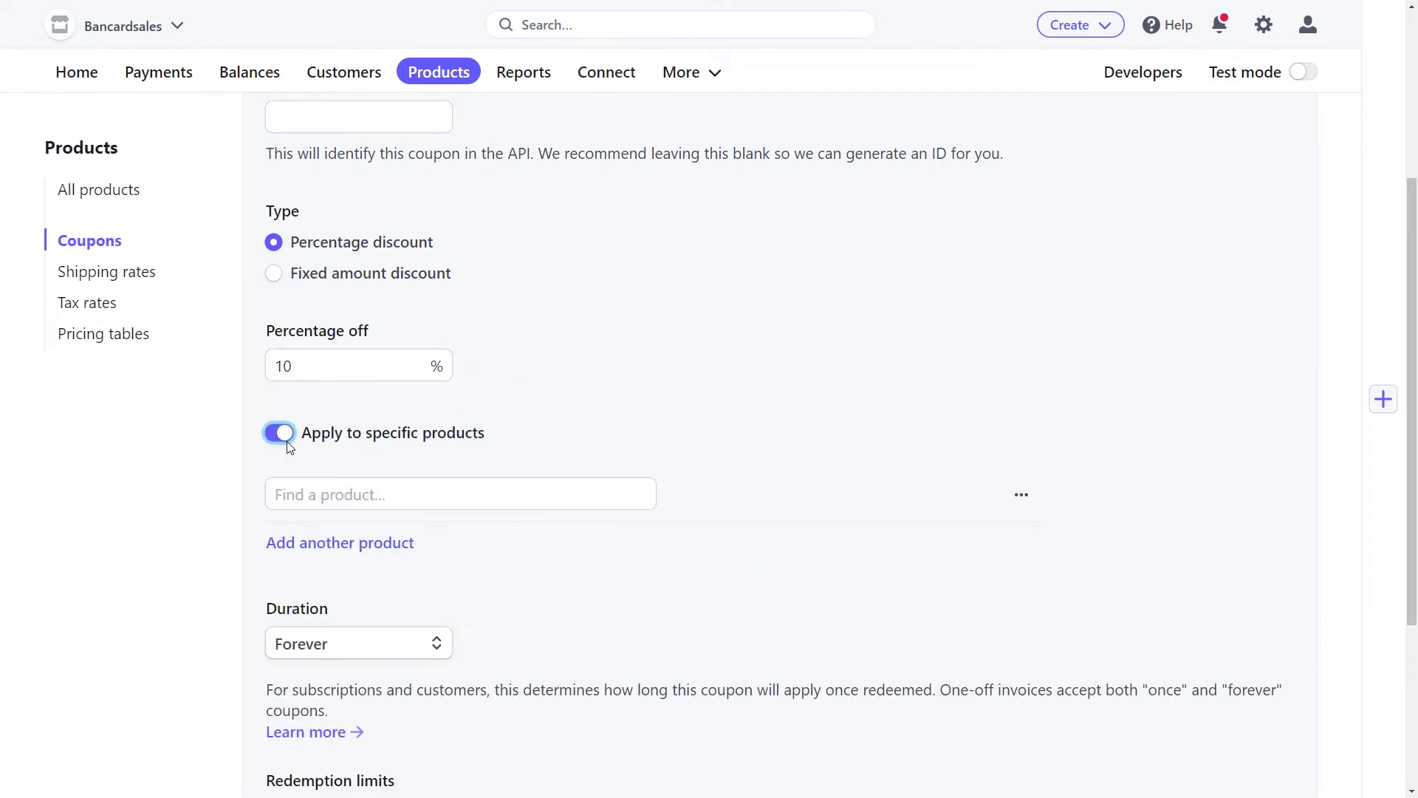
click(304, 494)
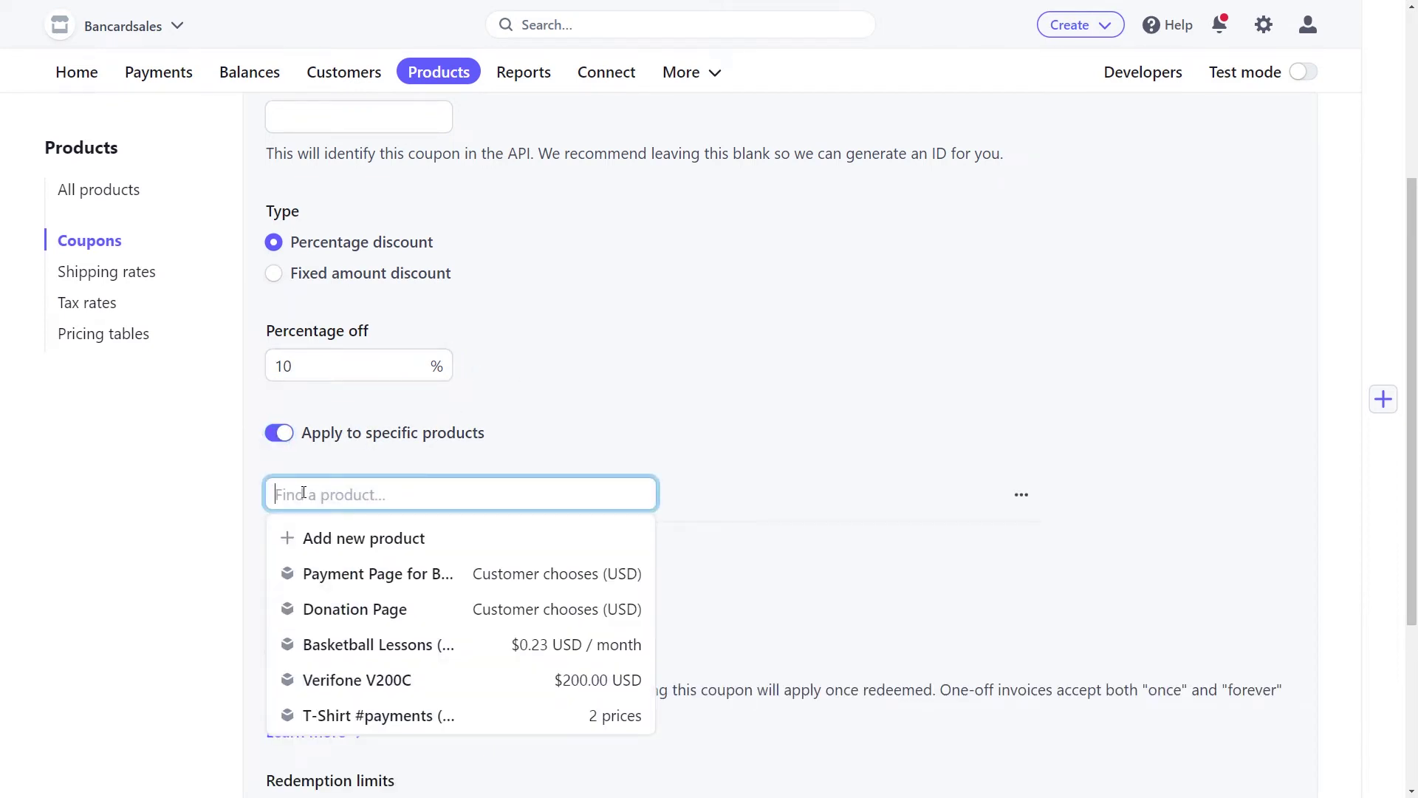
click(285, 442)
scroll(507, 392, down, 3)
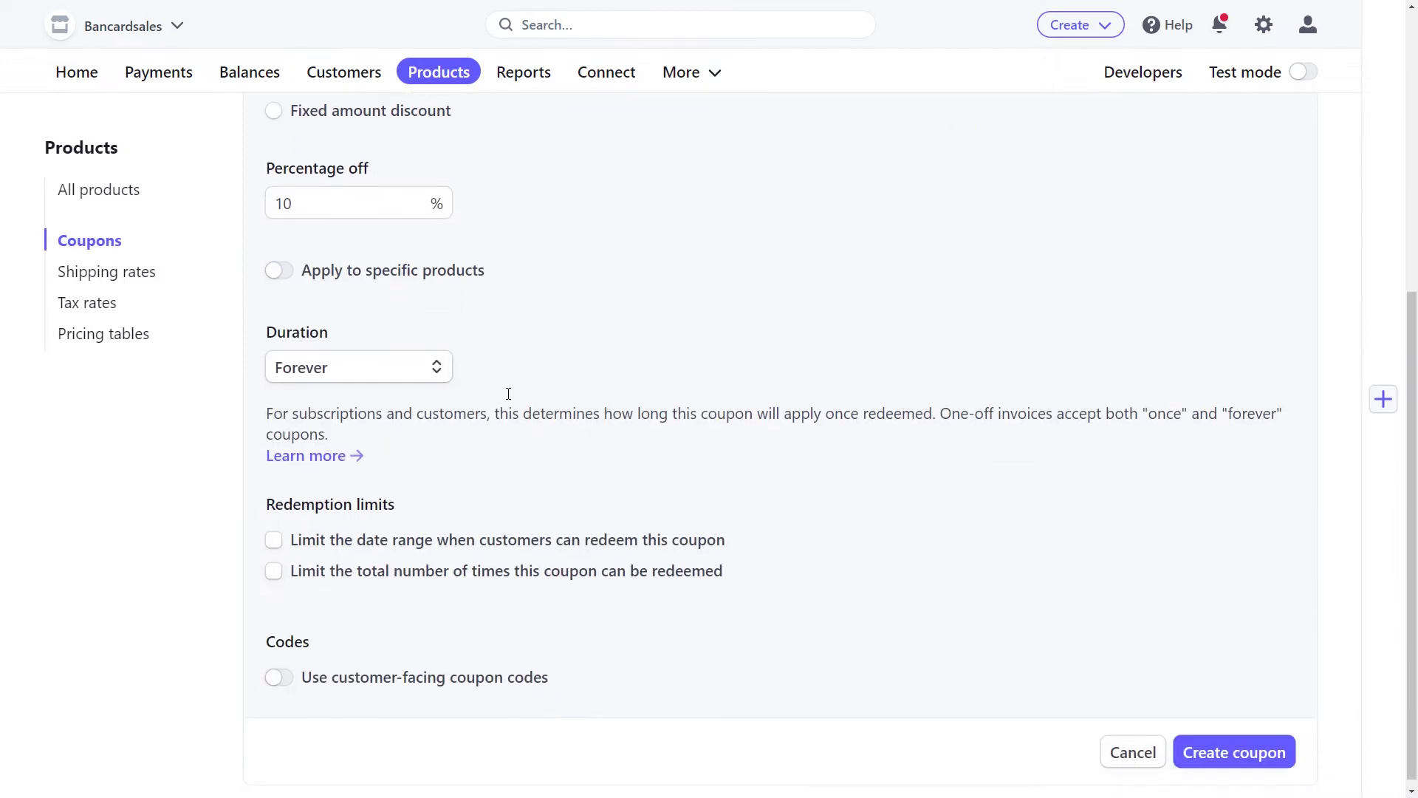
click(422, 361)
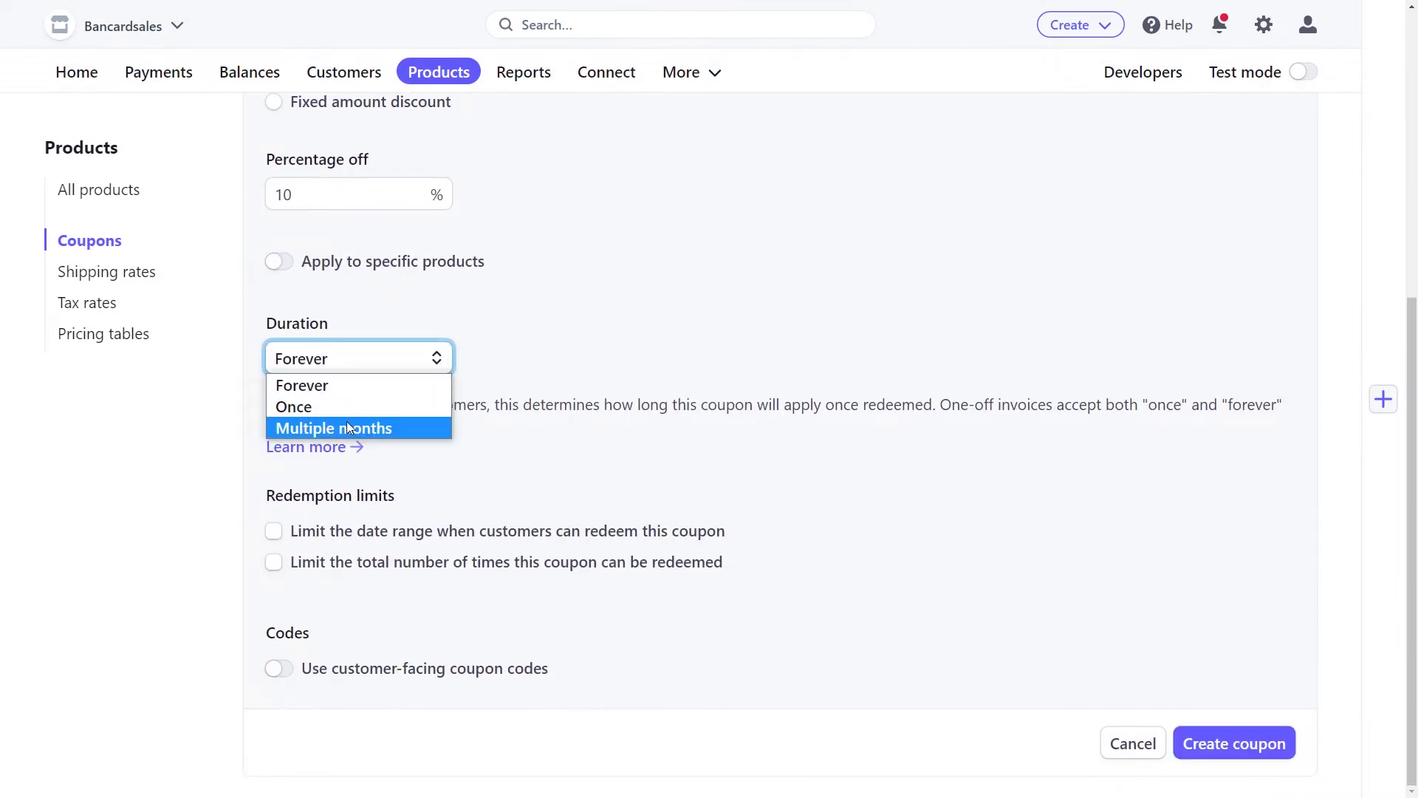
click(388, 361)
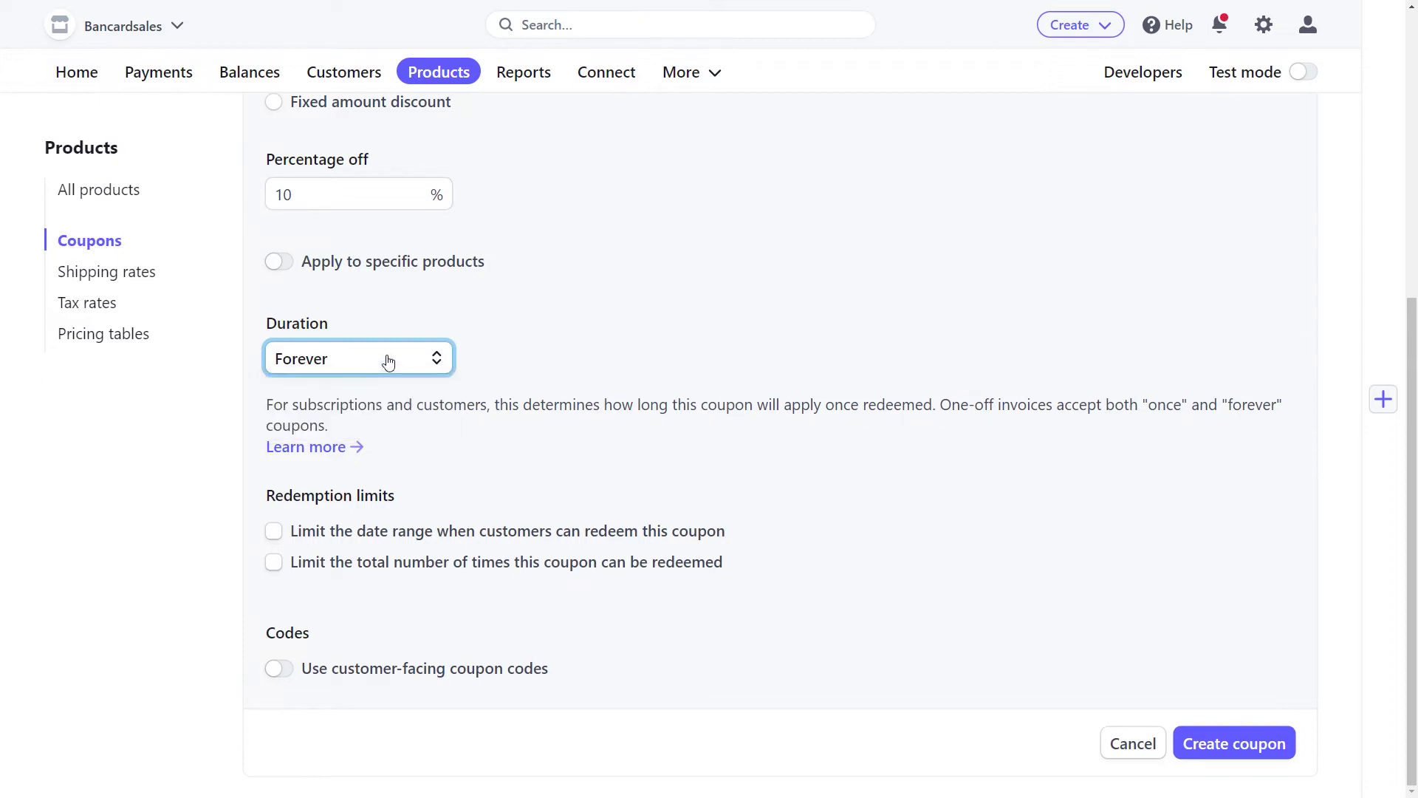
click(541, 355)
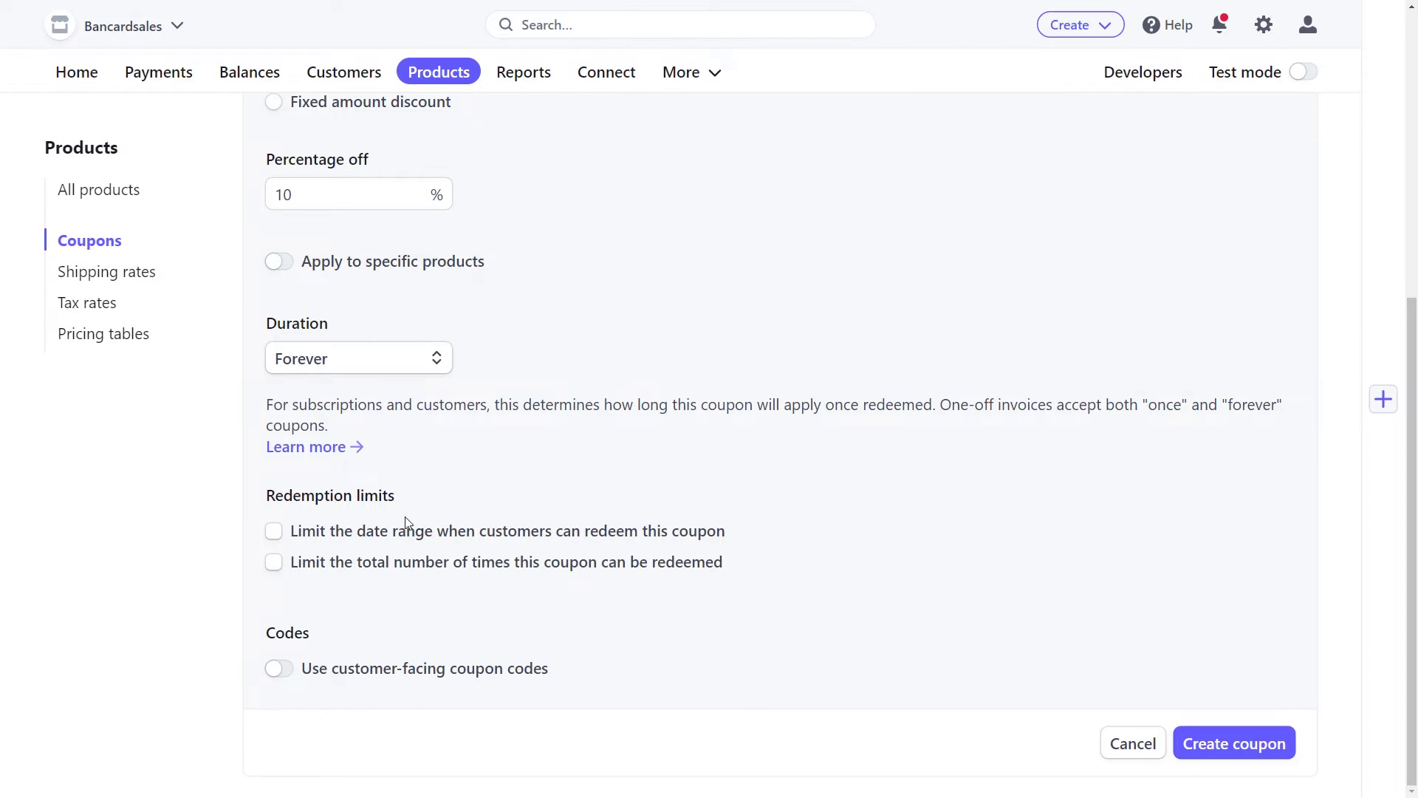
click(390, 536)
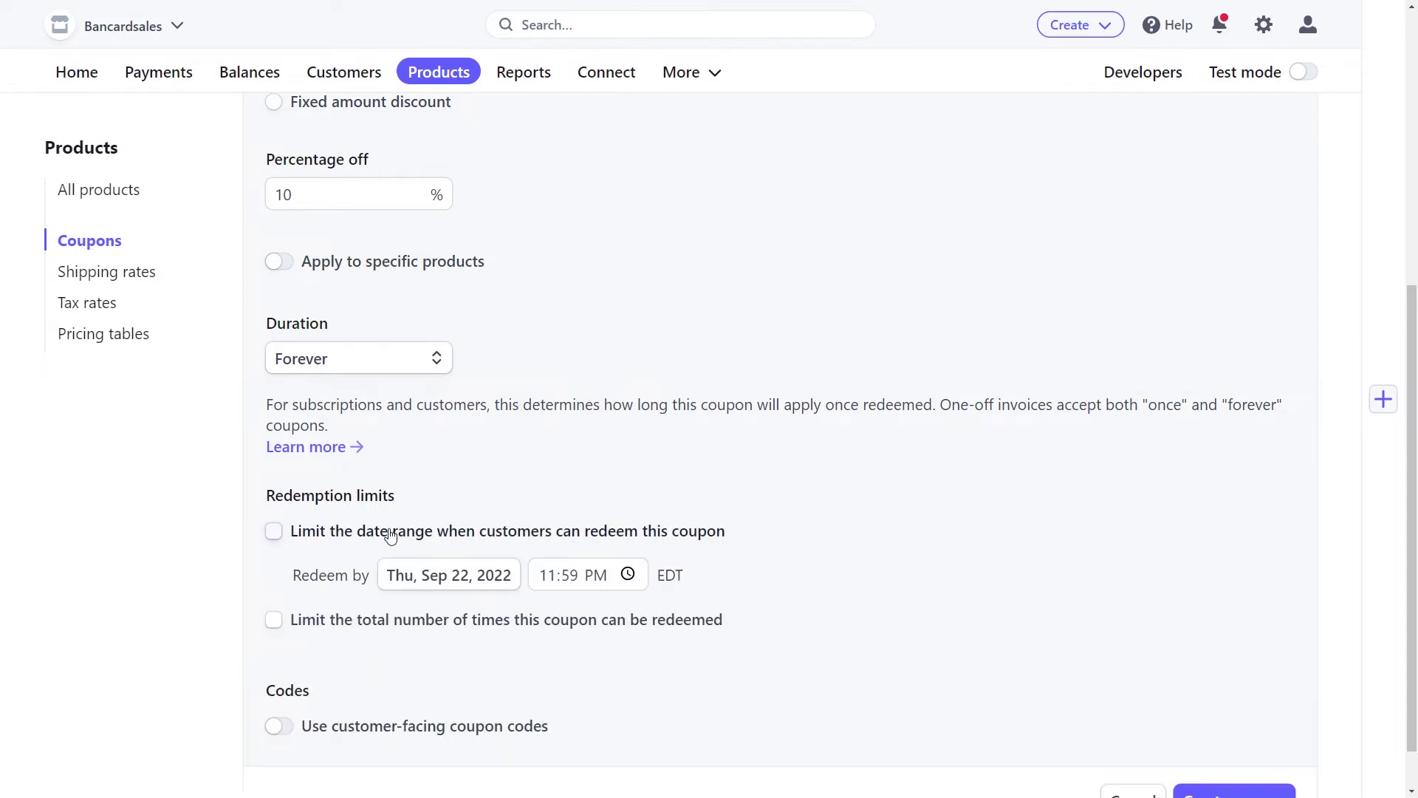
click(389, 533)
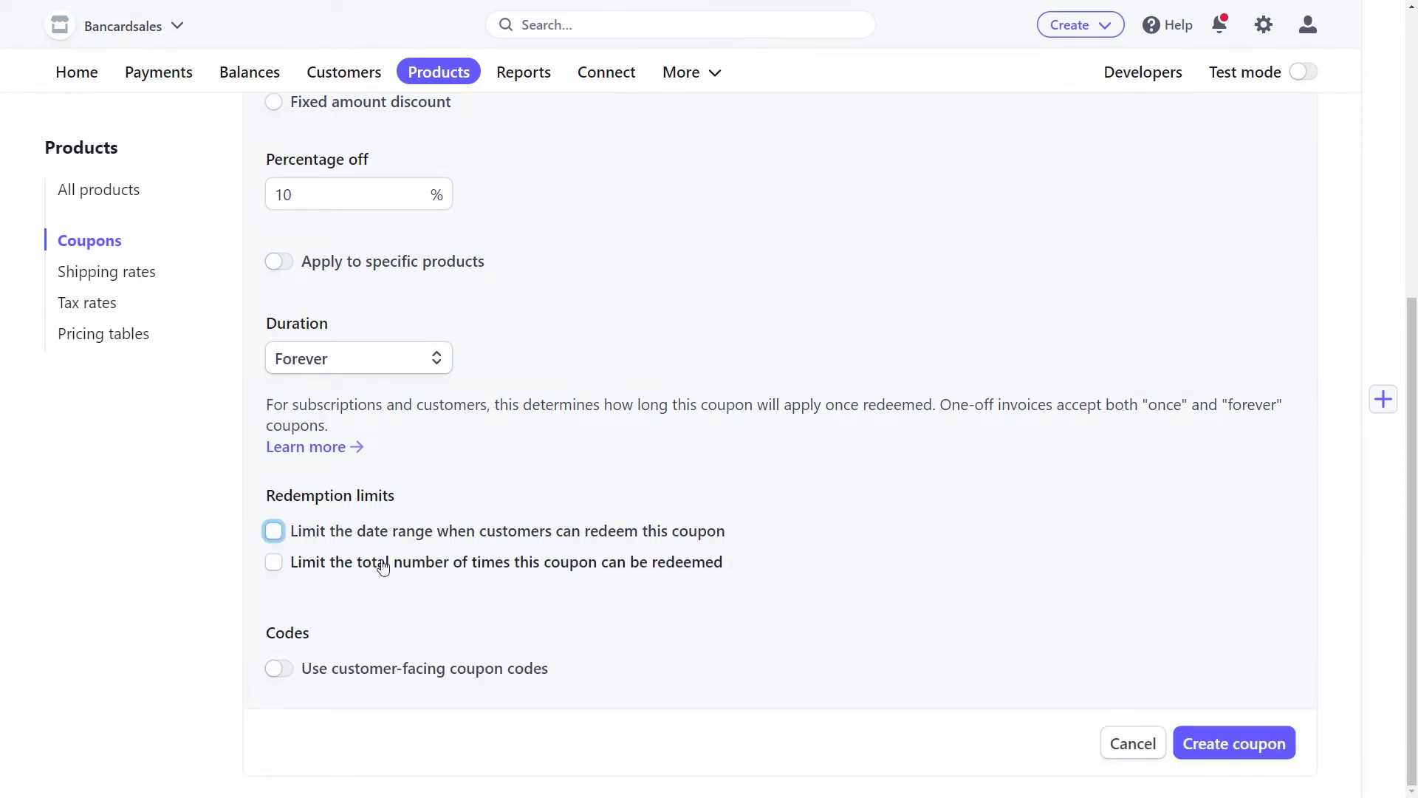
click(382, 565)
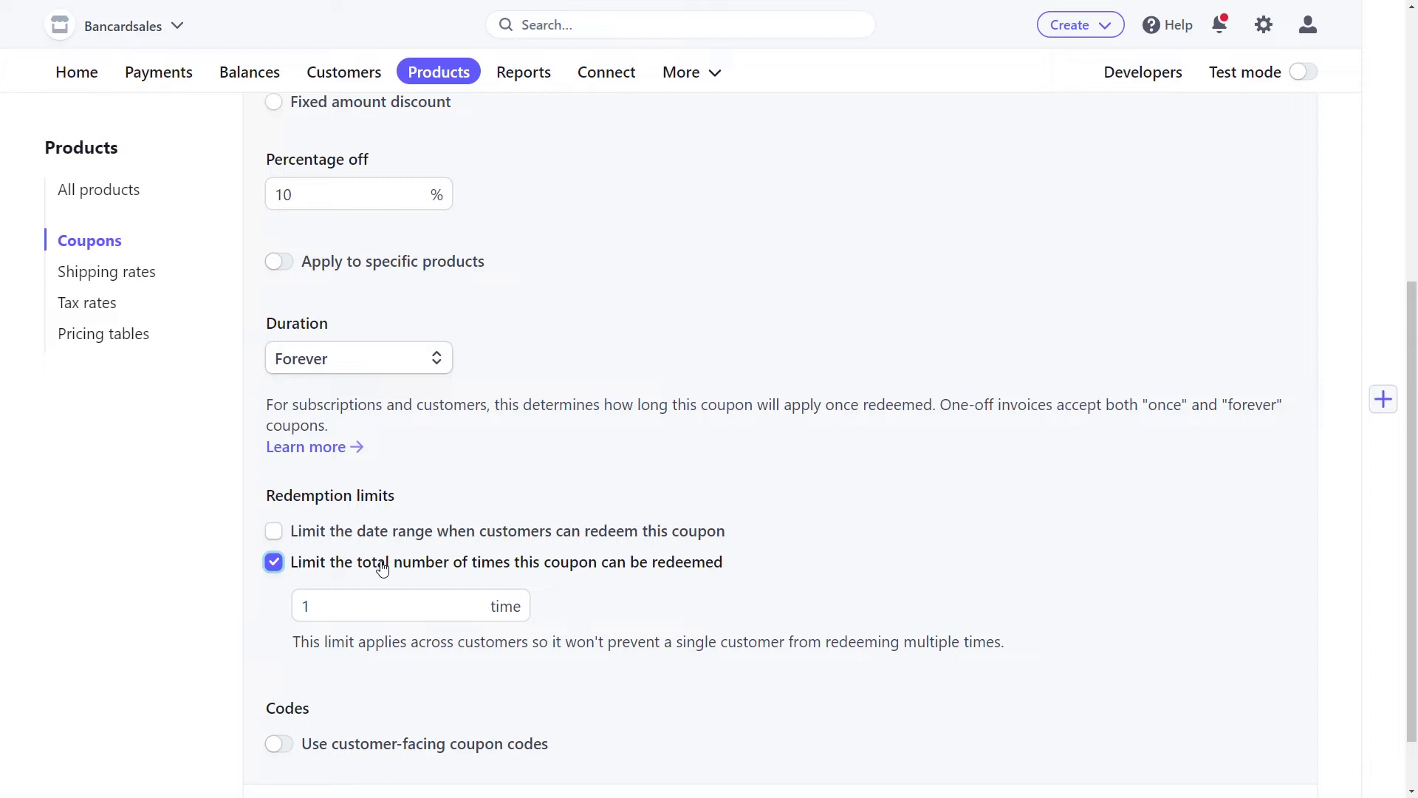
click(382, 567)
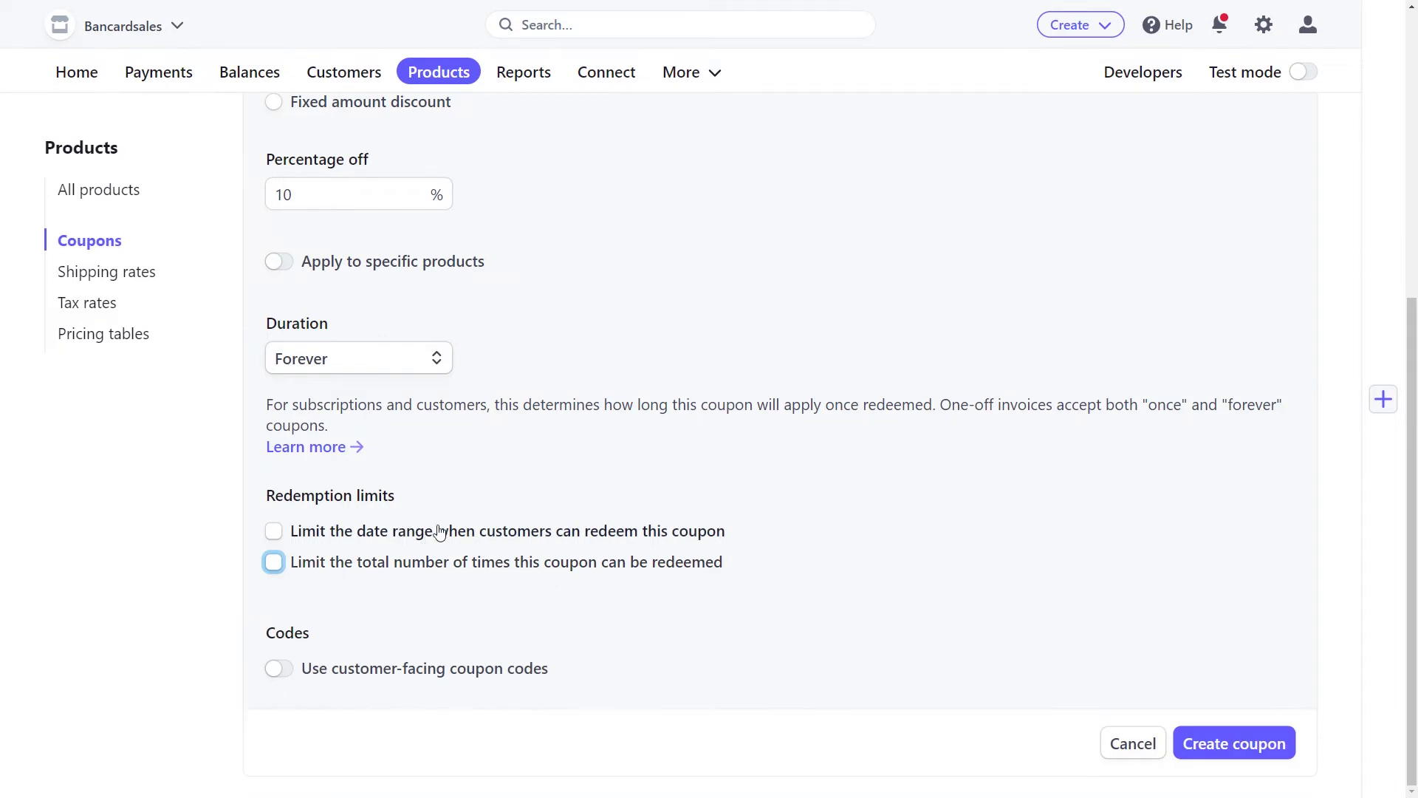
- Turn on customer-facing coupon codes and enter the code Youtube27
click(280, 669)
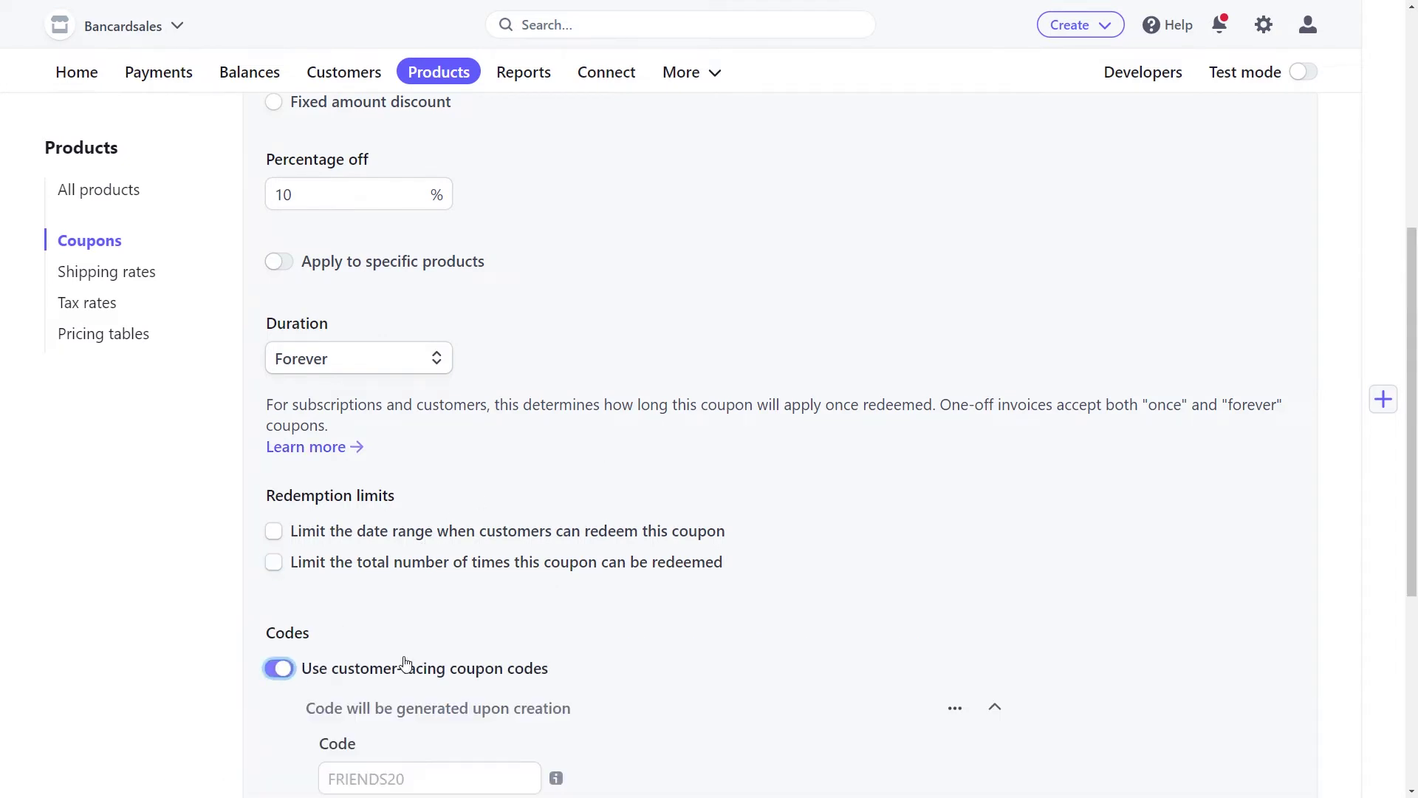
scroll(405, 661, down, 5)
click(395, 411)
text(You)
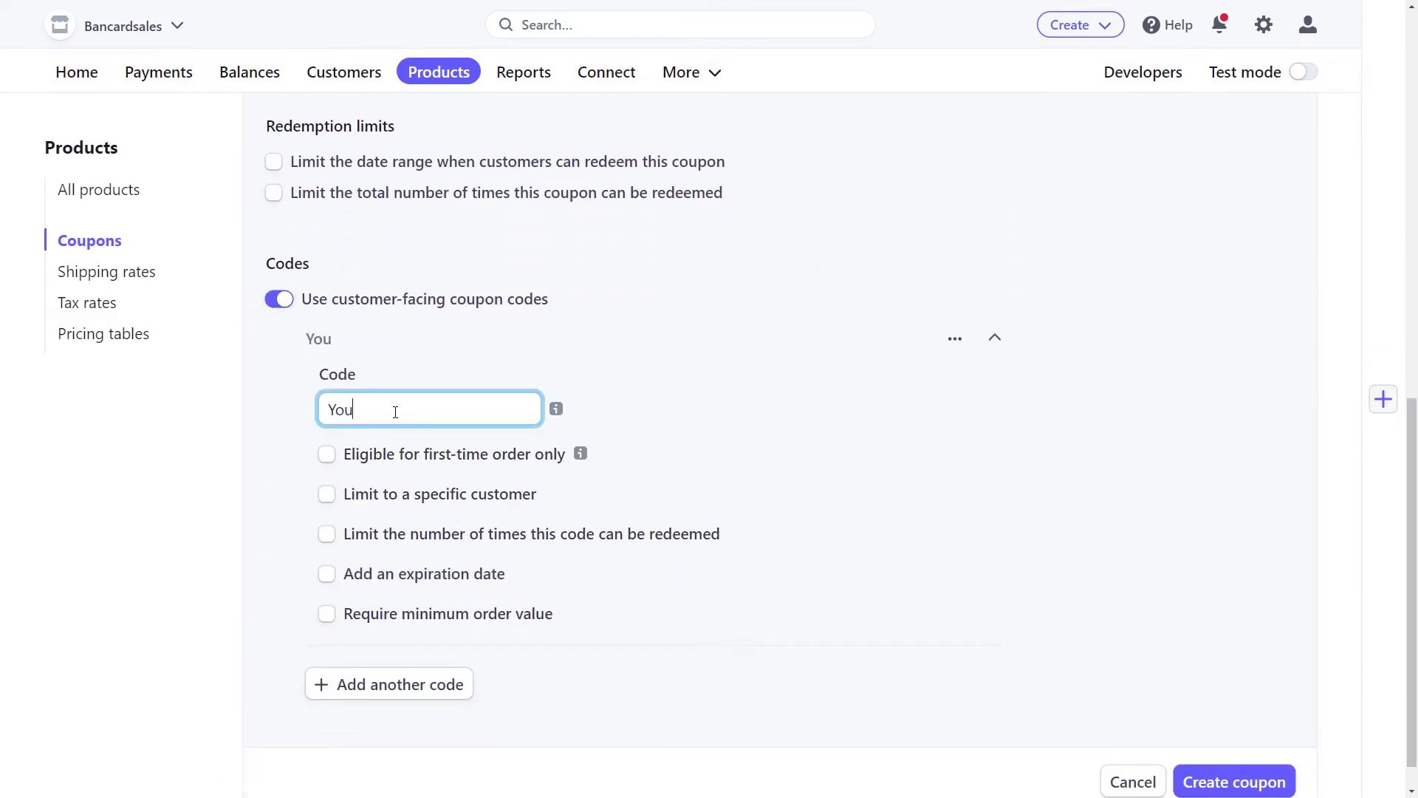
text(tube27)
click(666, 415)
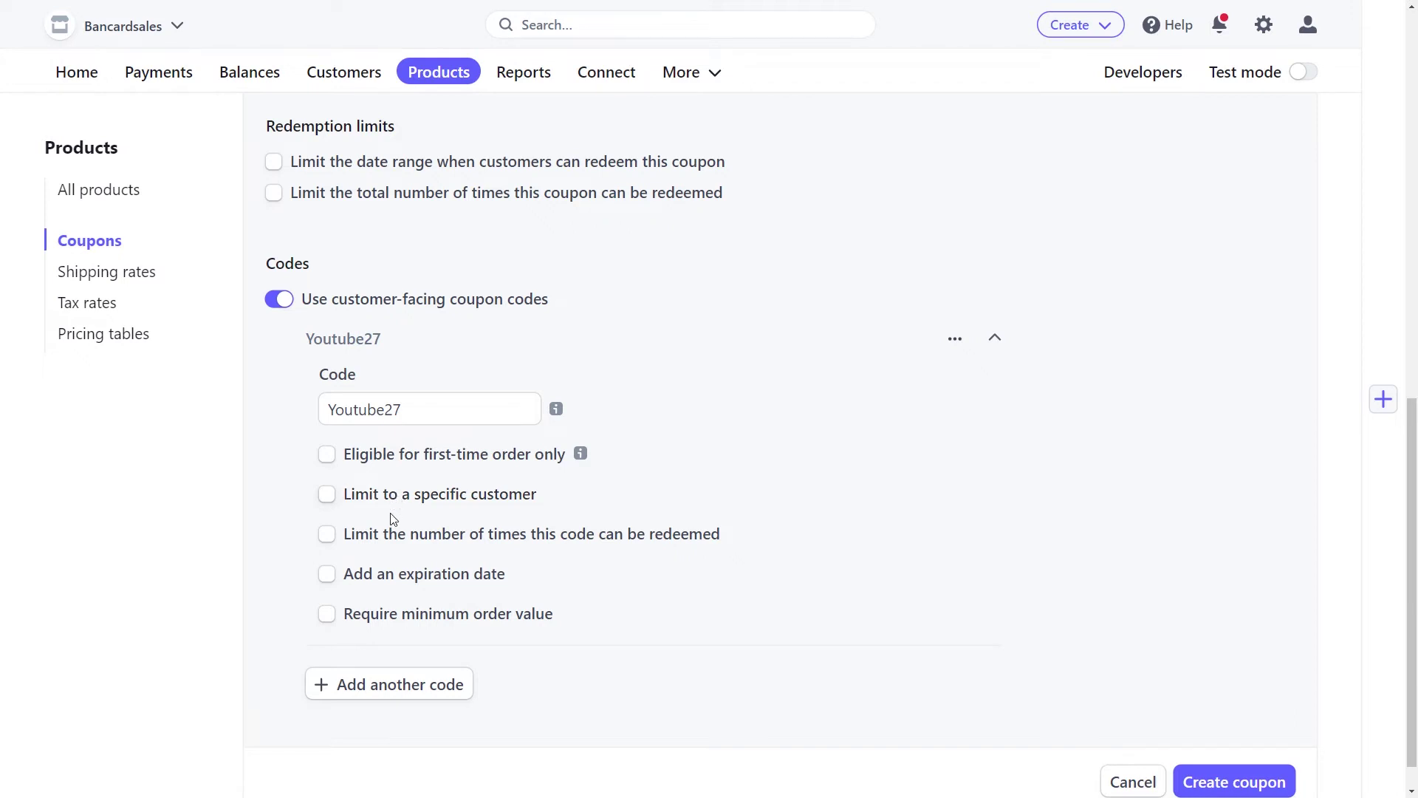
- Try the minimum order value and specific-customer restrictions, then leave the code unrestricted
click(367, 623)
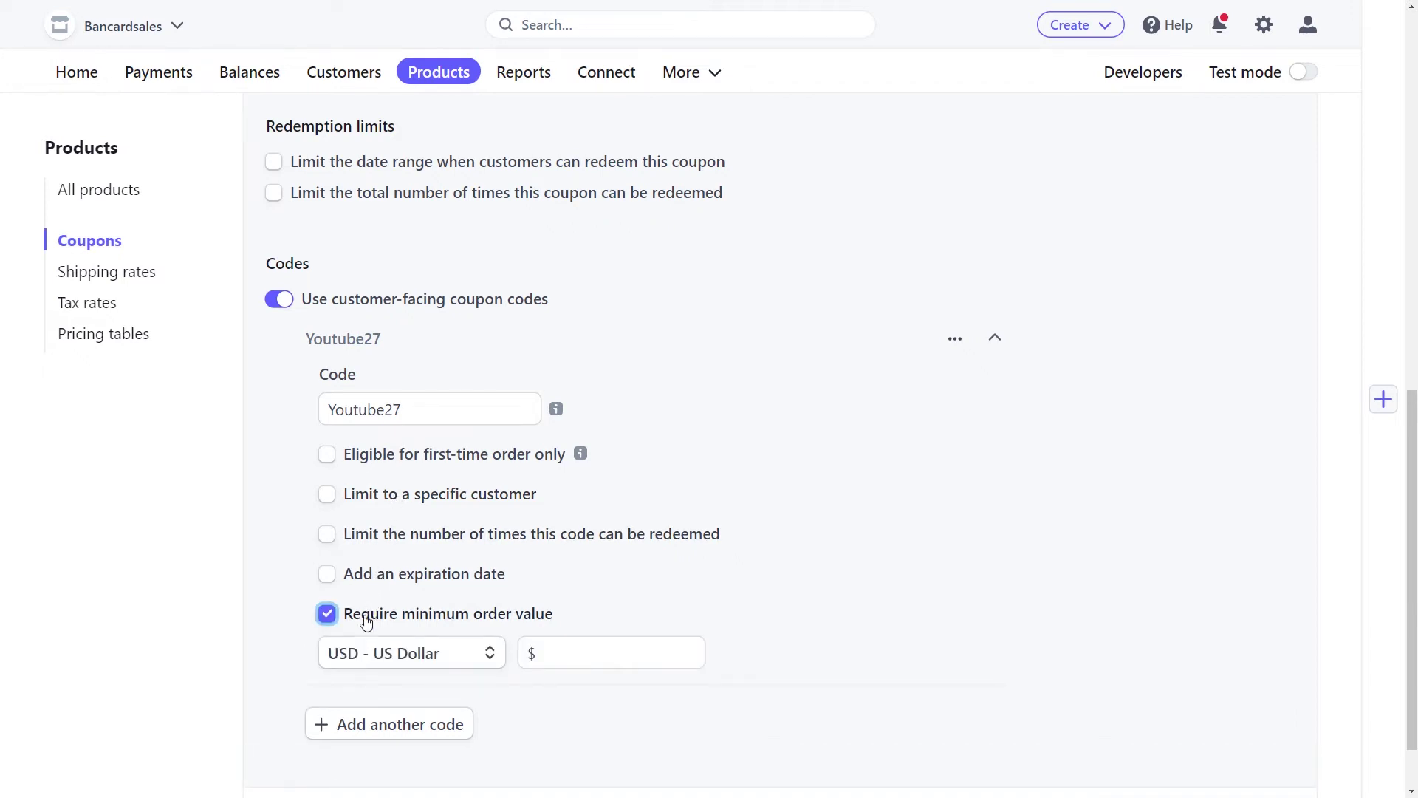
click(368, 618)
click(370, 499)
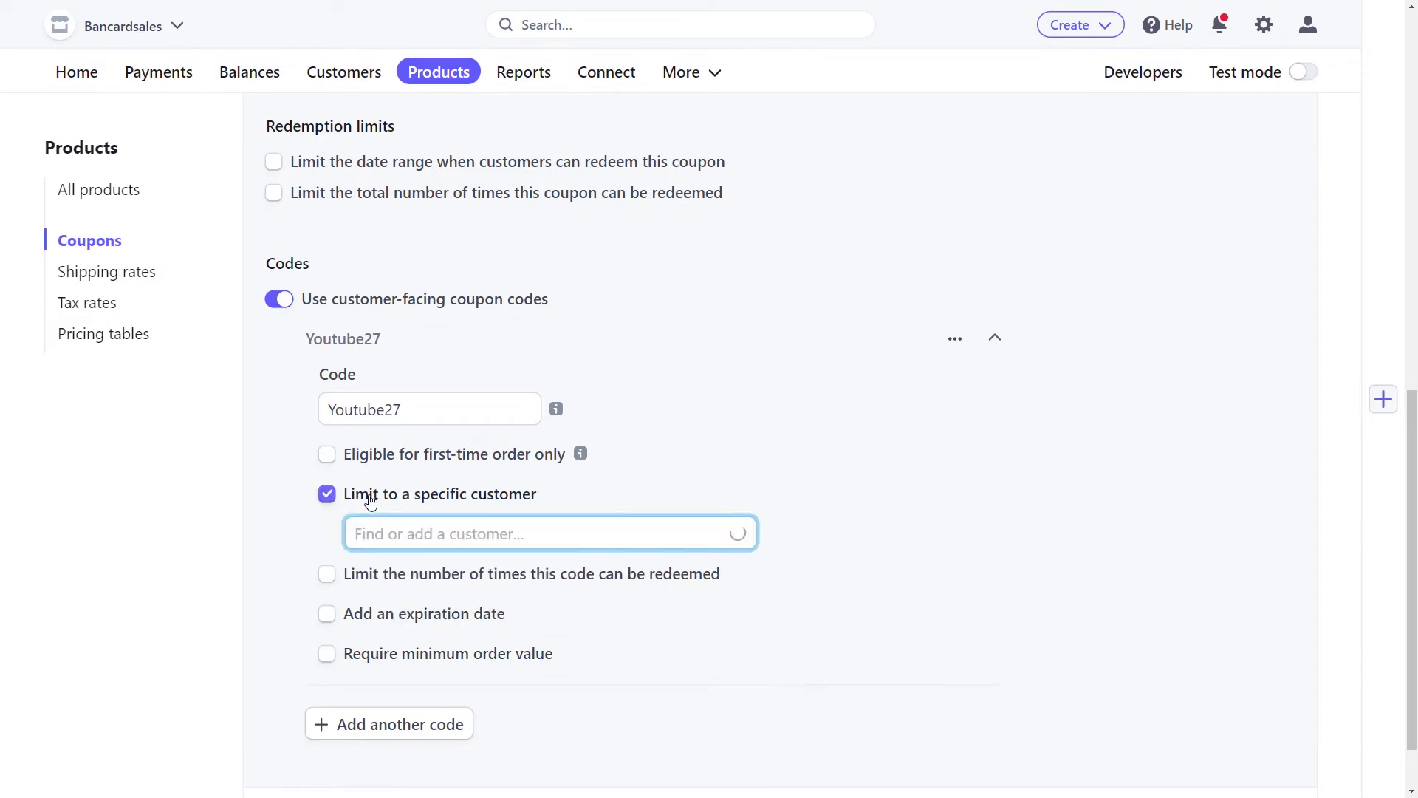
click(370, 500)
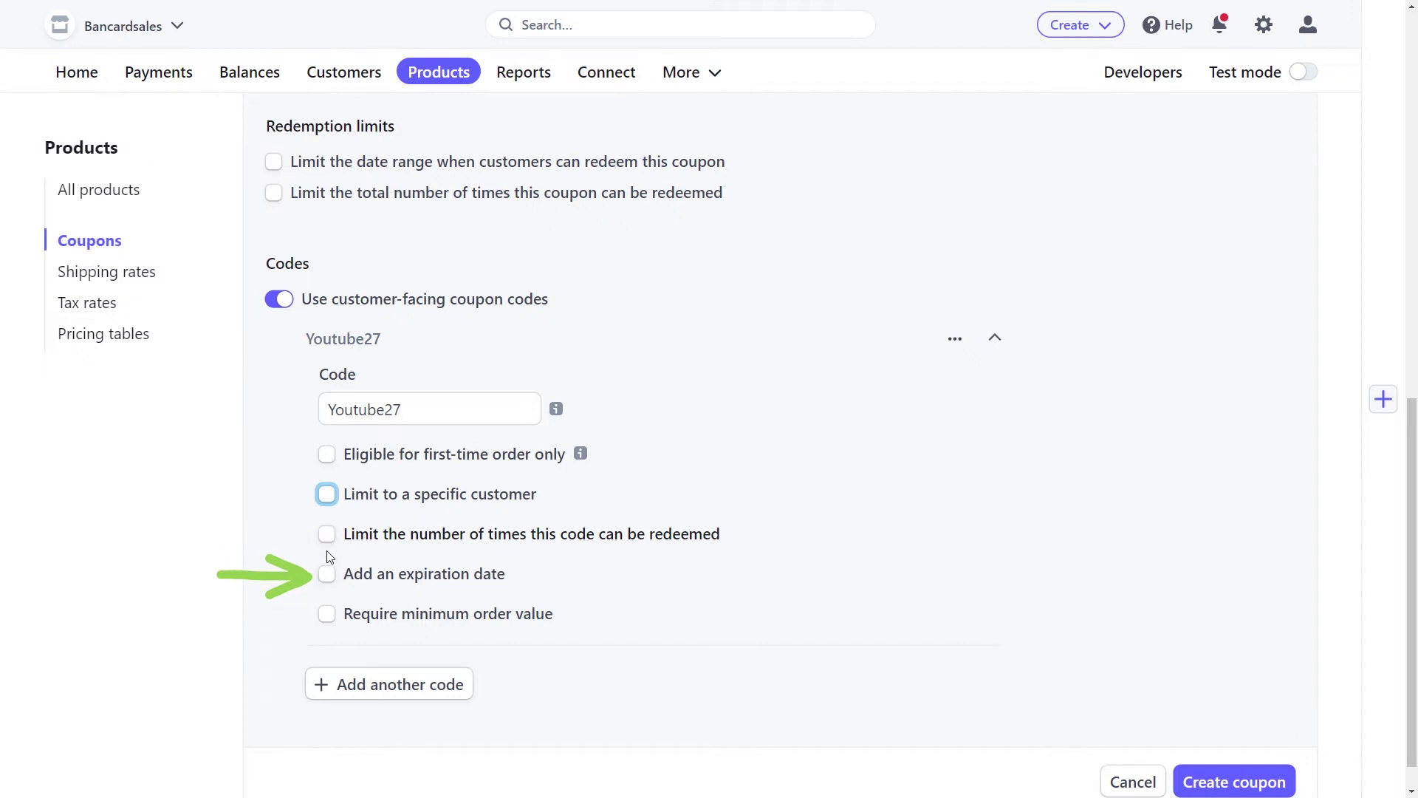
click(330, 623)
click(332, 623)
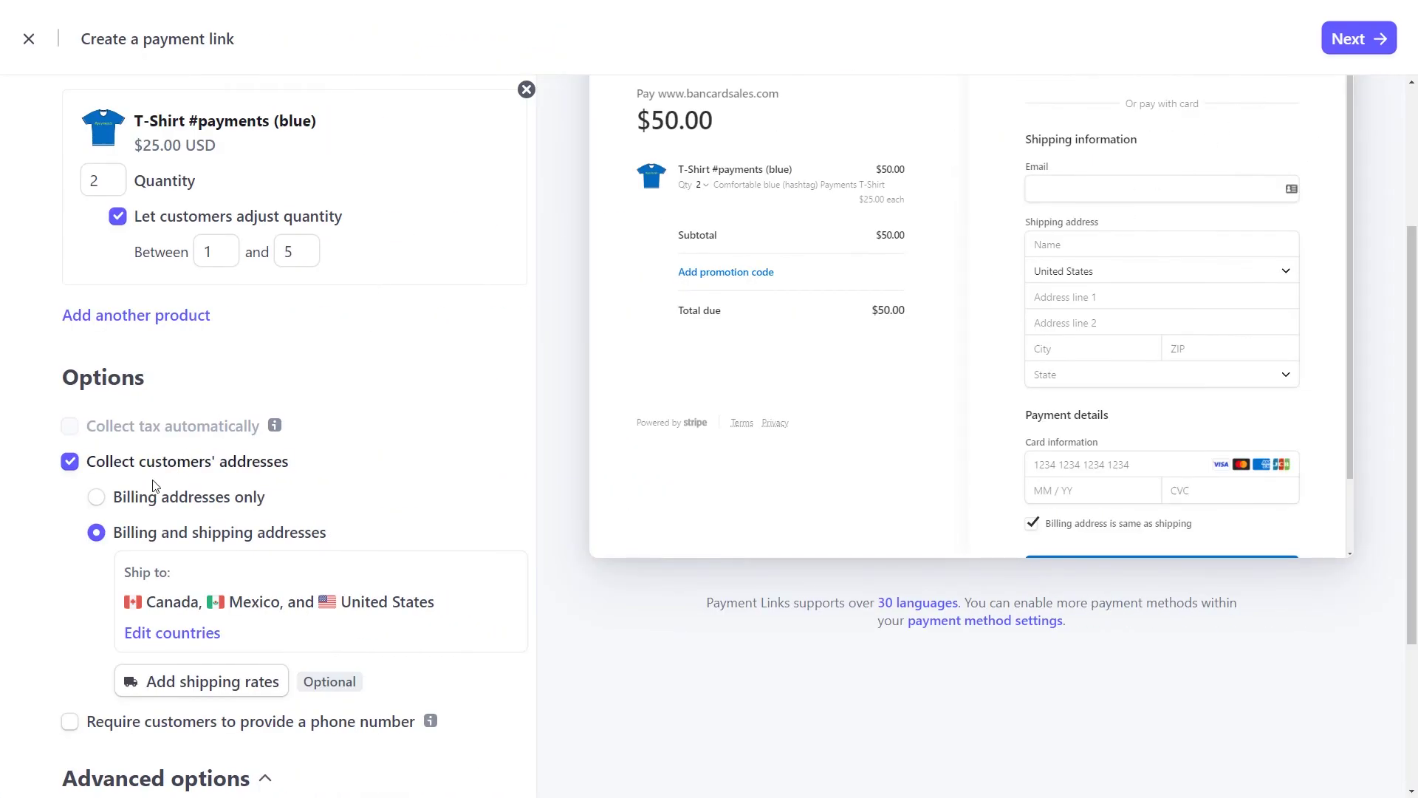
- Collect billing addresses only from customers
click(122, 499)
scroll(381, 481, up, 1)
scroll(381, 483, up, 3)
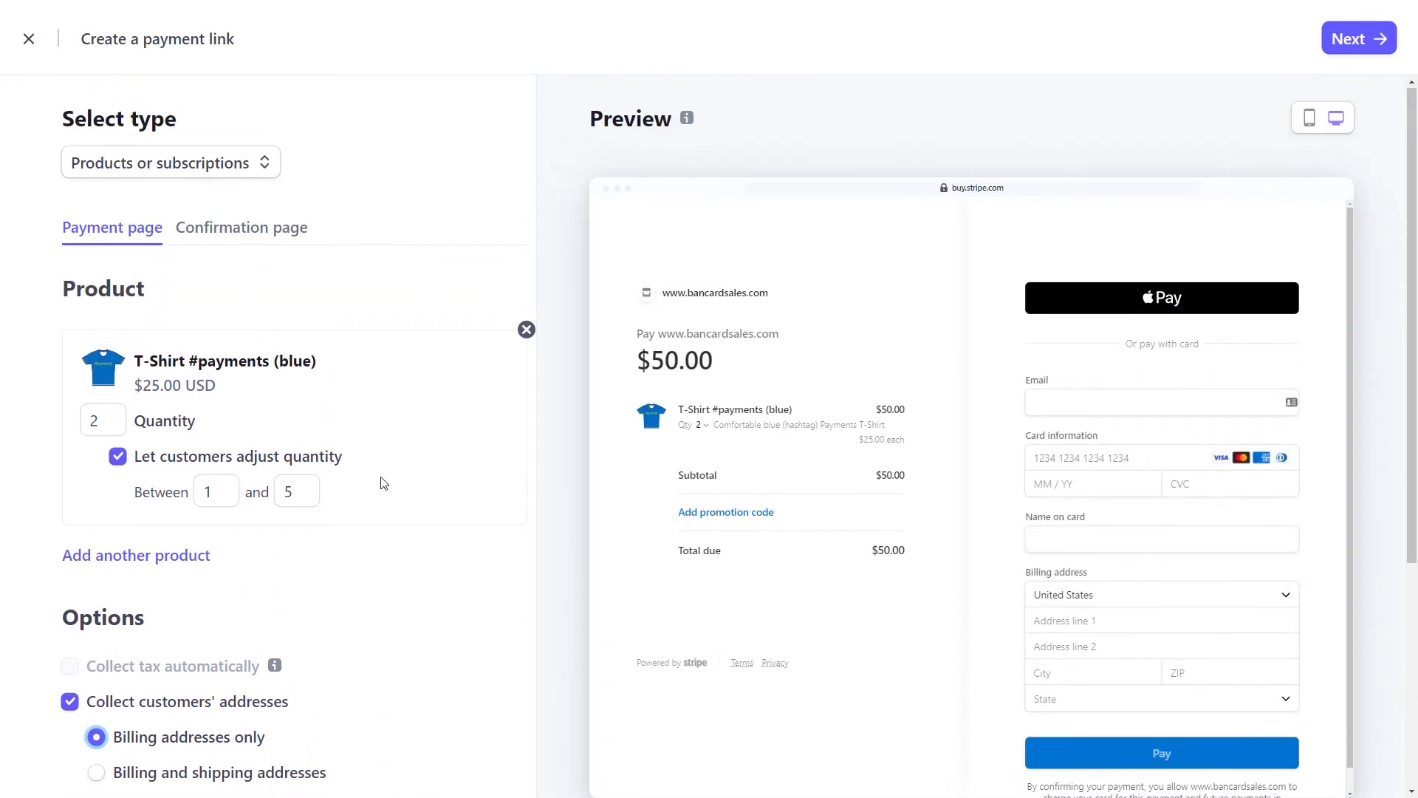
- Try a custom message and a bancardsales.com/thankyou redirect, then keep the standard confirmation page
click(247, 236)
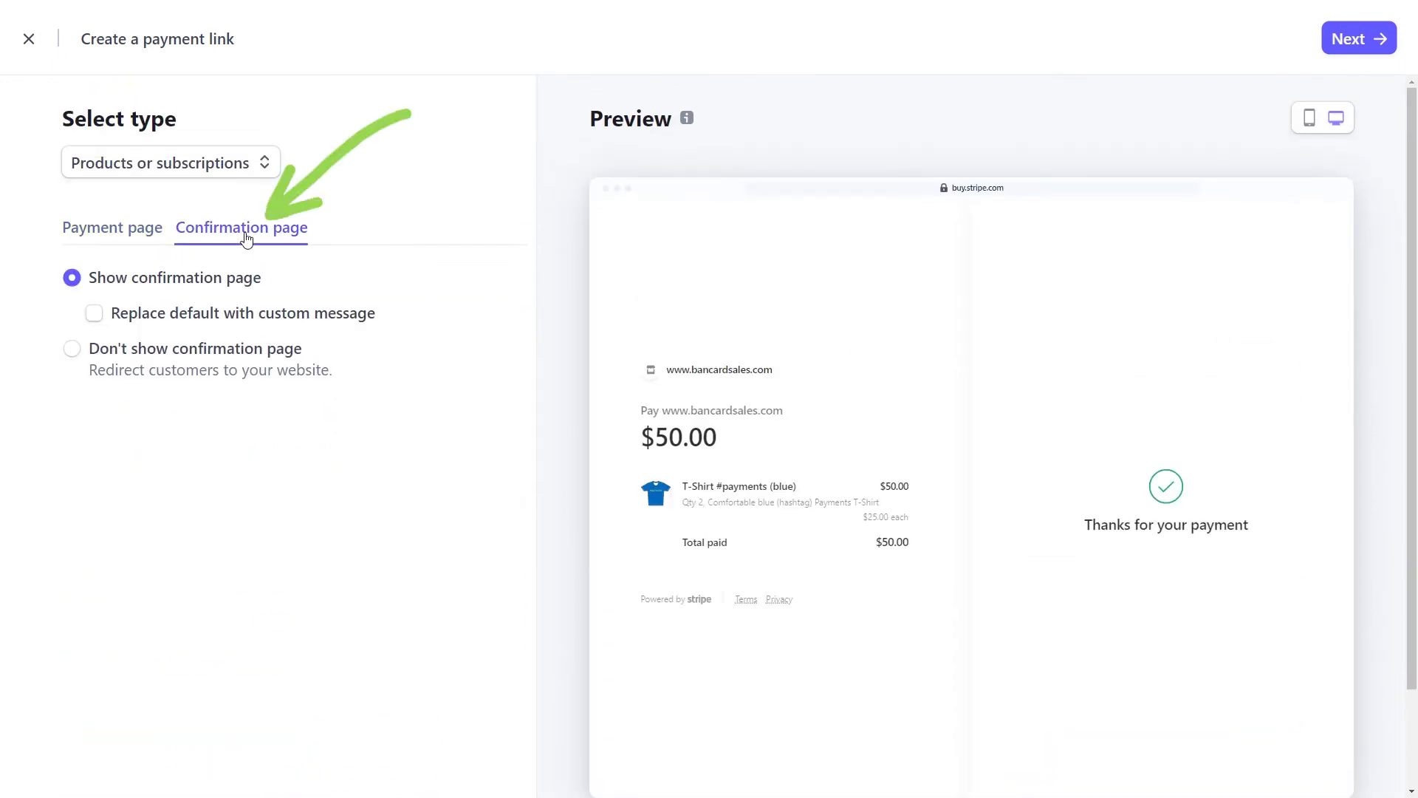
click(154, 314)
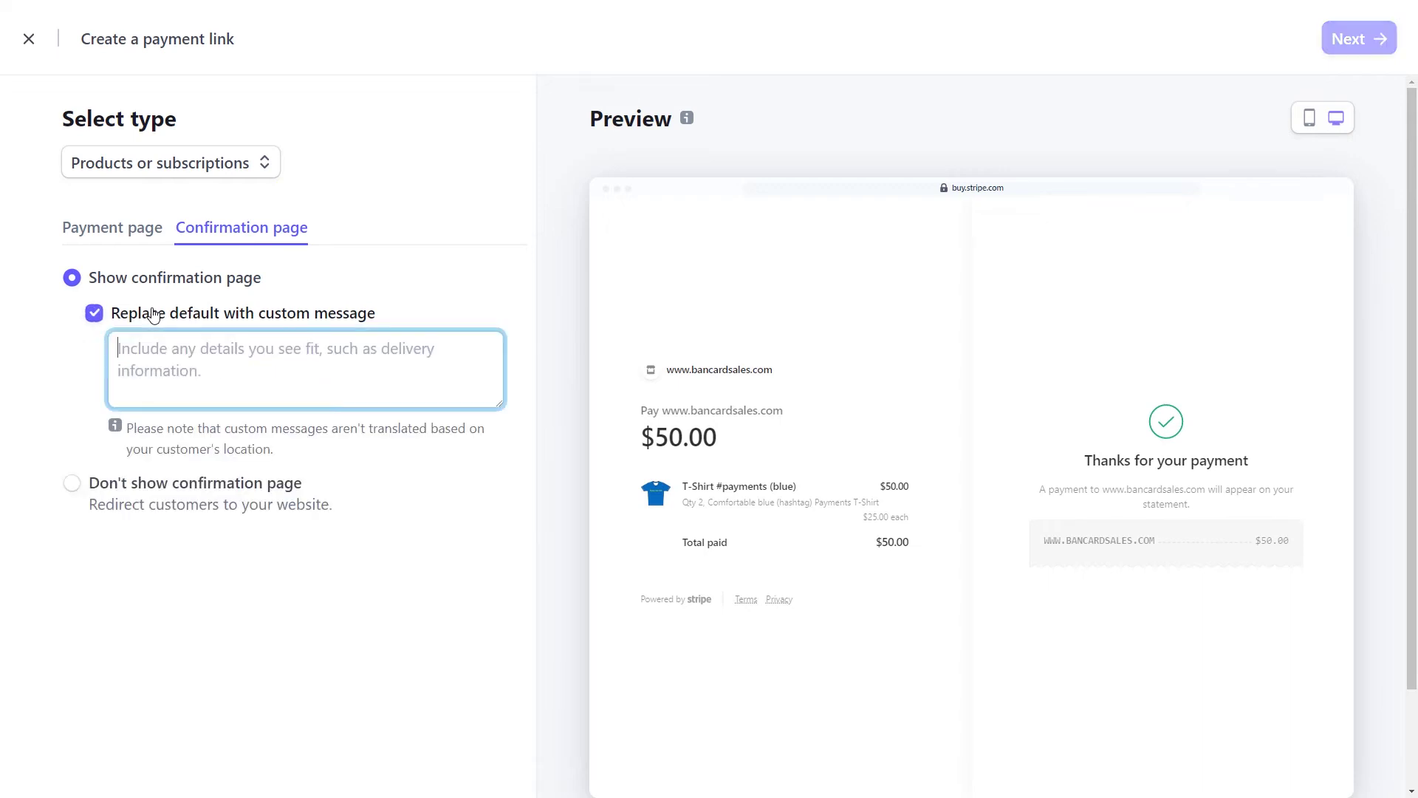
text(type a )
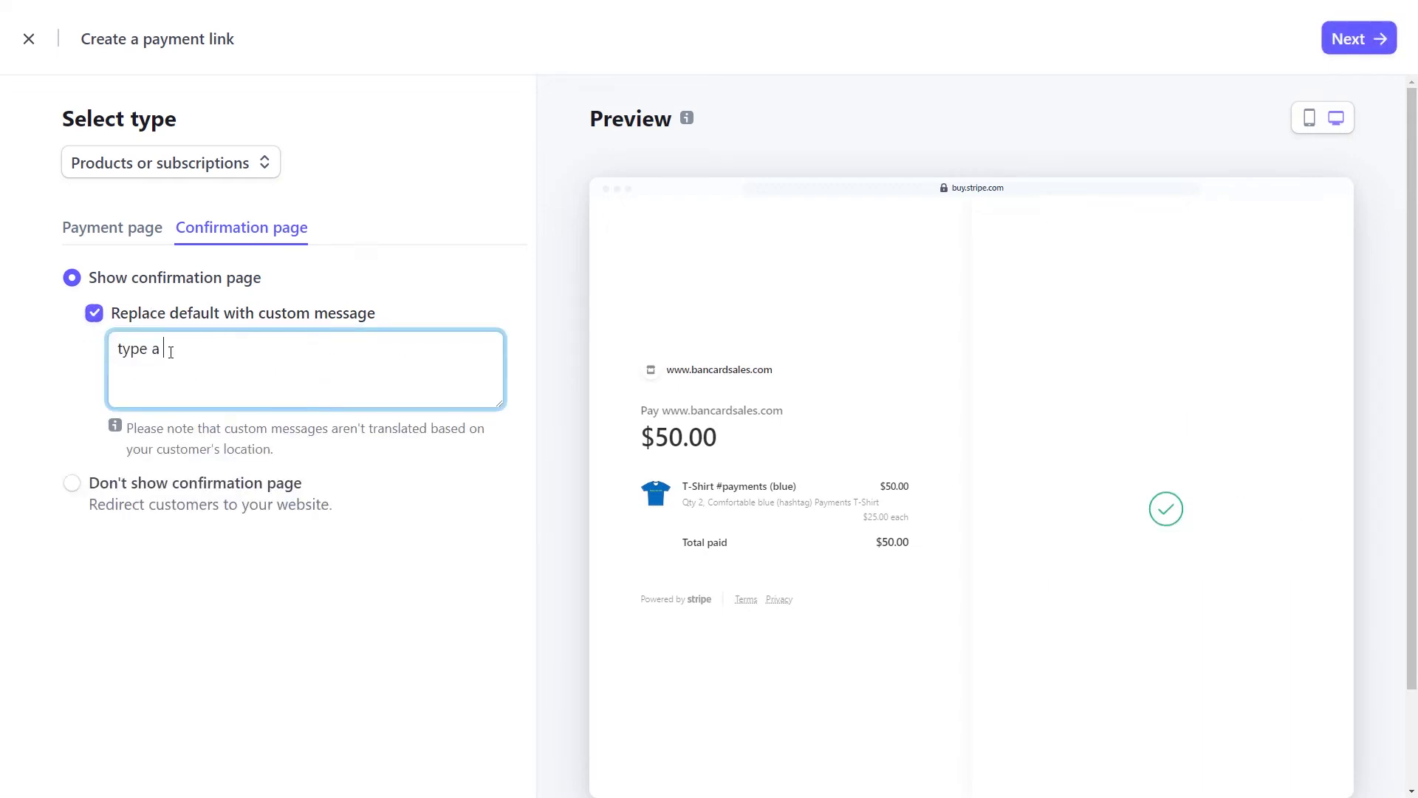
text(message here)
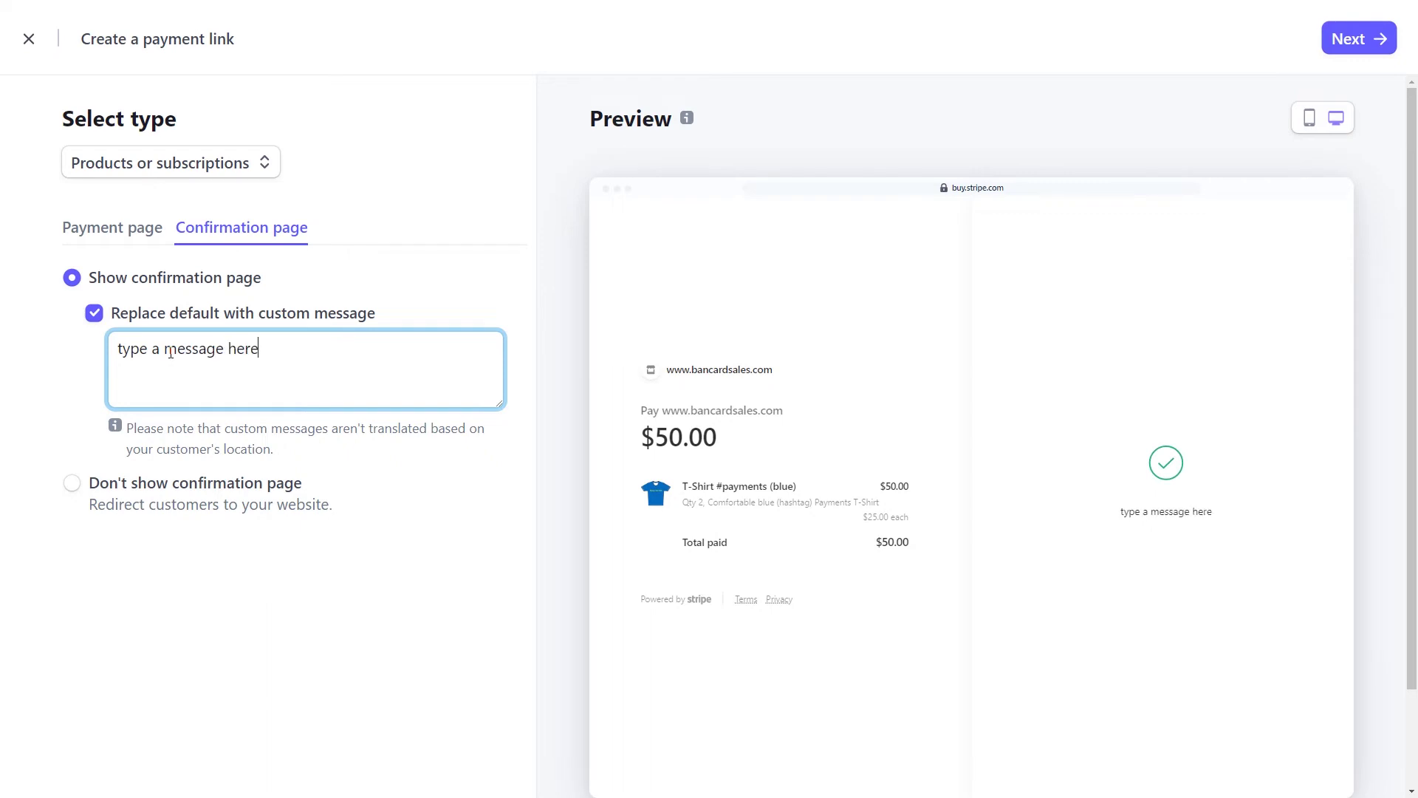
click(110, 486)
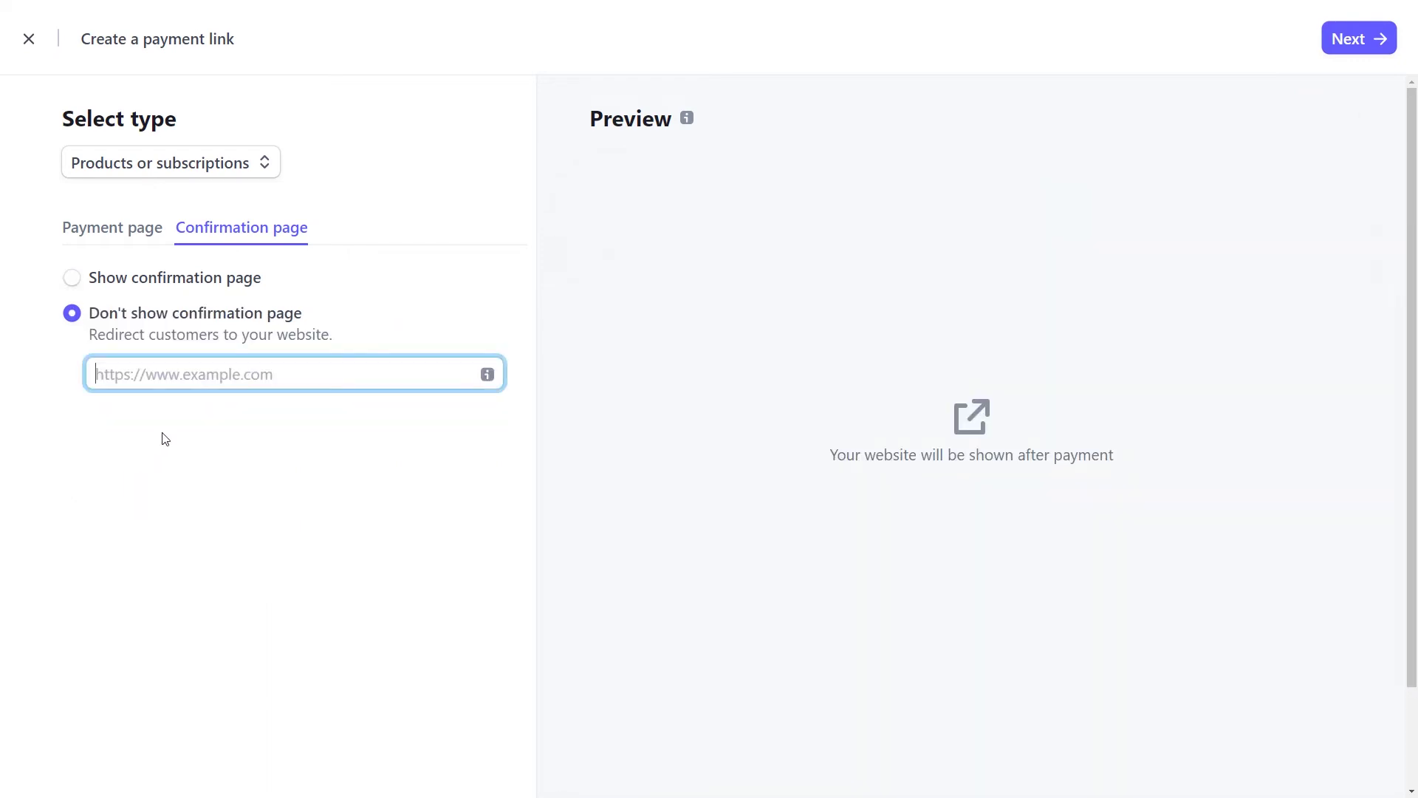
text(bancards)
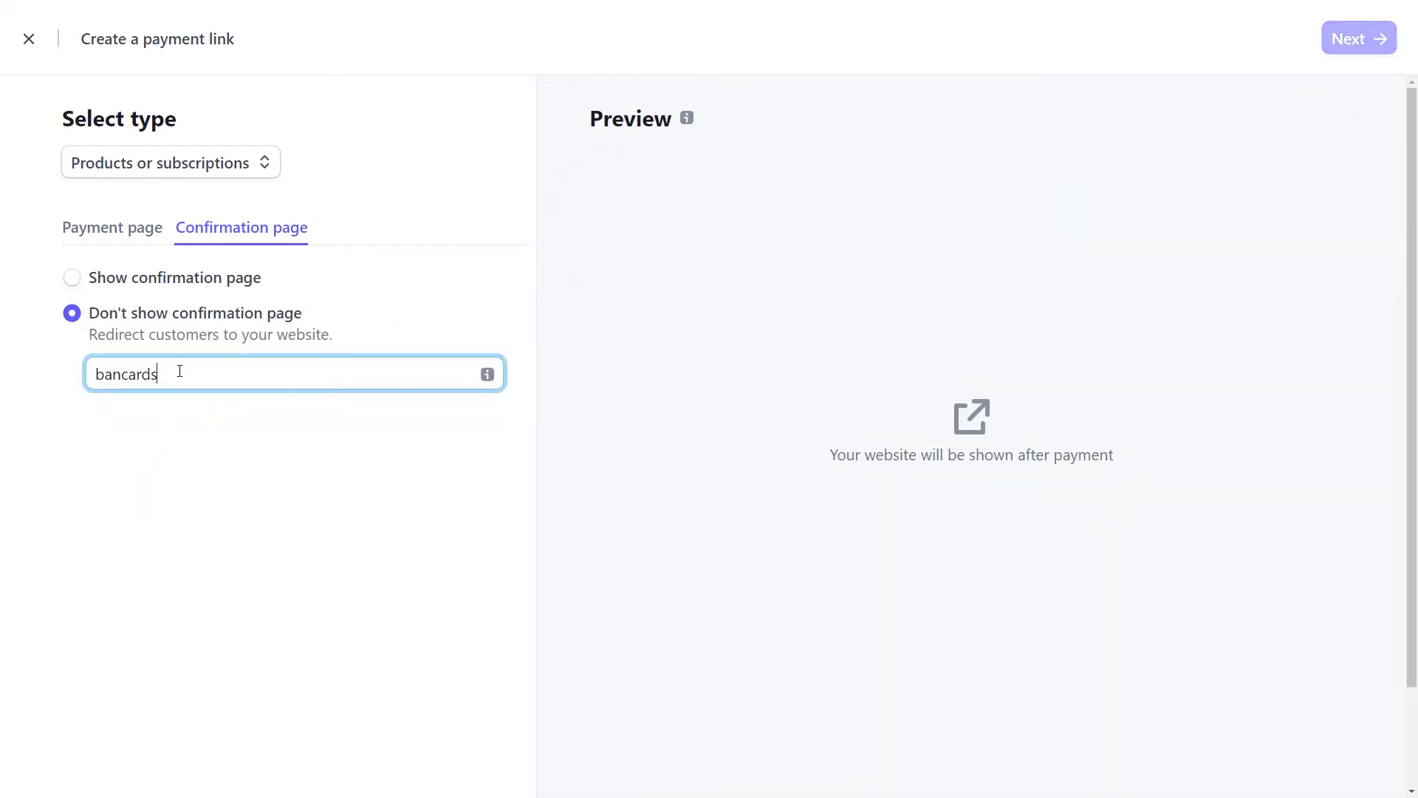
text(ales.com/thankyou)
click(111, 284)
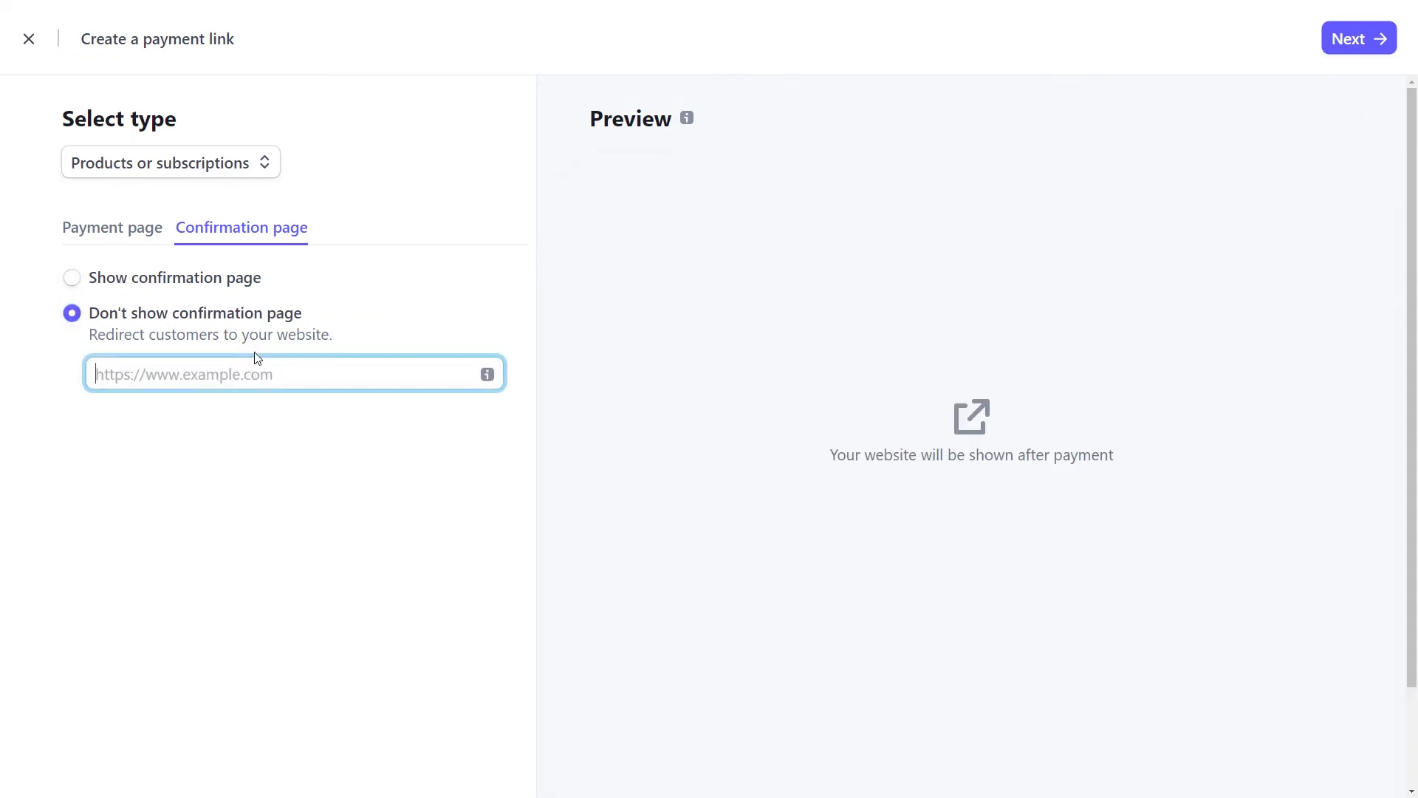
click(178, 280)
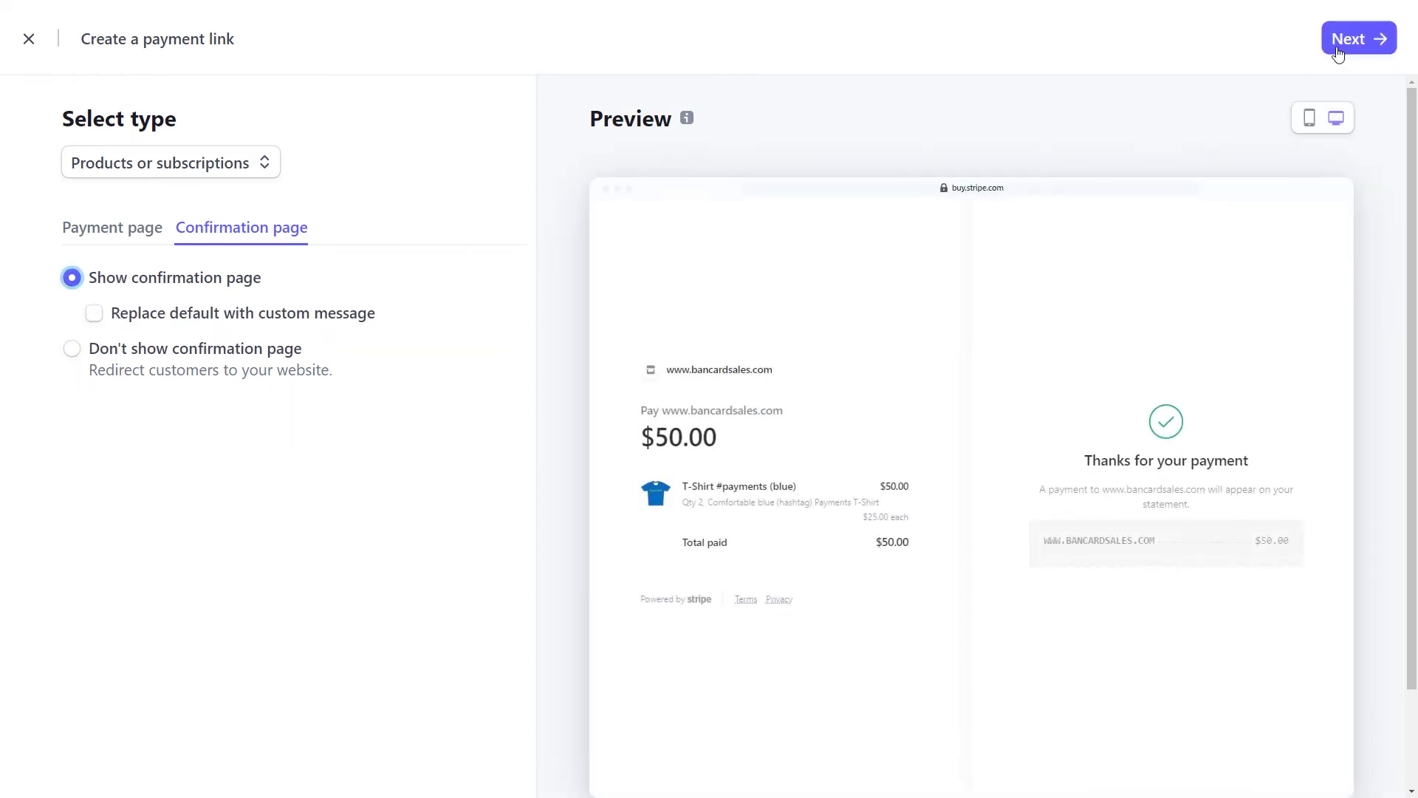
- On the After payment step, stop splitting the payment with a connected account and create the link
click(1356, 42)
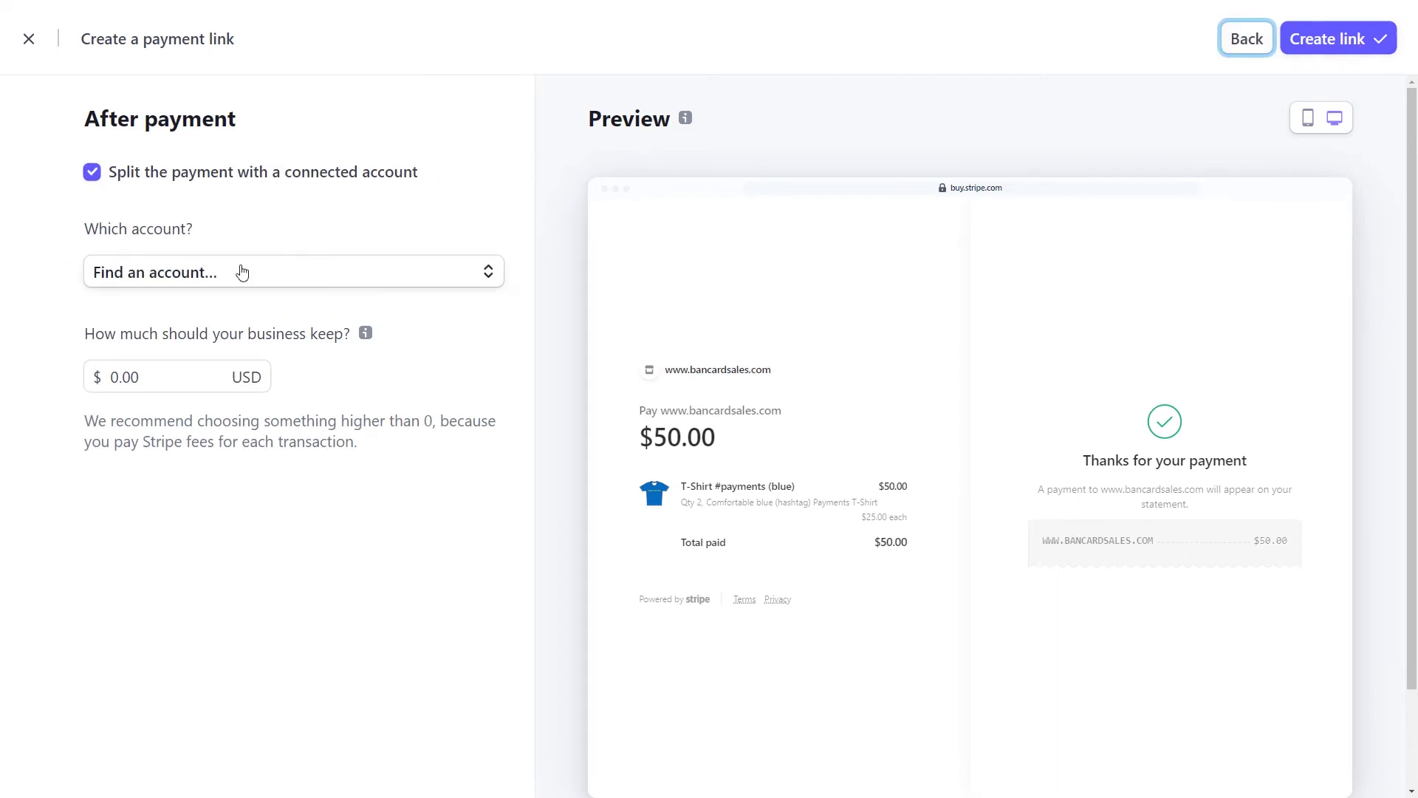
click(123, 178)
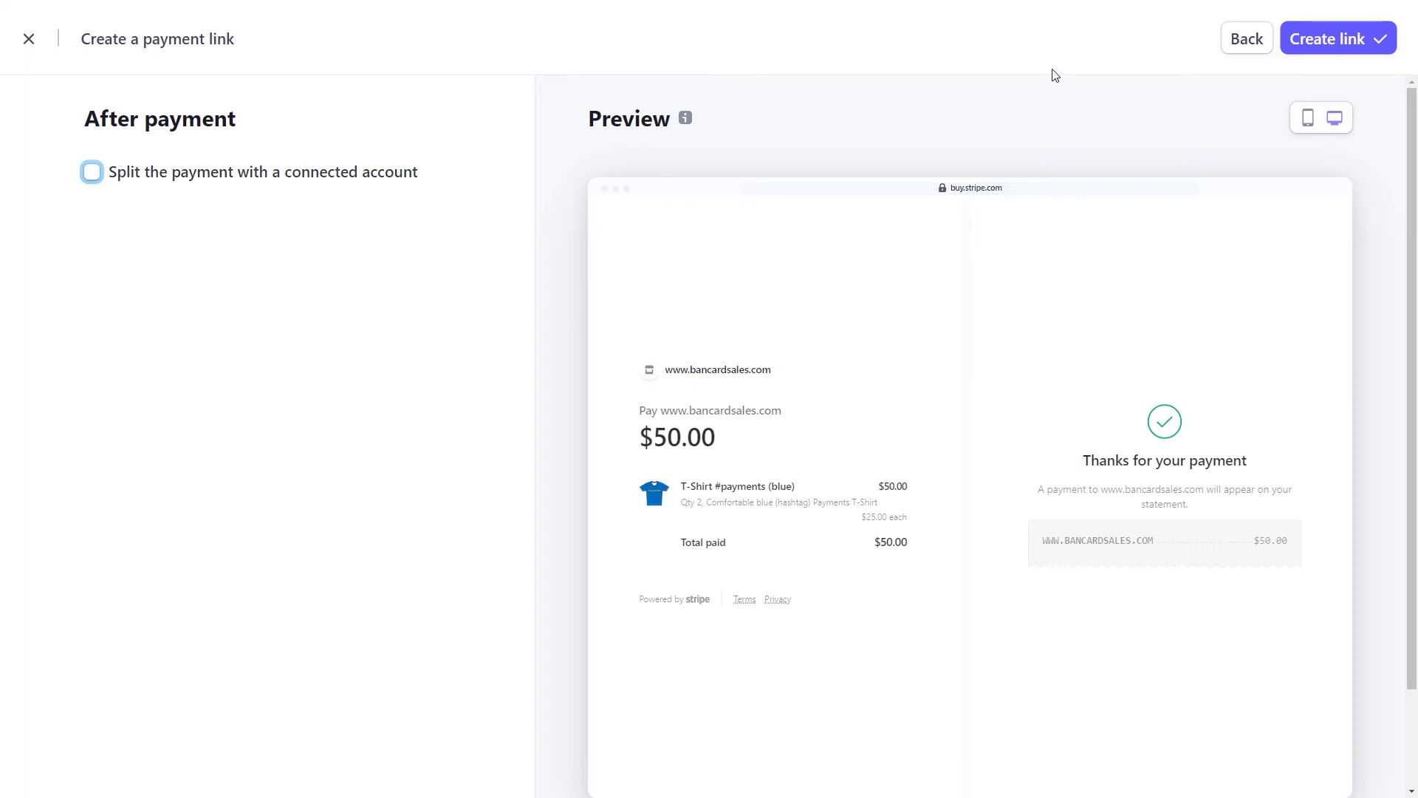
click(1347, 46)
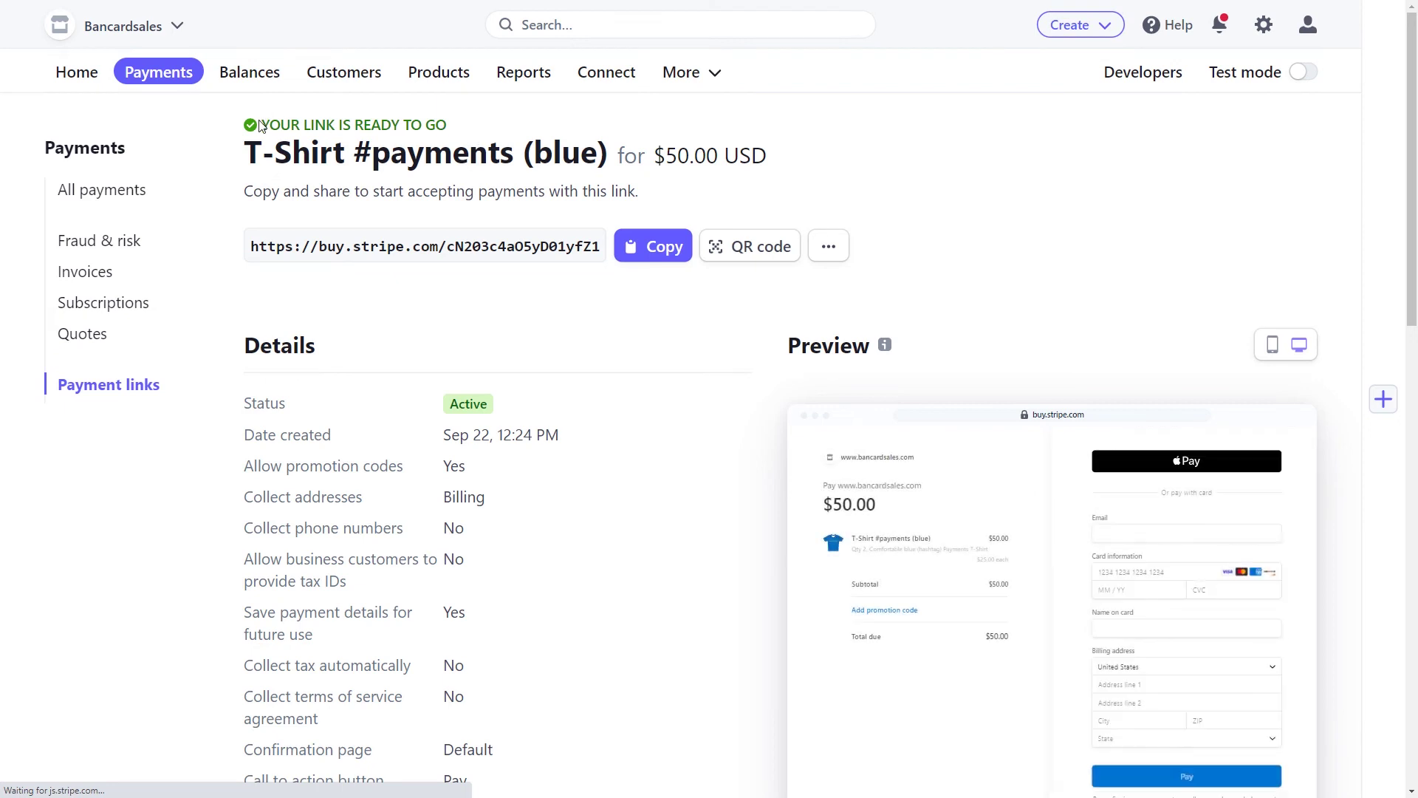
- Copy the new payment link's URL and choose Change name from its ••• menu
drag(262, 124, 456, 137)
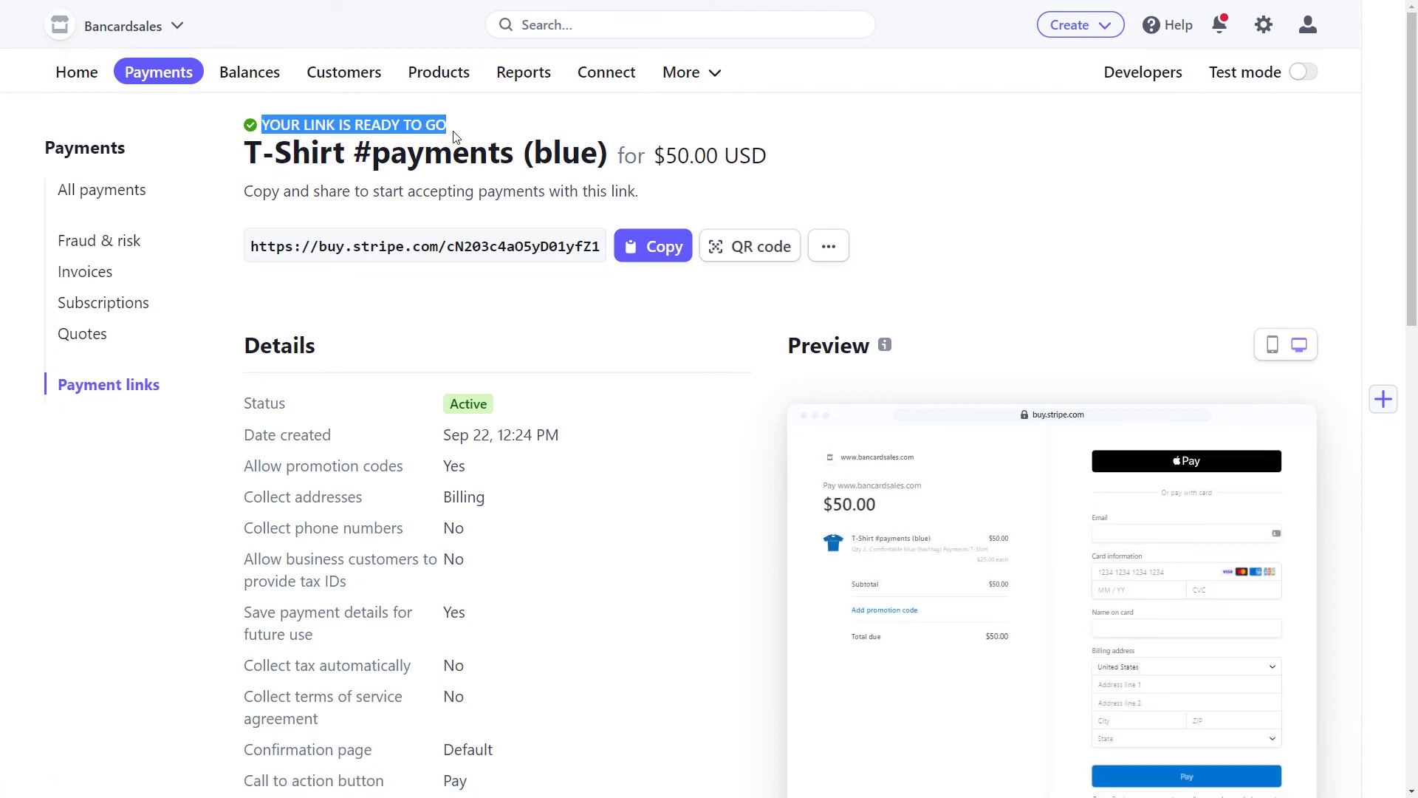
click(577, 138)
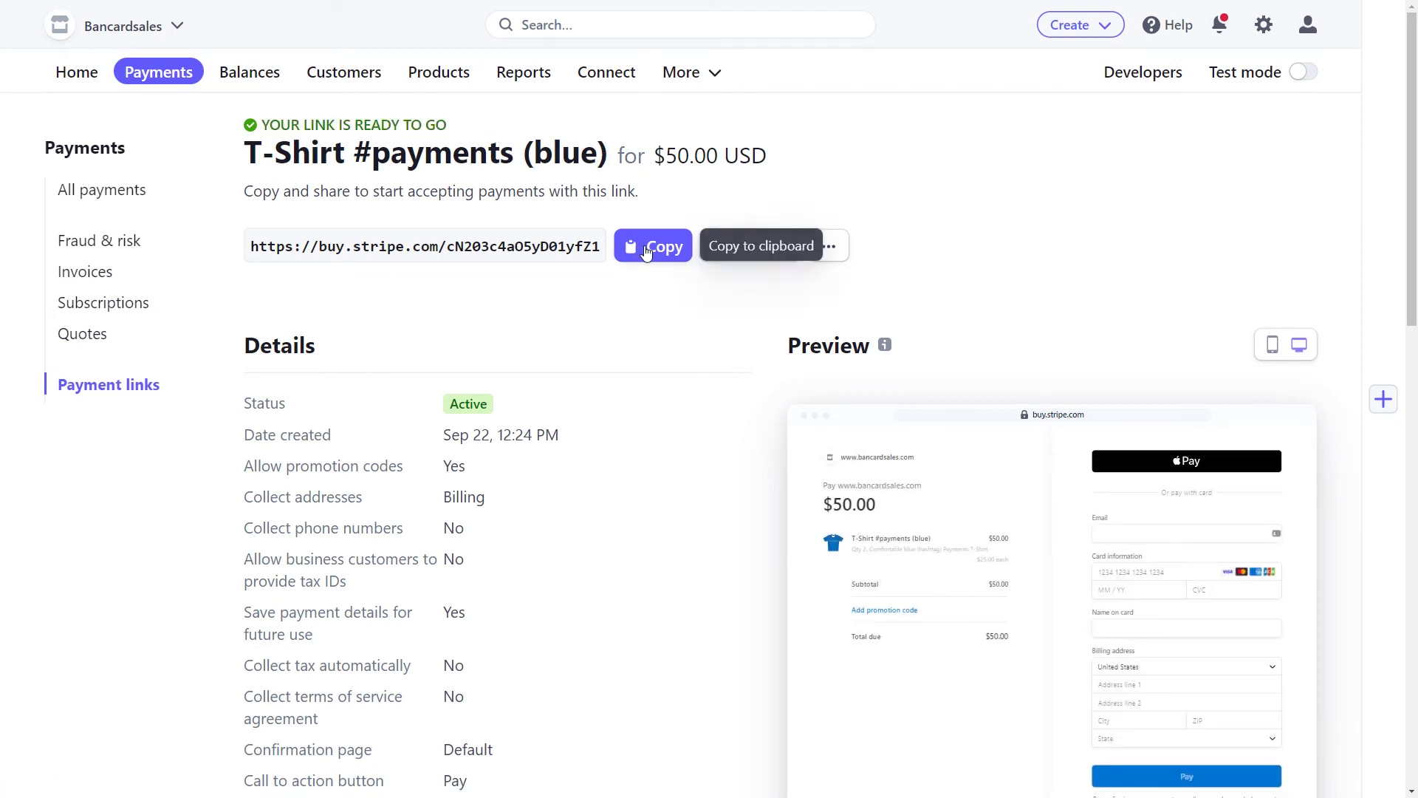
click(669, 259)
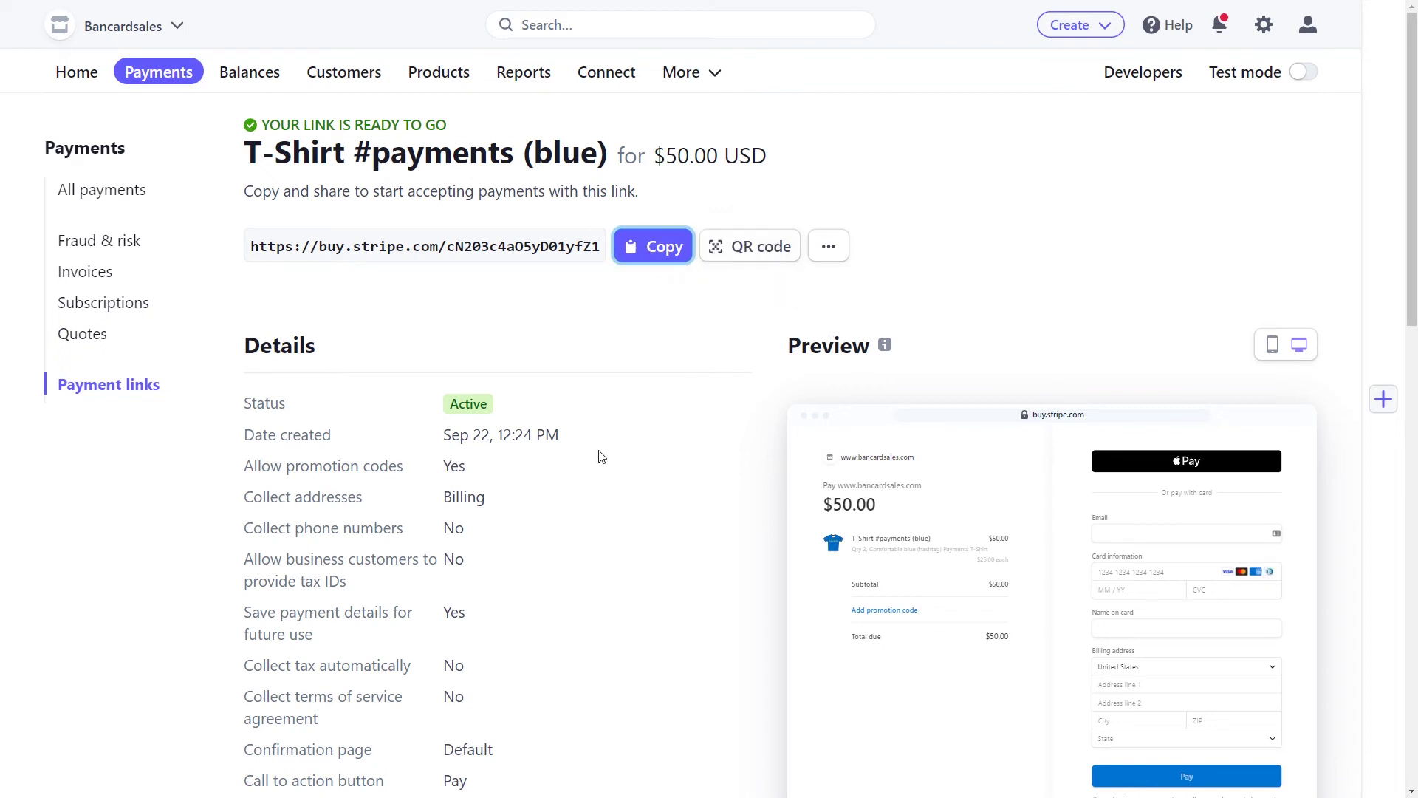
scroll(614, 456, down, 5)
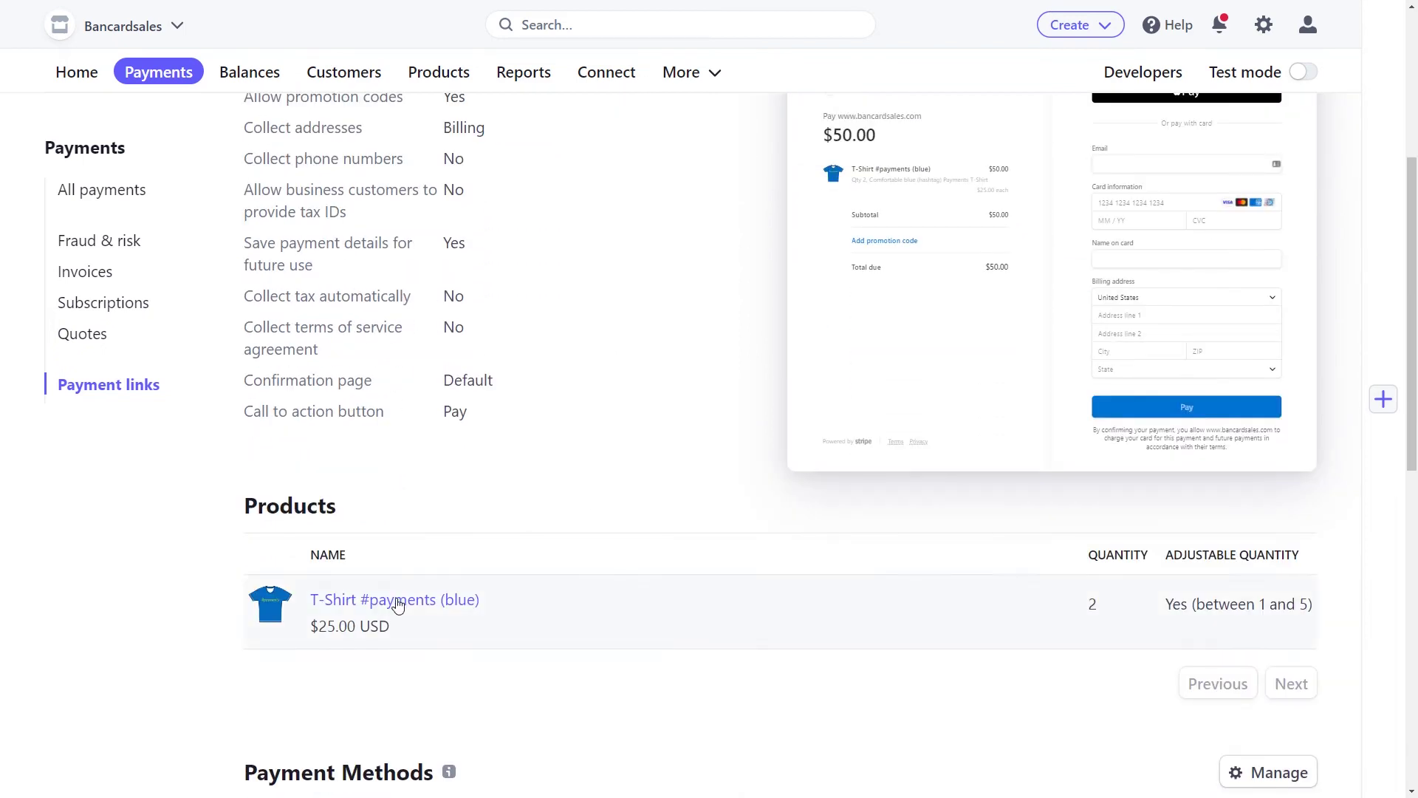
scroll(649, 508, down, 9)
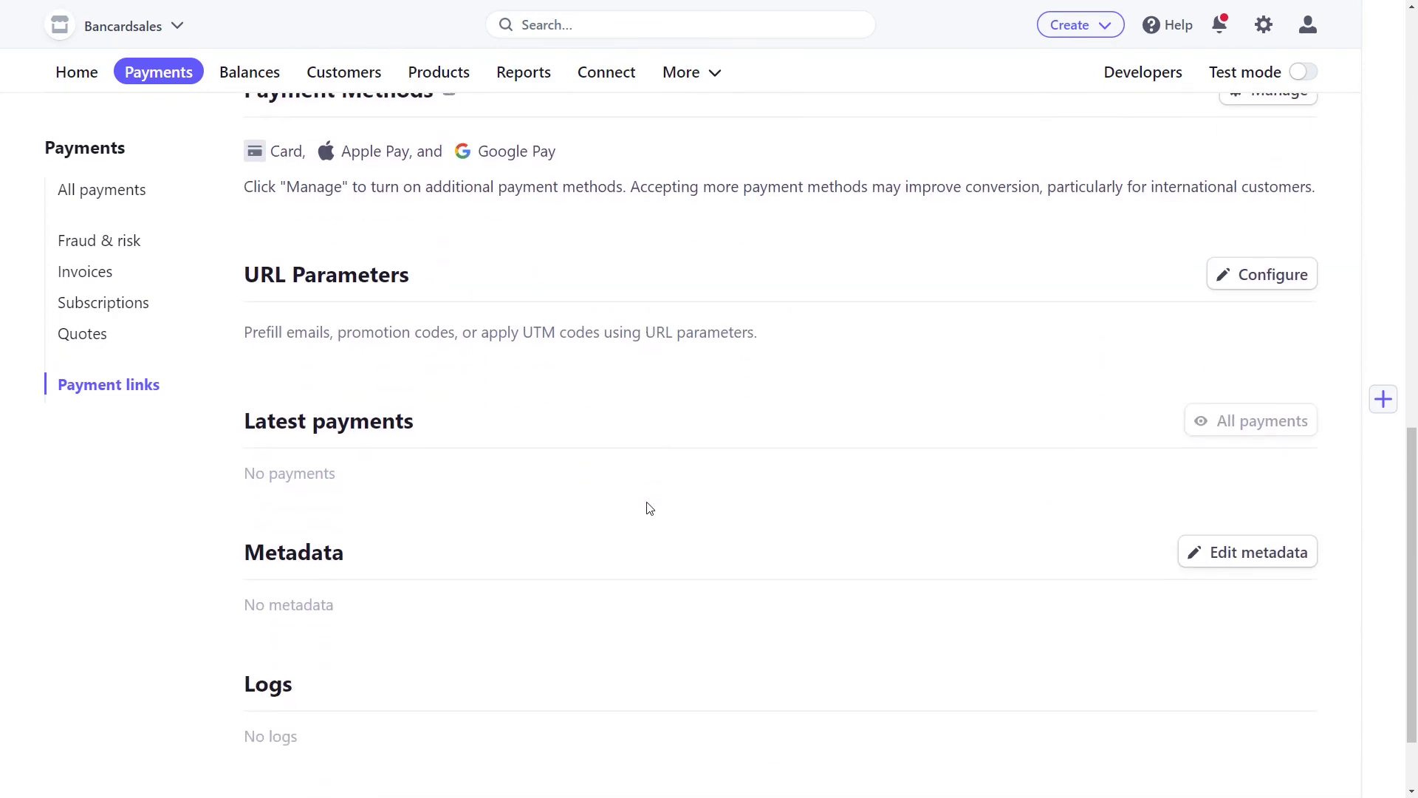
scroll(648, 506, up, 15)
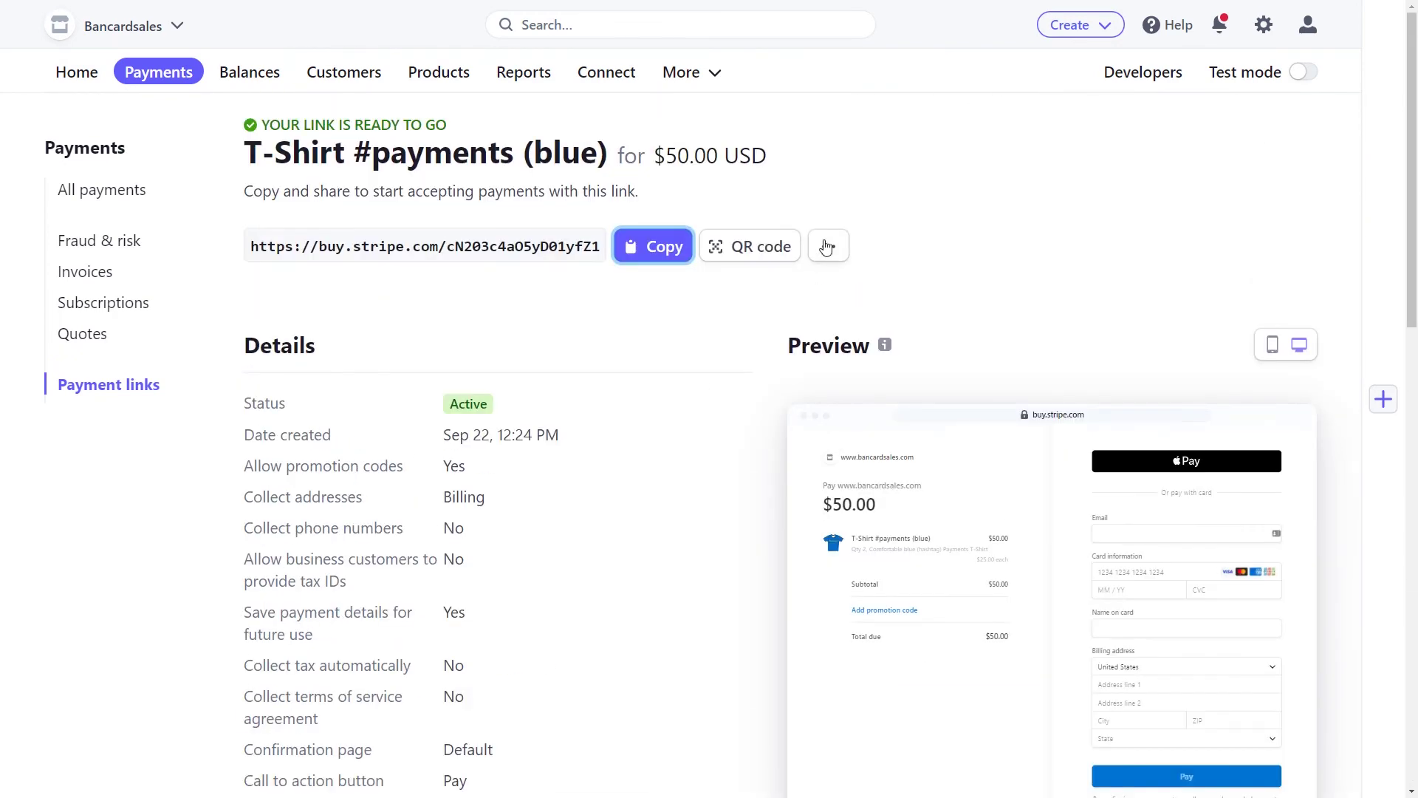
click(828, 246)
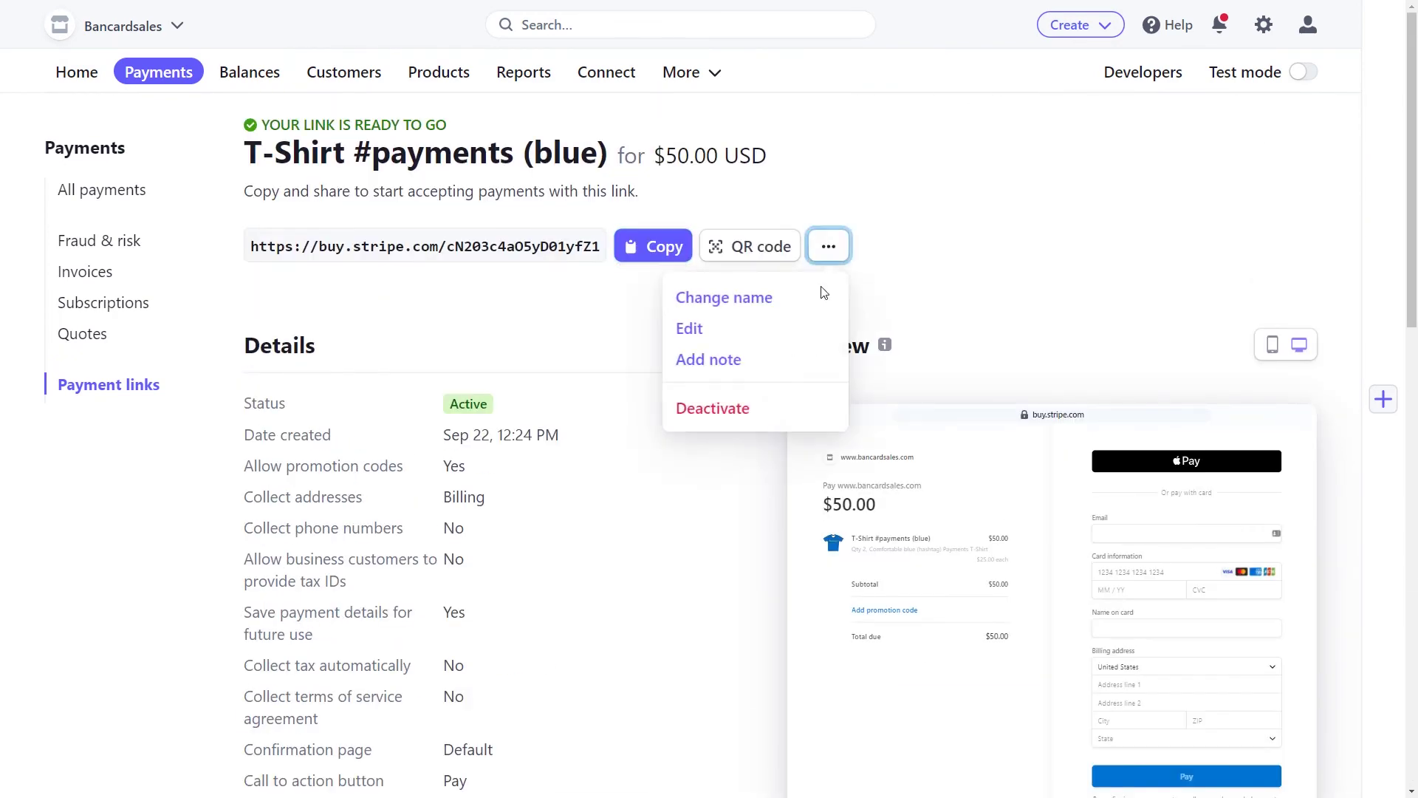
click(713, 299)
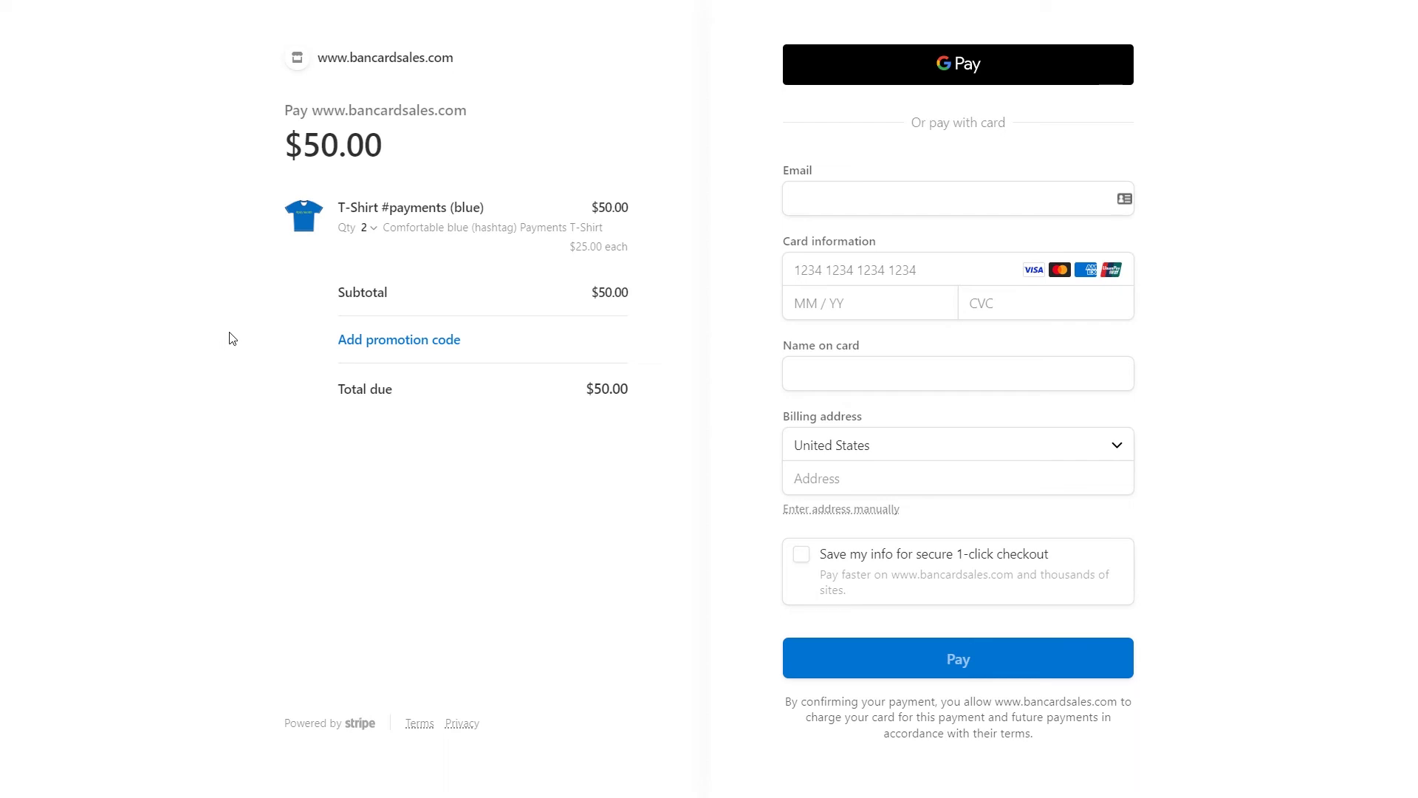
- Update the T-shirt quantity to 4 and view the pay-what-you-want sample page
click(371, 229)
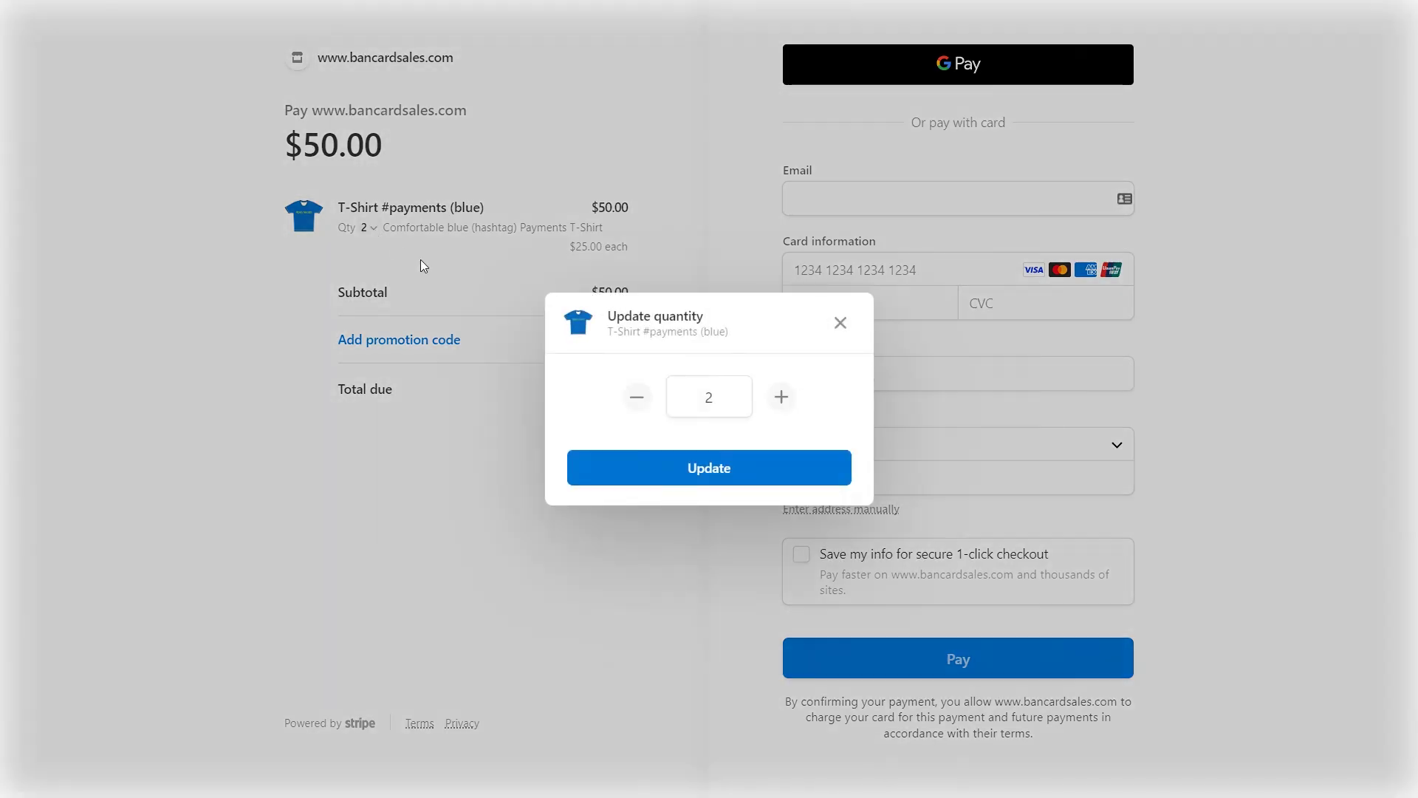
click(778, 396)
click(778, 396)
click(761, 472)
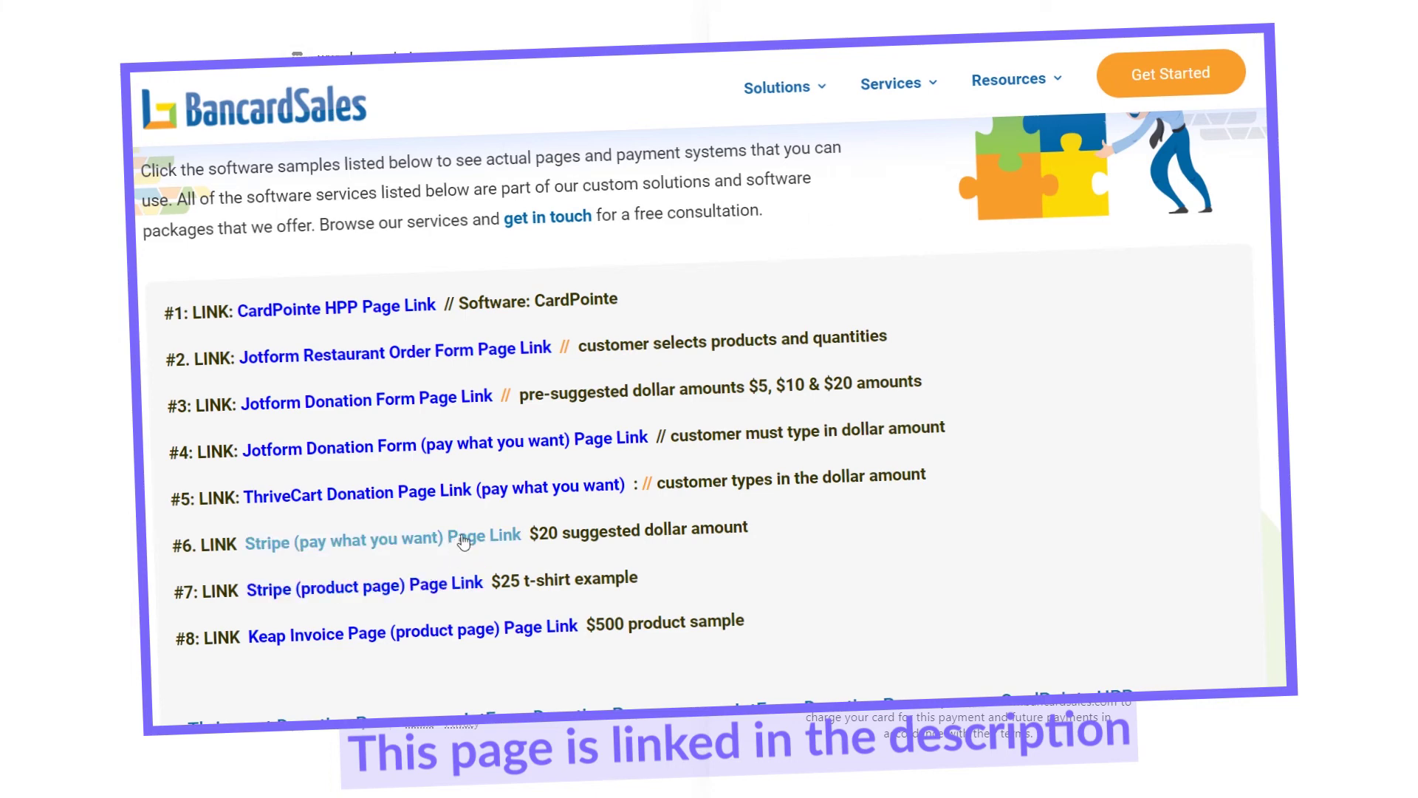
click(463, 542)
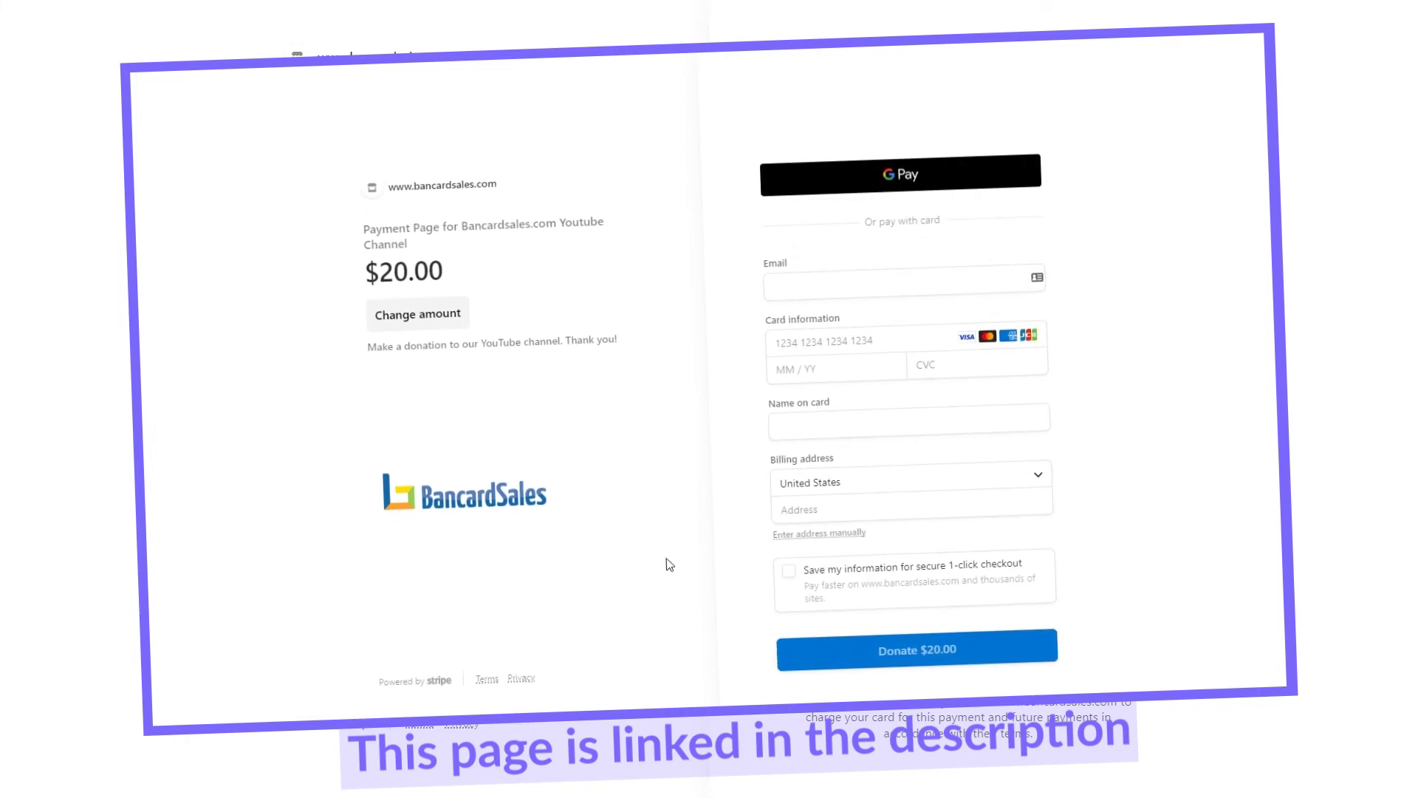
- Test the 5-per-order quantity limit, then update the T-shirt quantity to 2
click(446, 318)
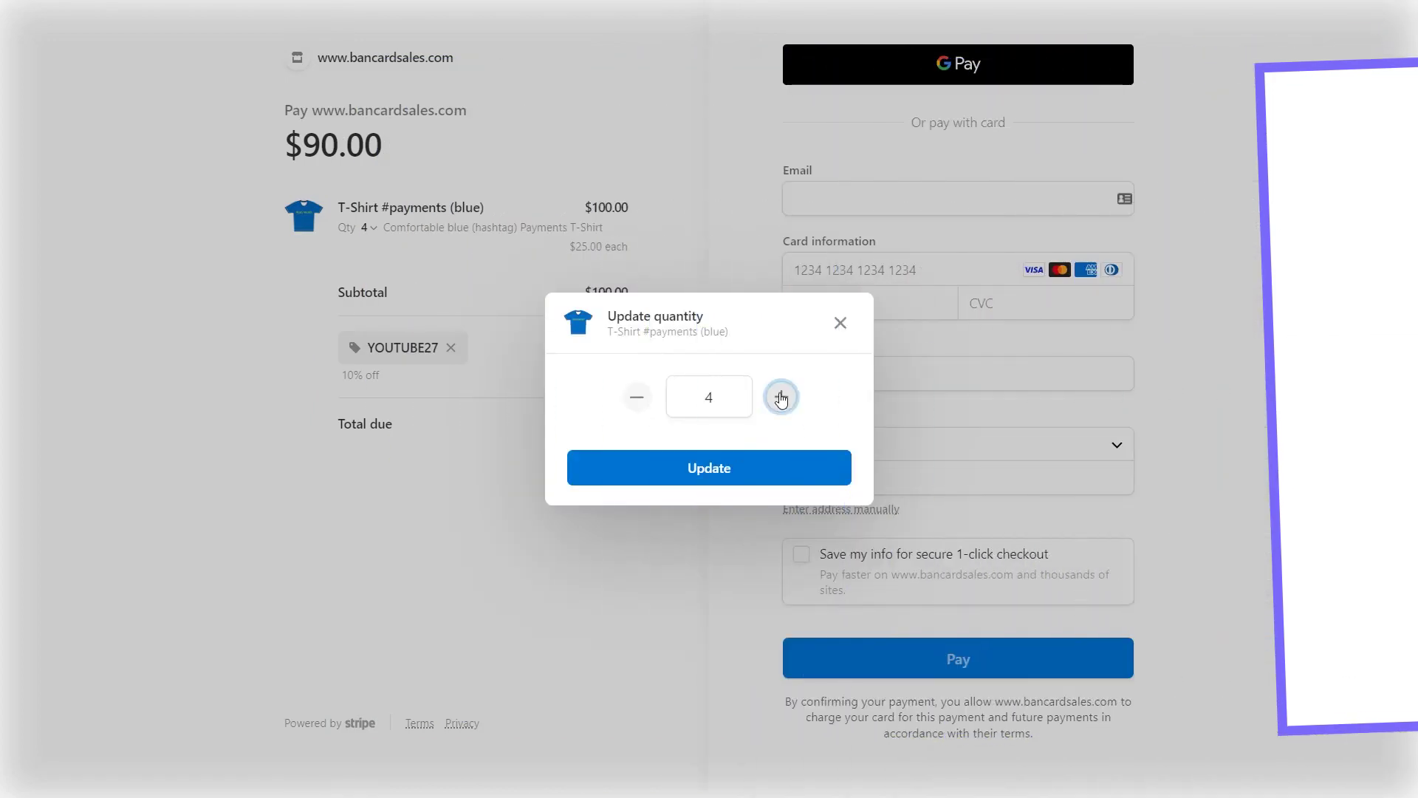
click(781, 375)
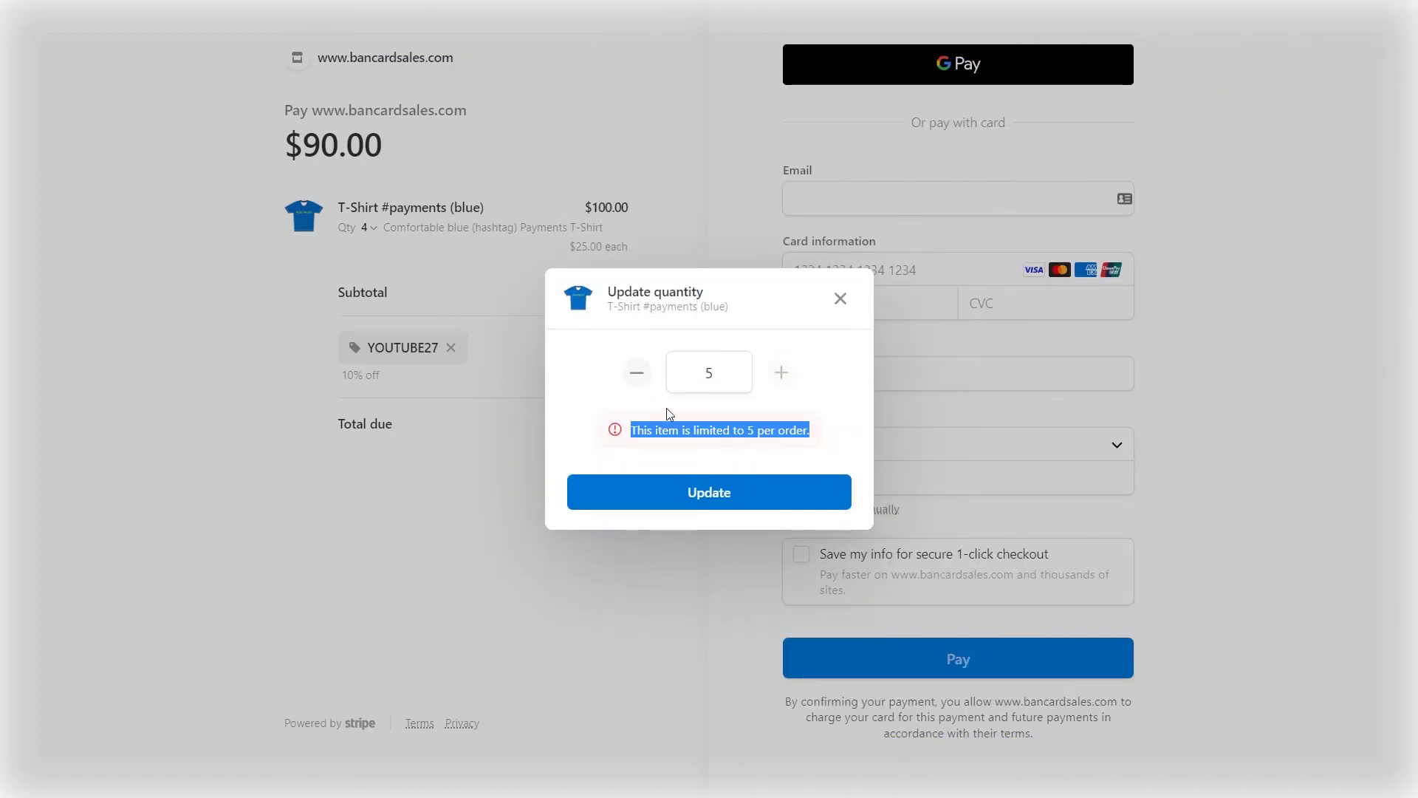
click(637, 372)
click(638, 397)
click(638, 397)
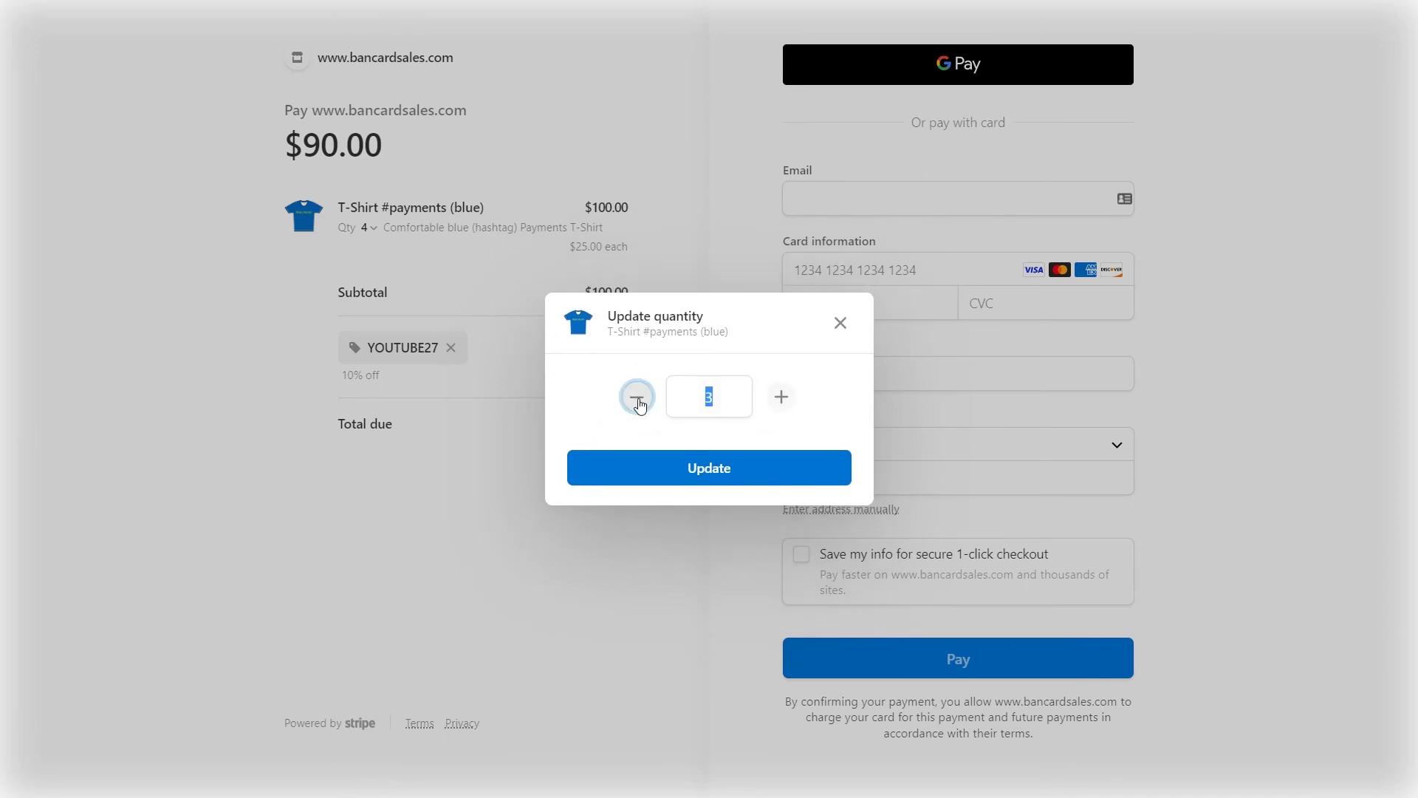
click(716, 466)
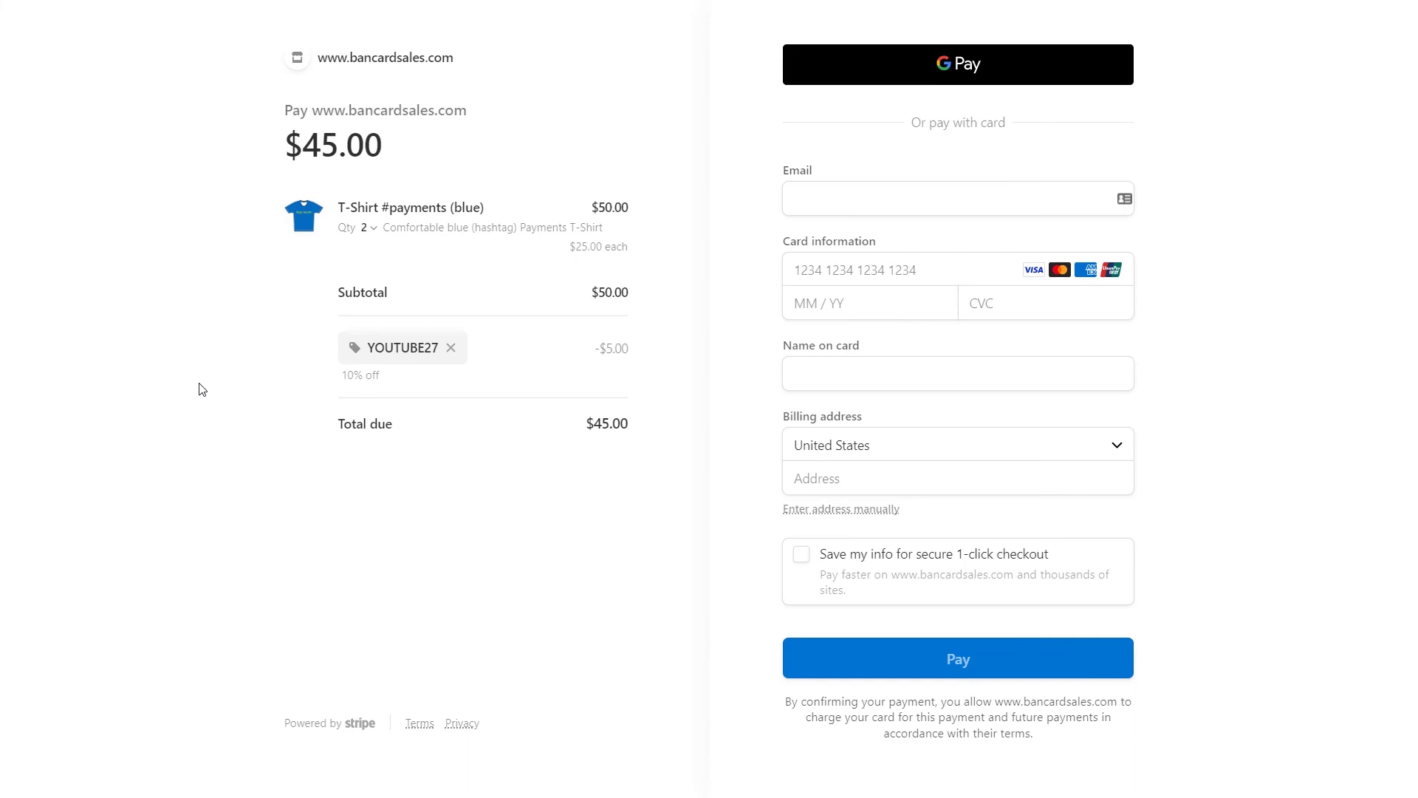
- In the payment links list, copy the T-Shirt #payments (blue) for Youtube URL and open that link
key(alt+Left)
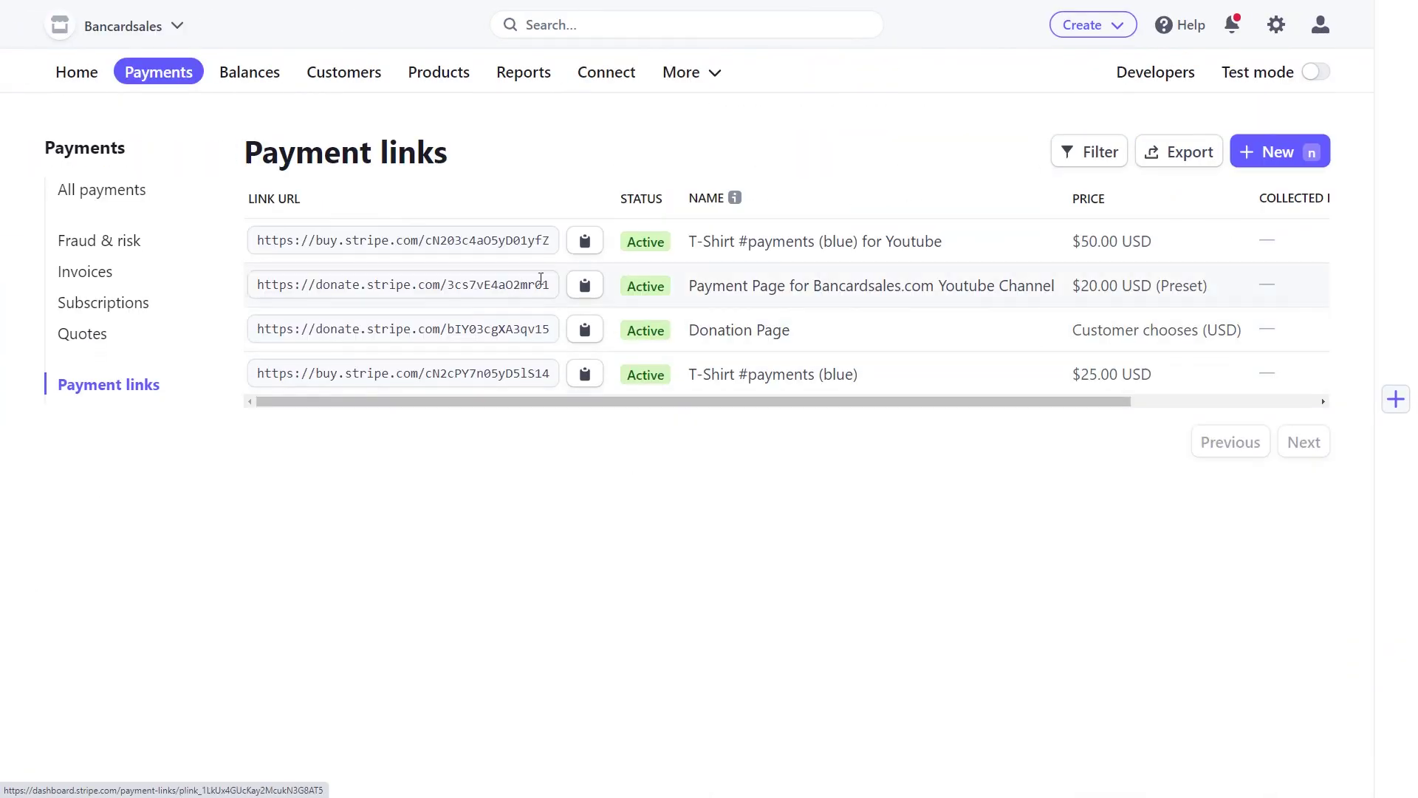
click(588, 242)
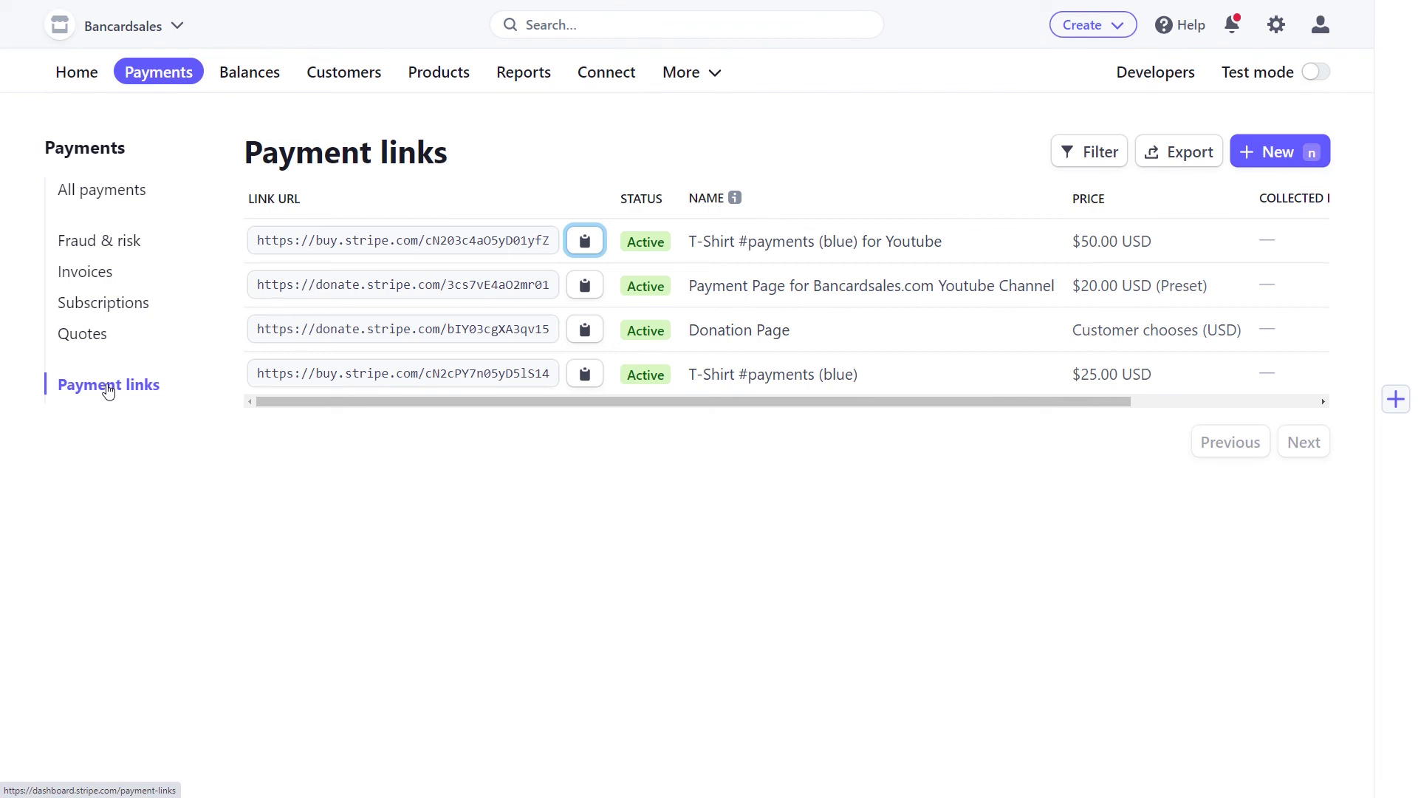
click(701, 74)
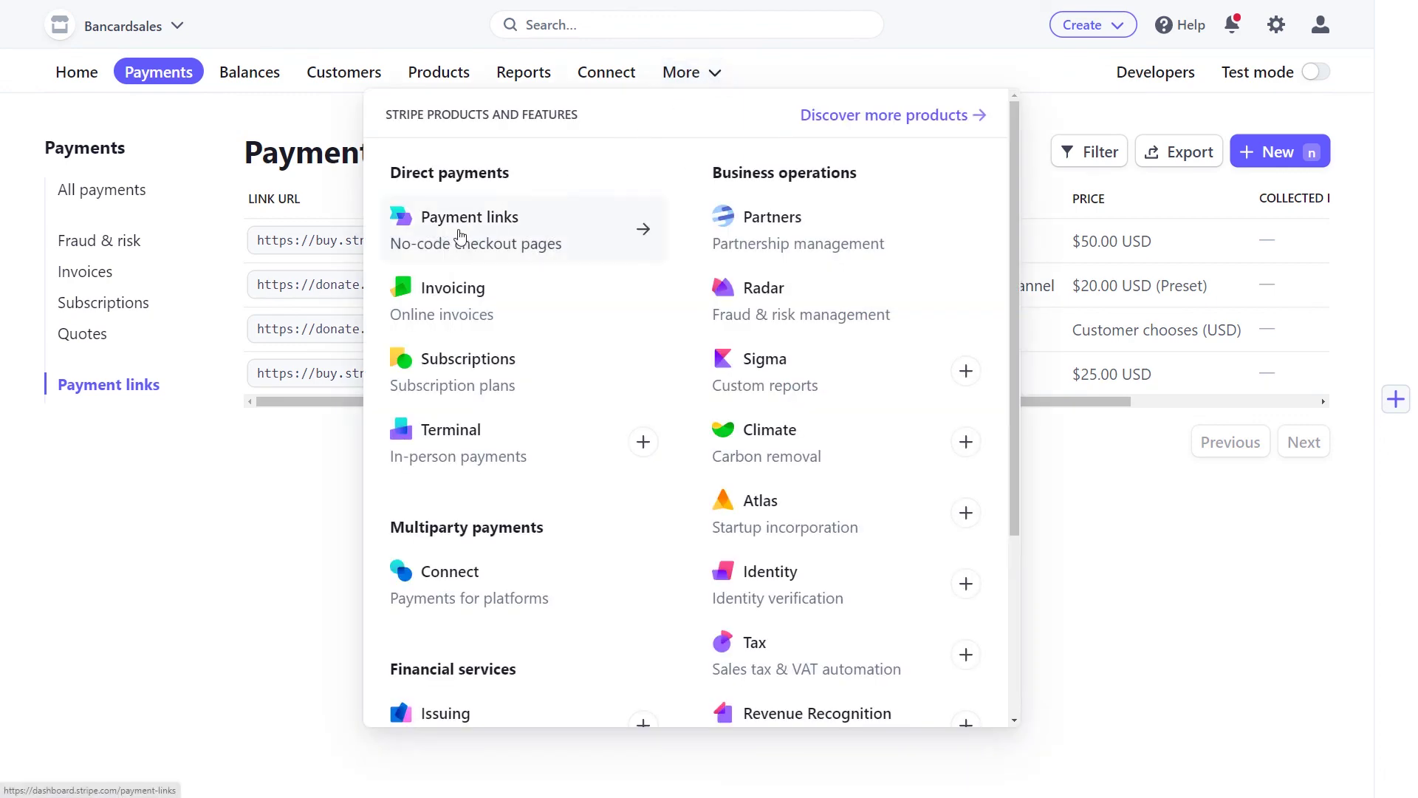
click(548, 234)
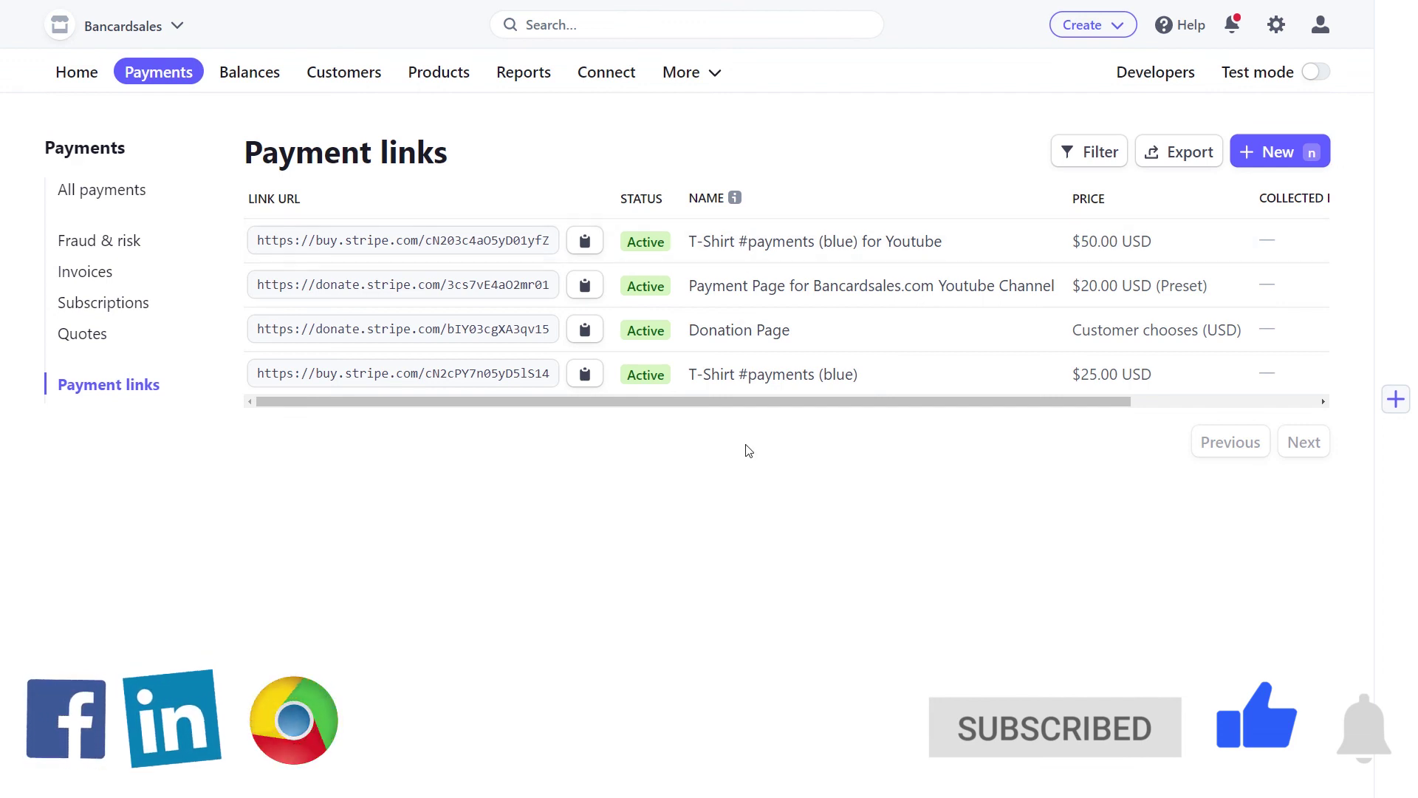
click(753, 244)
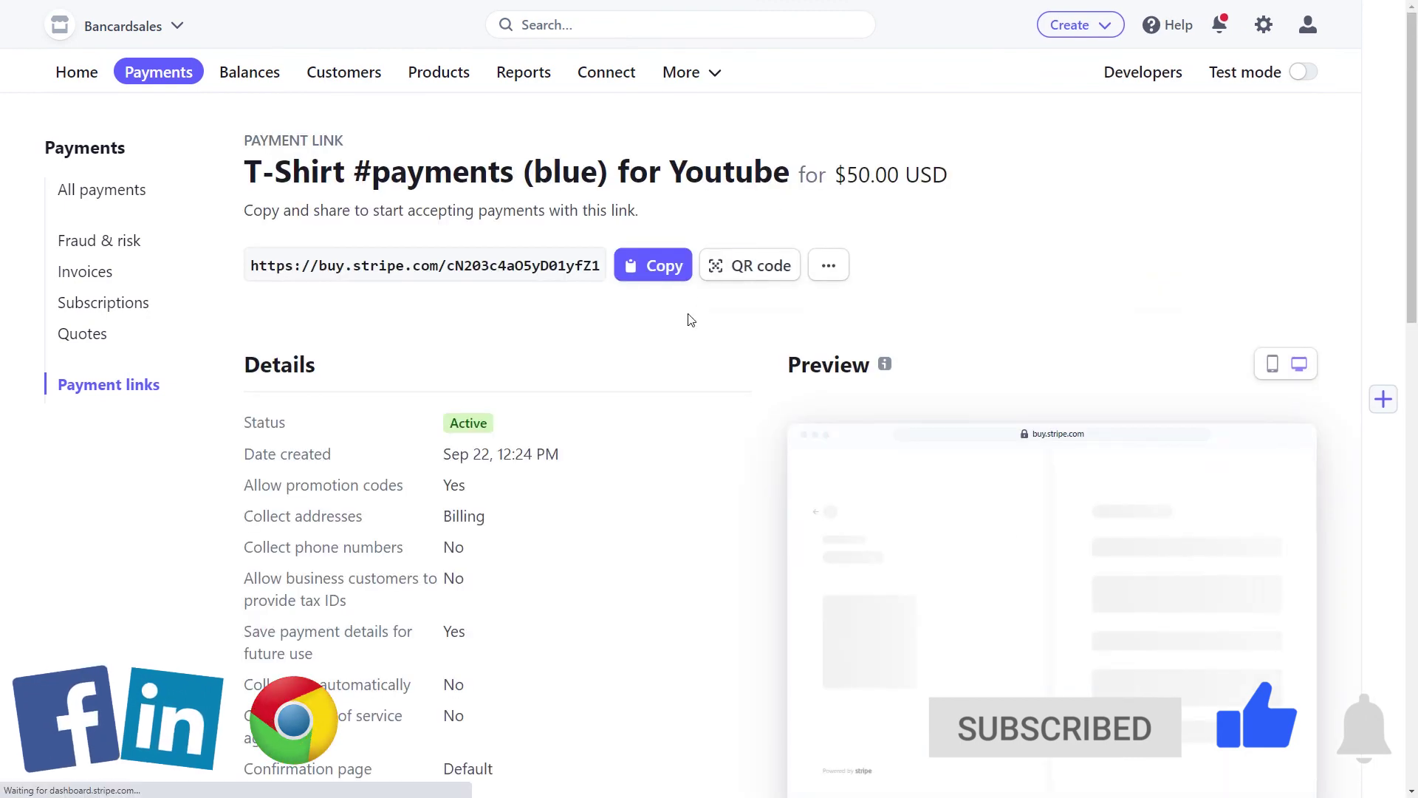
- Copy the link's QR code image to the clipboard, then try Add promotion code in the preview
click(777, 269)
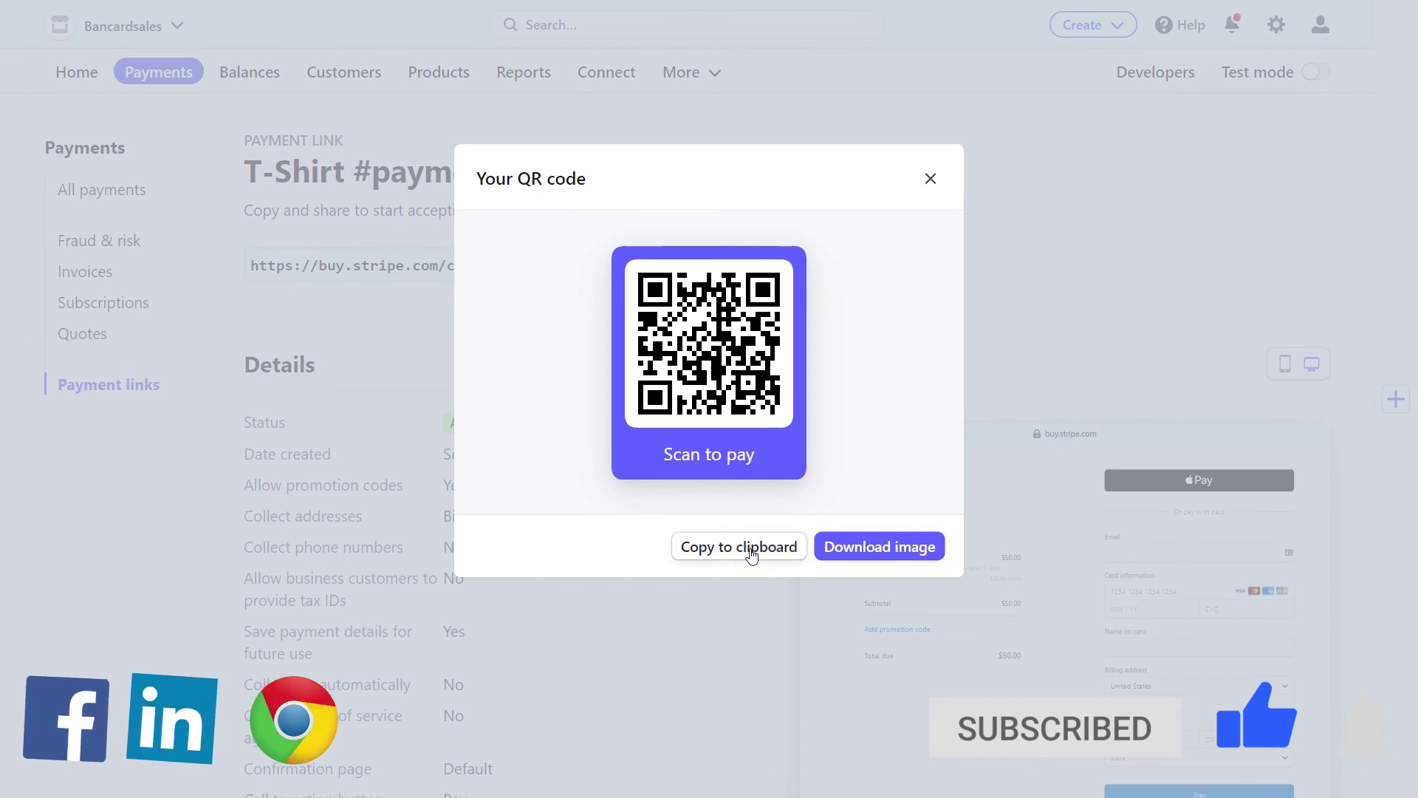
click(752, 554)
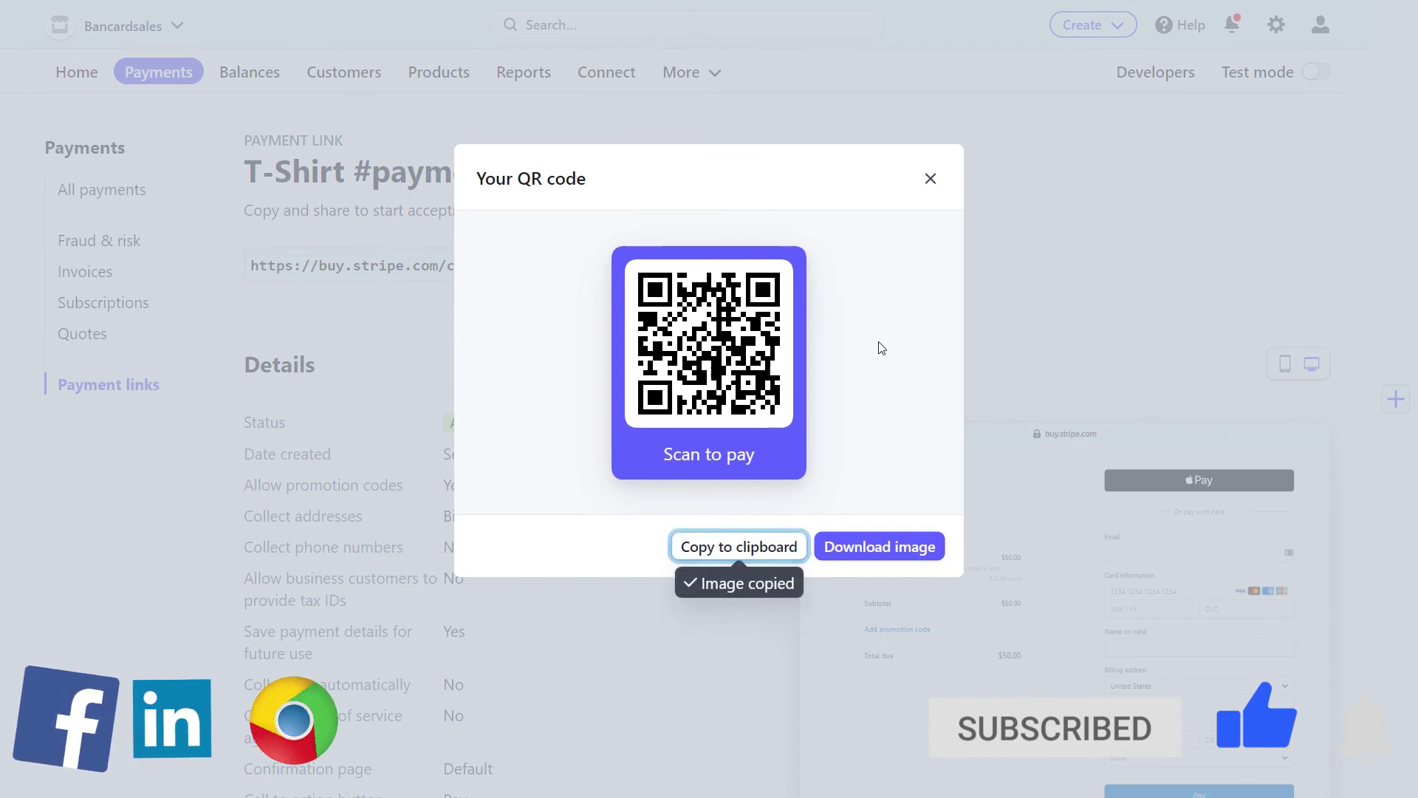
click(930, 182)
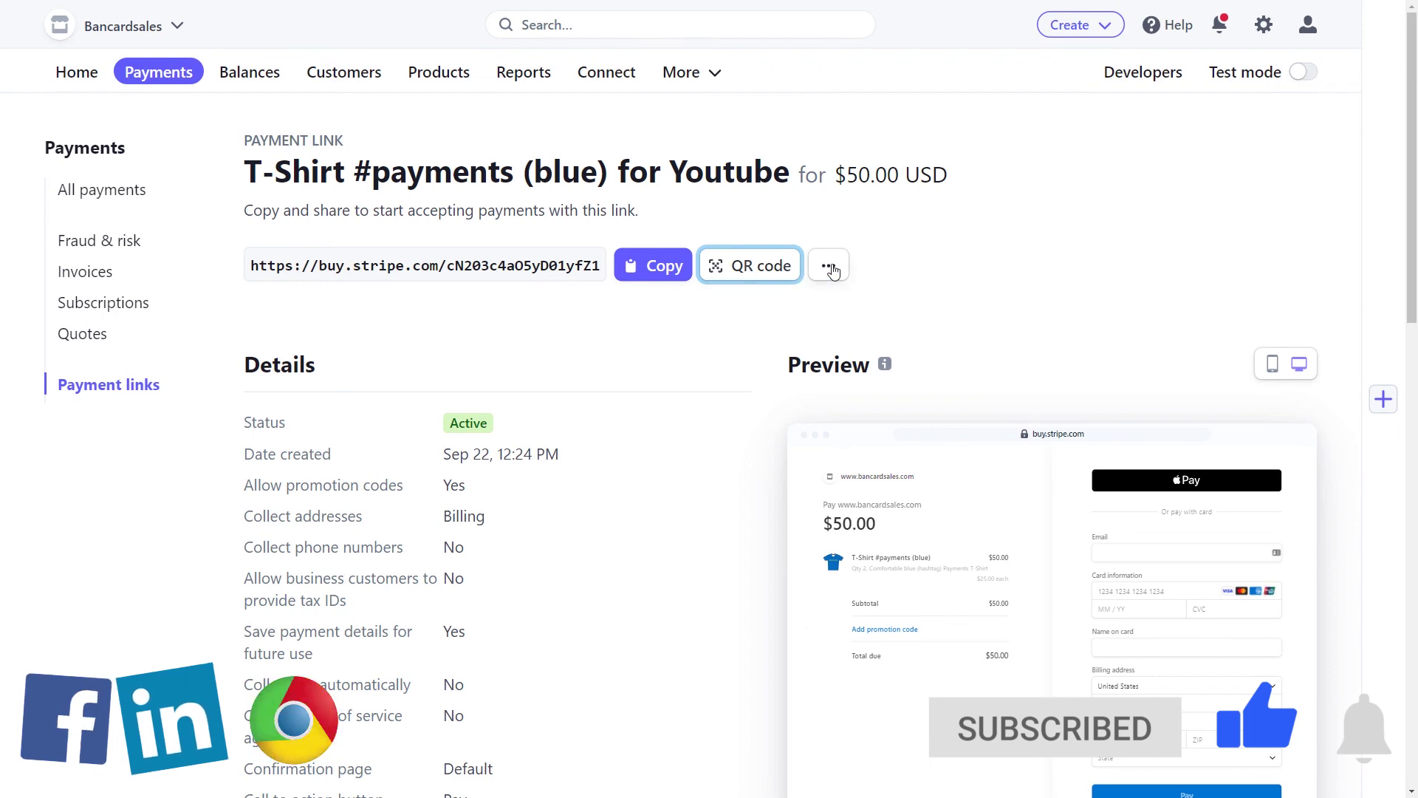
scroll(677, 421, down, 5)
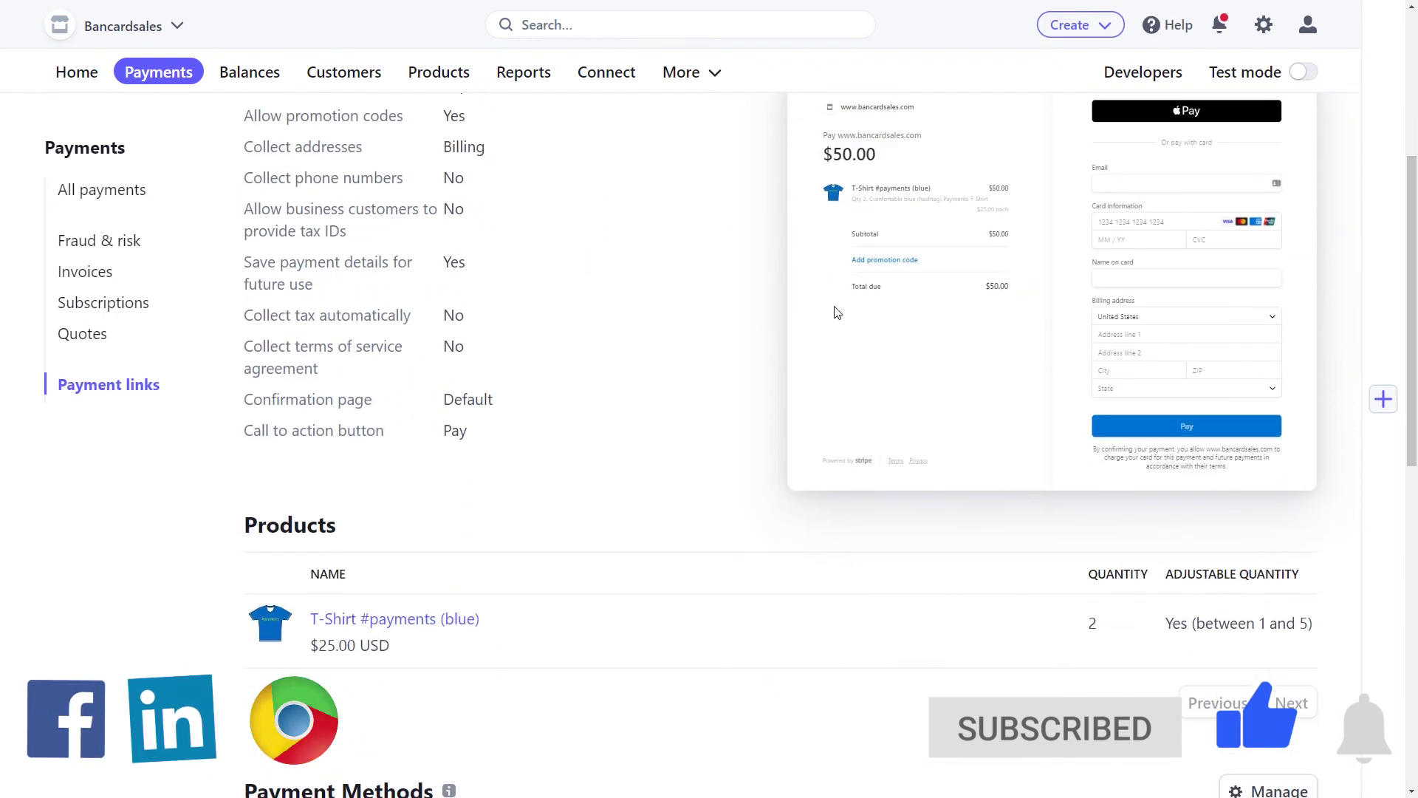
click(893, 260)
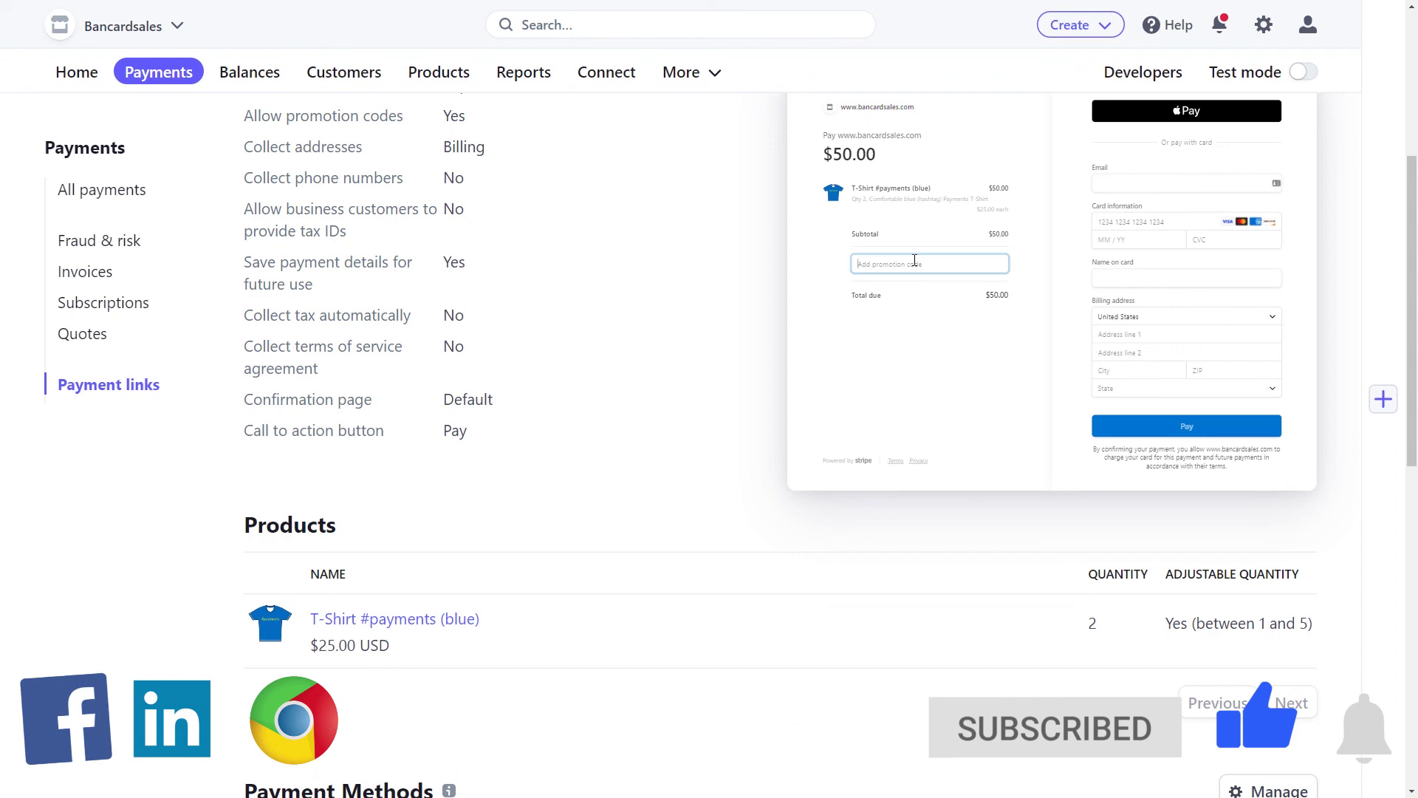